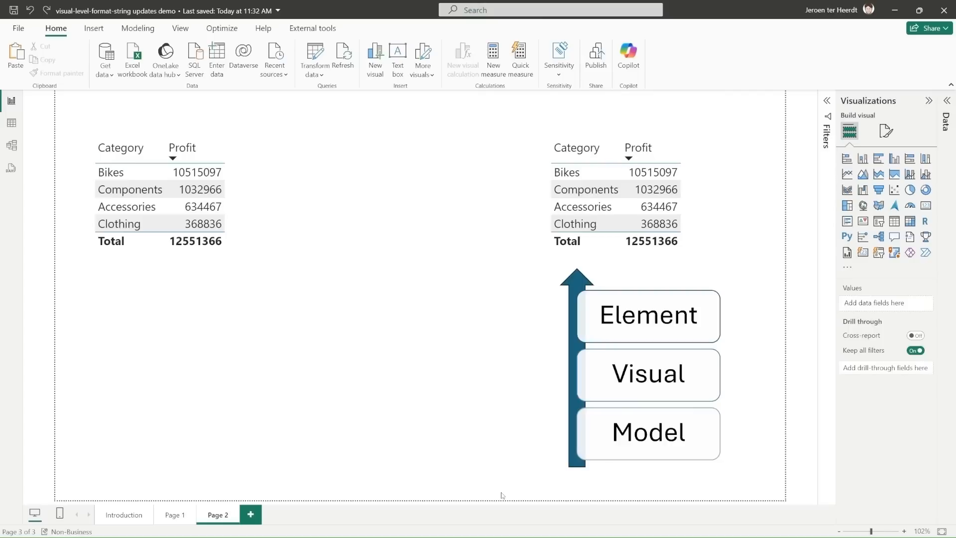
Format the left table's Profit as a decimal number with thousands separators and 3 decimal places
left_click(311, 265)
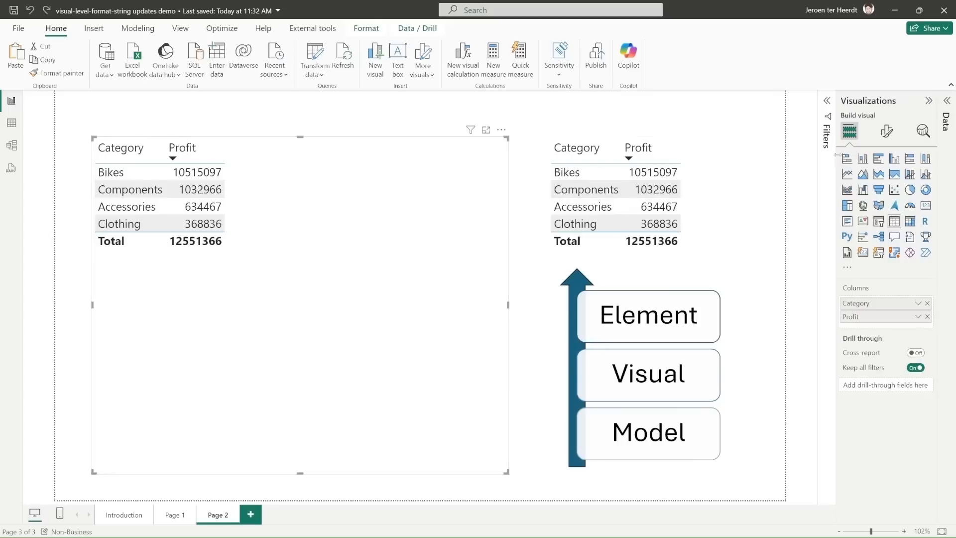
left_click(888, 131)
left_click(886, 184)
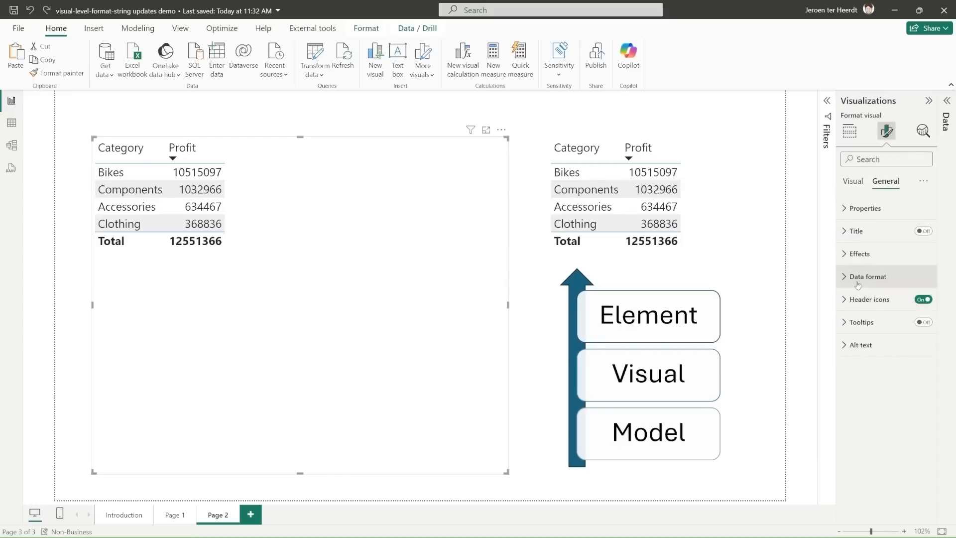
left_click(855, 280)
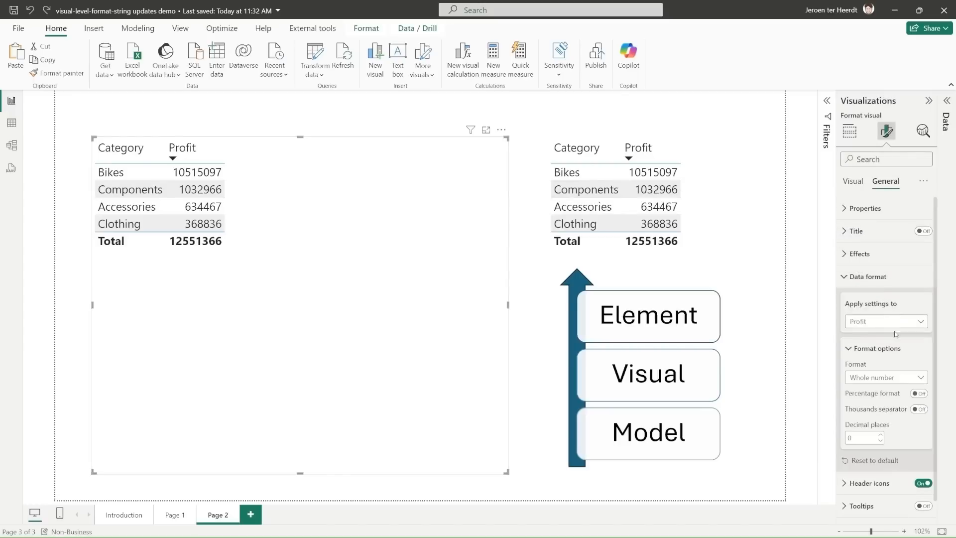
left_click(877, 382)
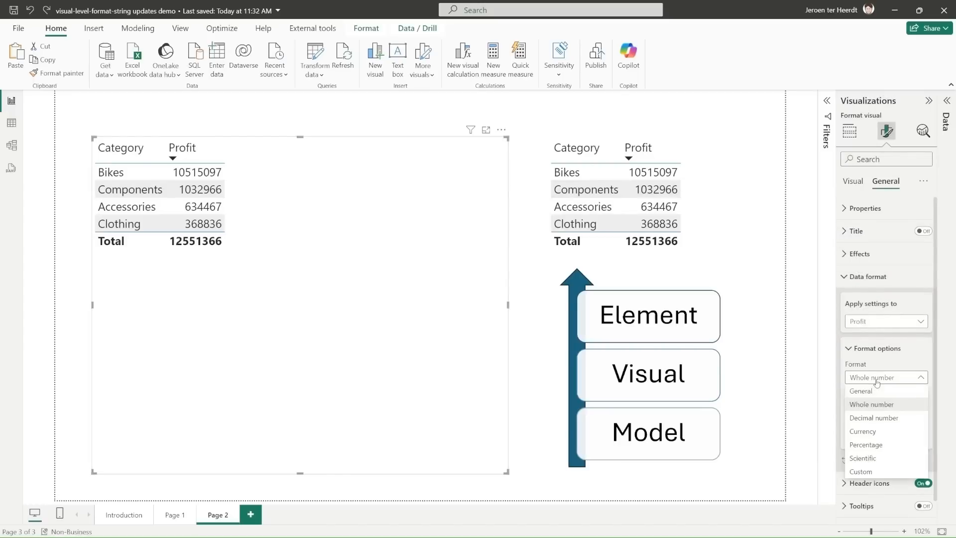
left_click(877, 418)
left_click(918, 410)
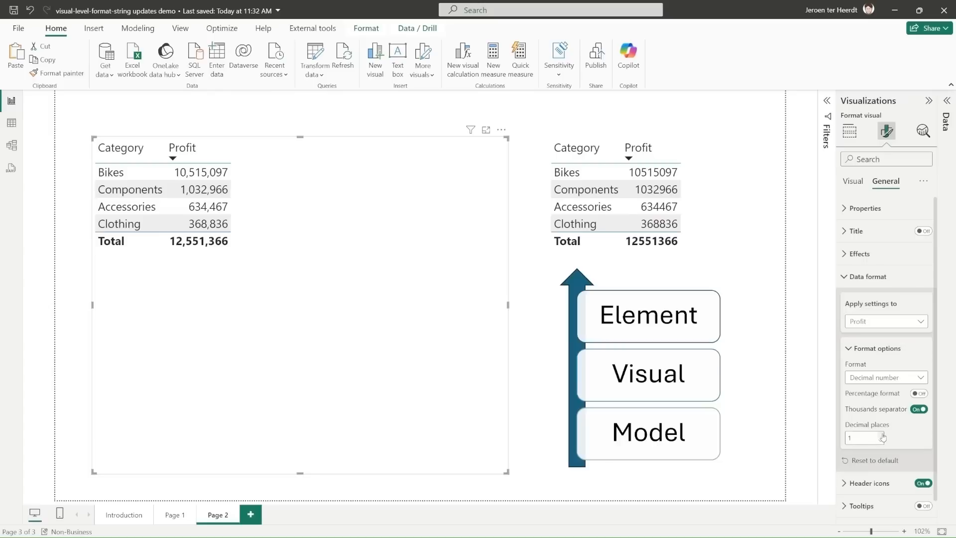
left_click(881, 436)
left_click(881, 435)
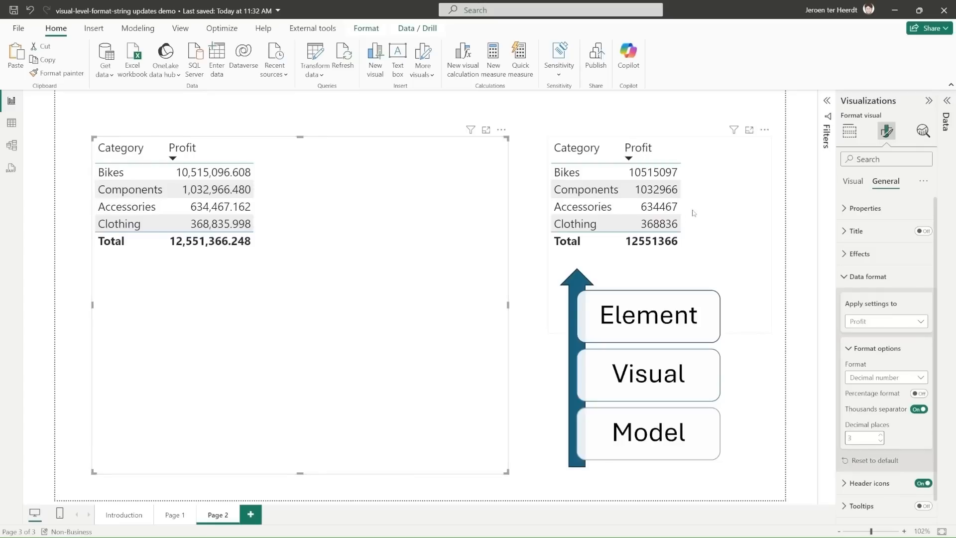
Compare against the right table's Profit formatting, then reselect the left table
left_click(707, 229)
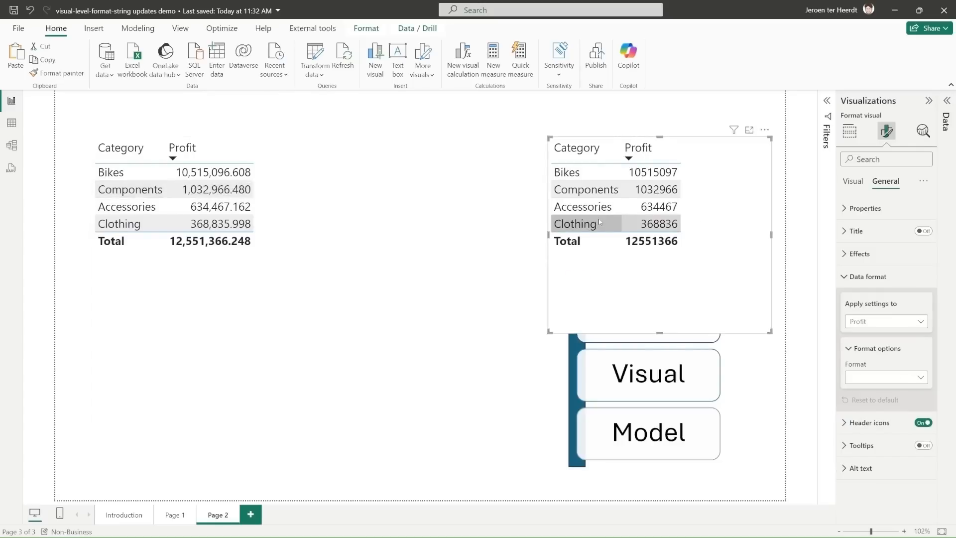
left_click(361, 266)
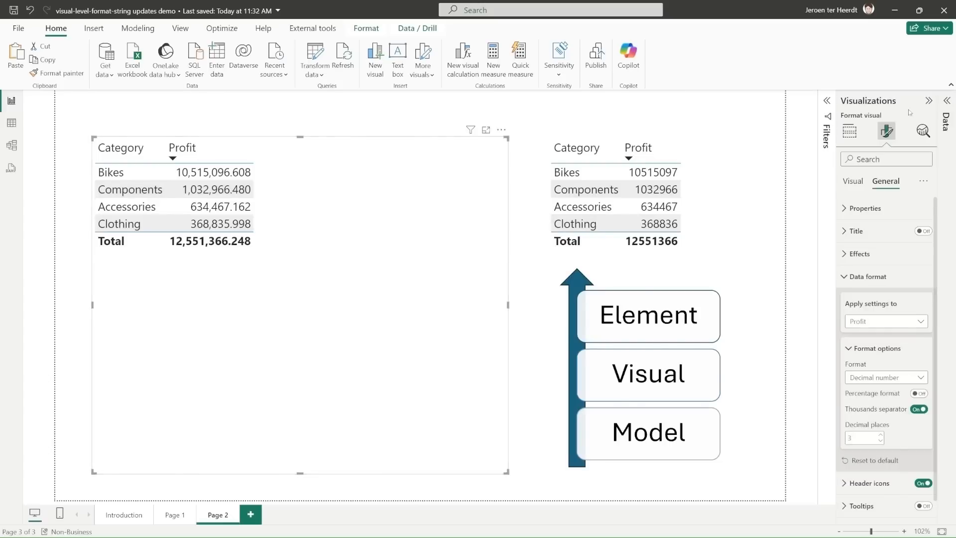
left_click(949, 108)
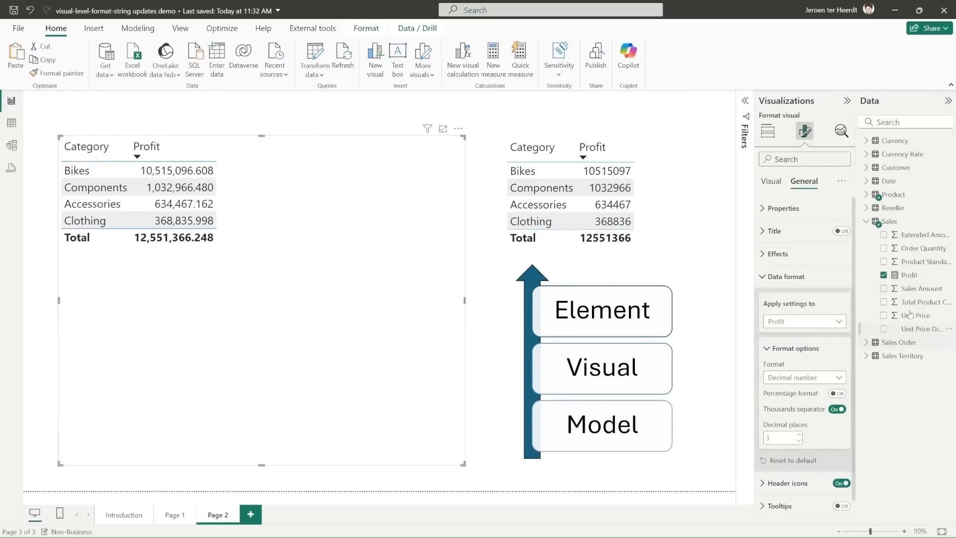
Inspect the Profit measure and switch its format to the custom code #,0.000
left_click(908, 276)
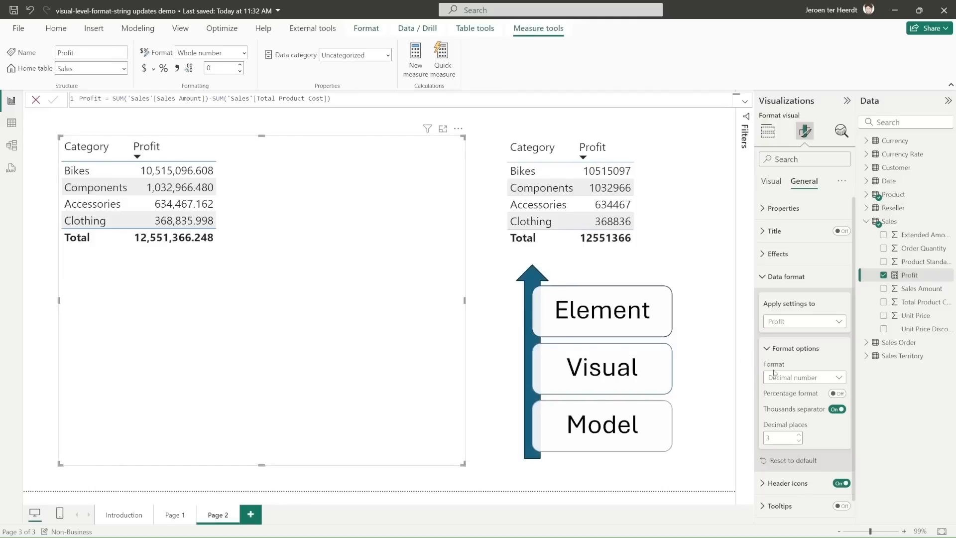
left_click(789, 378)
left_click(792, 471)
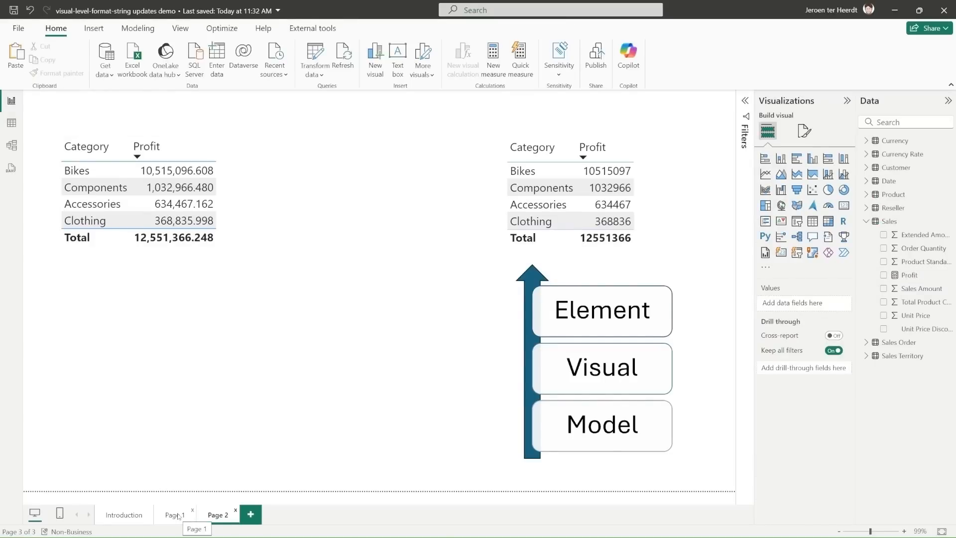
On Page 1, select the Profit% by Color chart and bring up the Profit% field's options
left_click(169, 515)
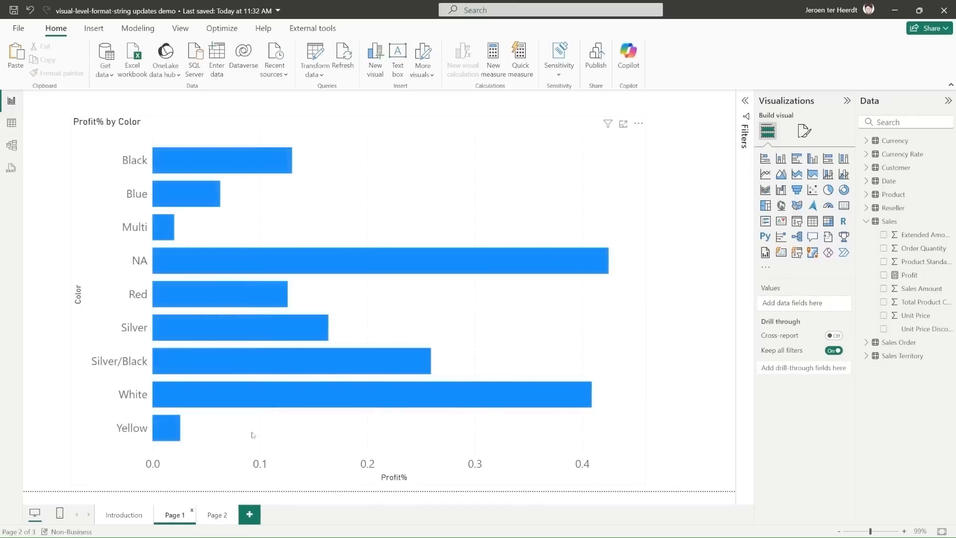
left_click(292, 448)
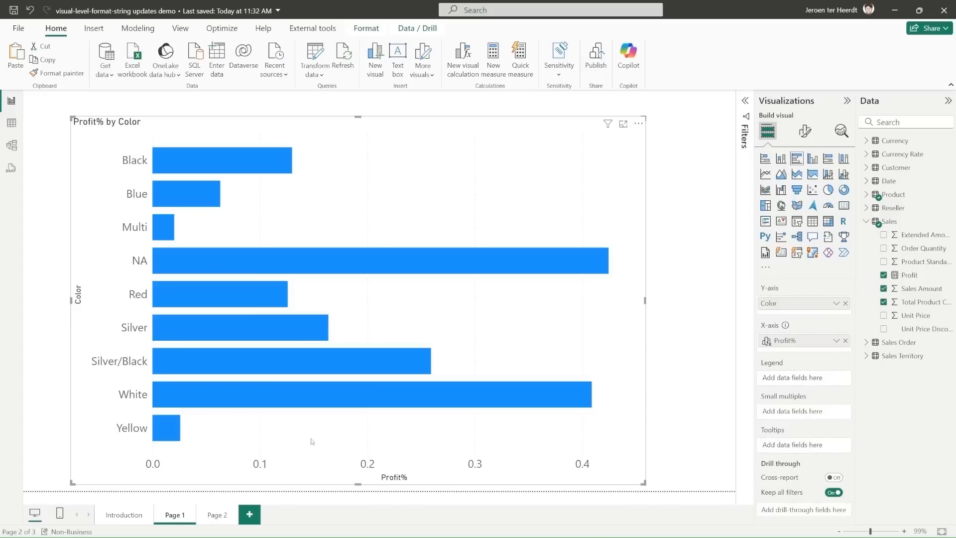
right_click(787, 344)
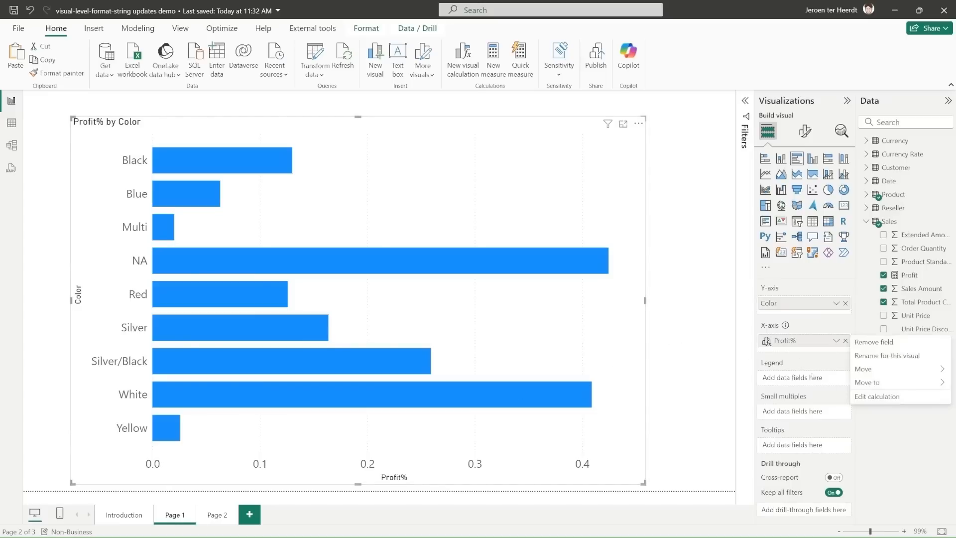
Set the chart's Profit% data format to Percentage with 2 decimal places
left_click(877, 396)
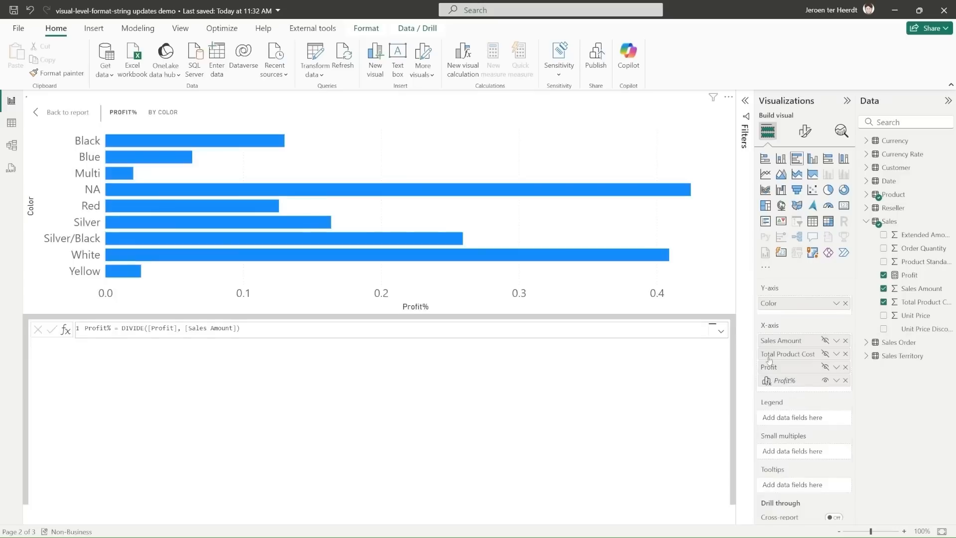
left_click(804, 131)
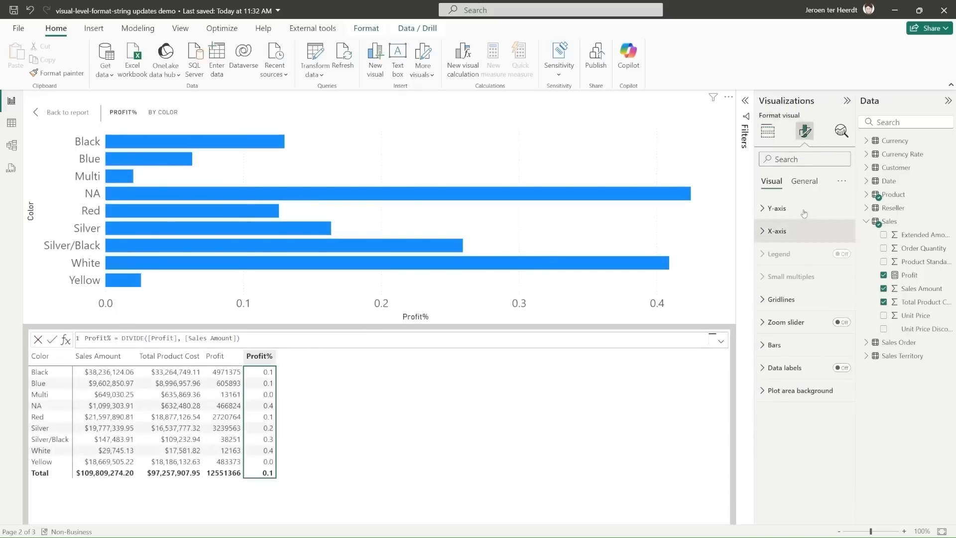
left_click(804, 182)
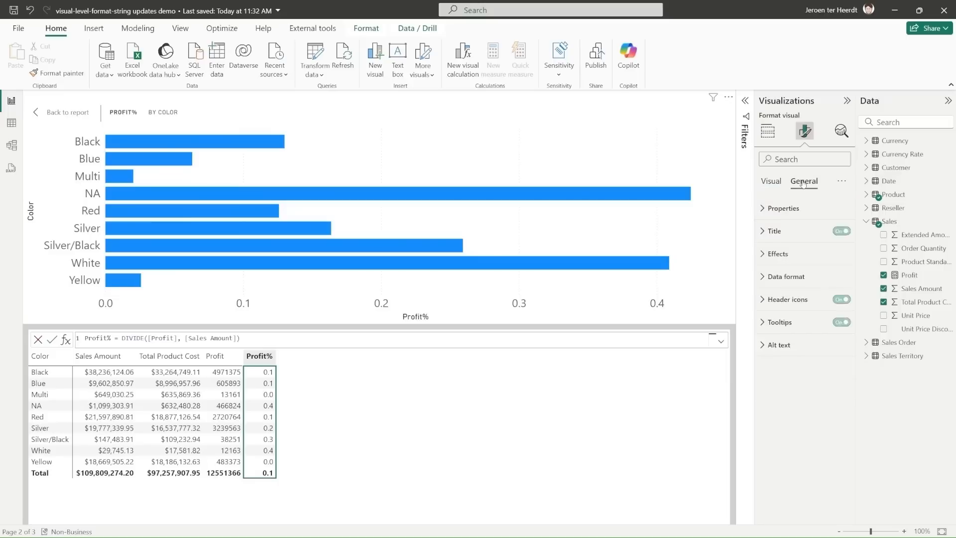
left_click(765, 282)
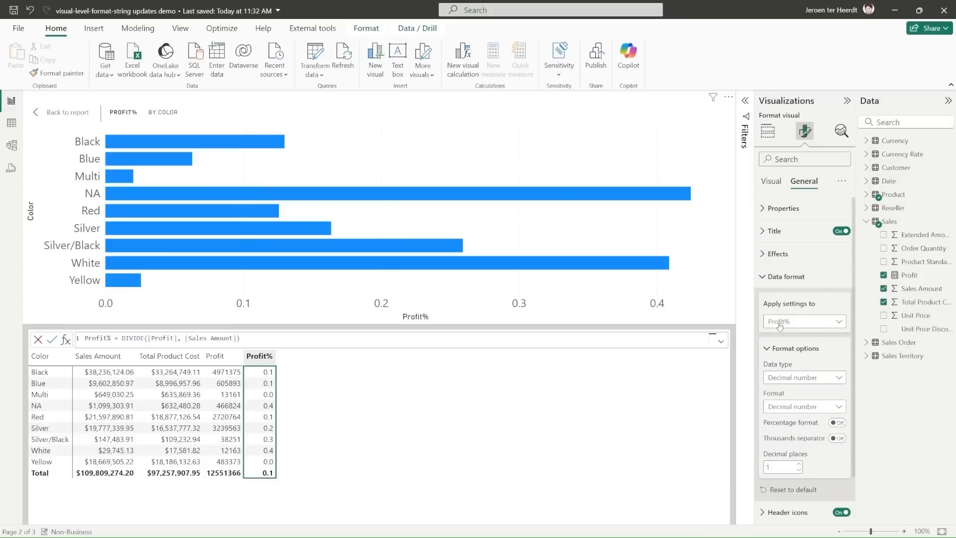
left_click(803, 382)
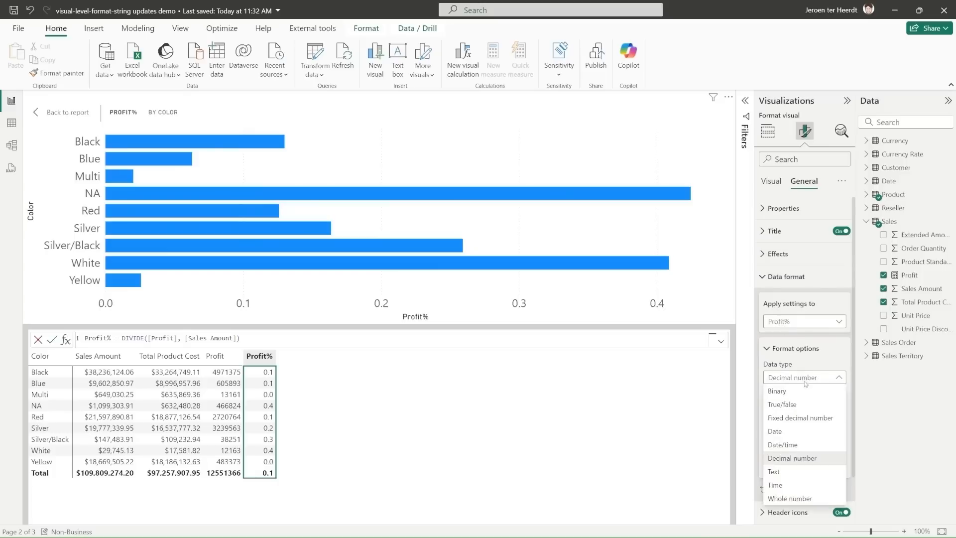
left_click(805, 382)
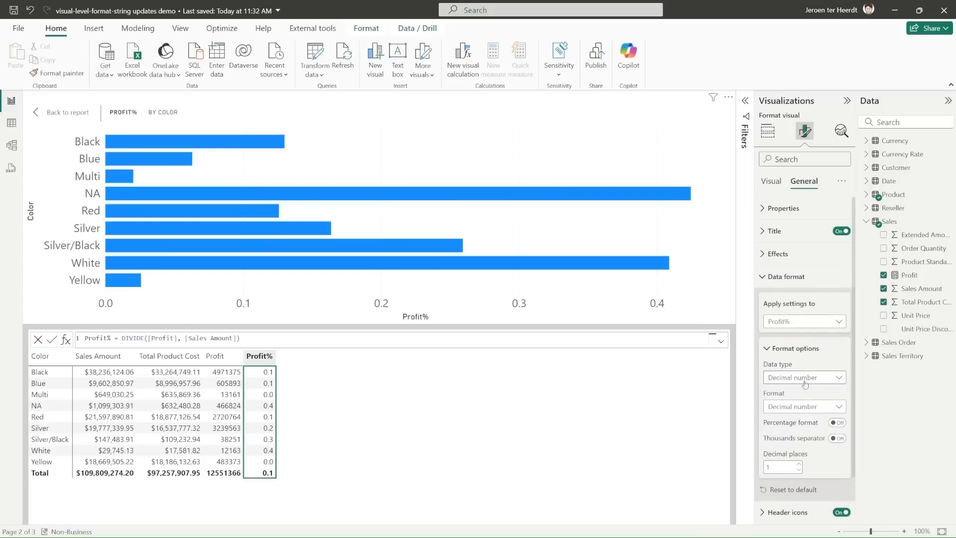
left_click(800, 406)
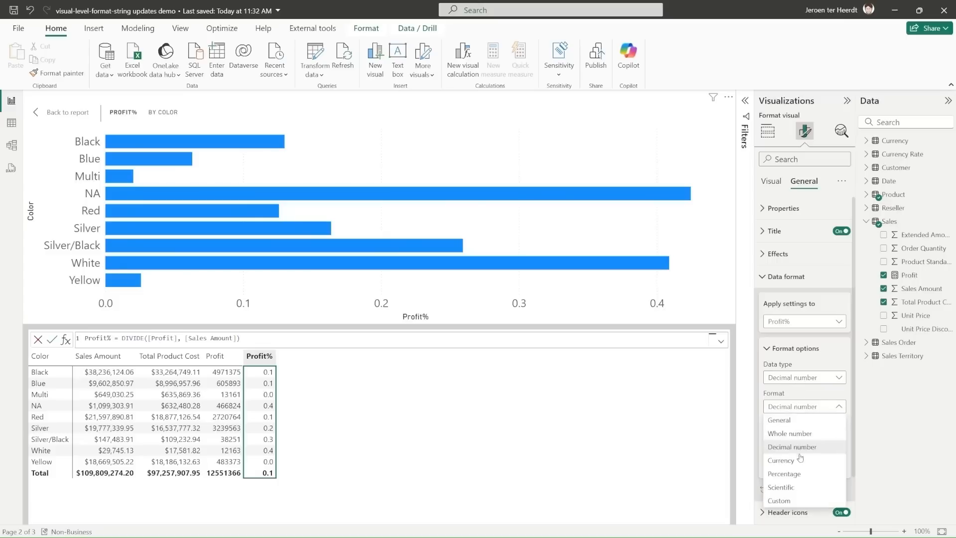
left_click(799, 475)
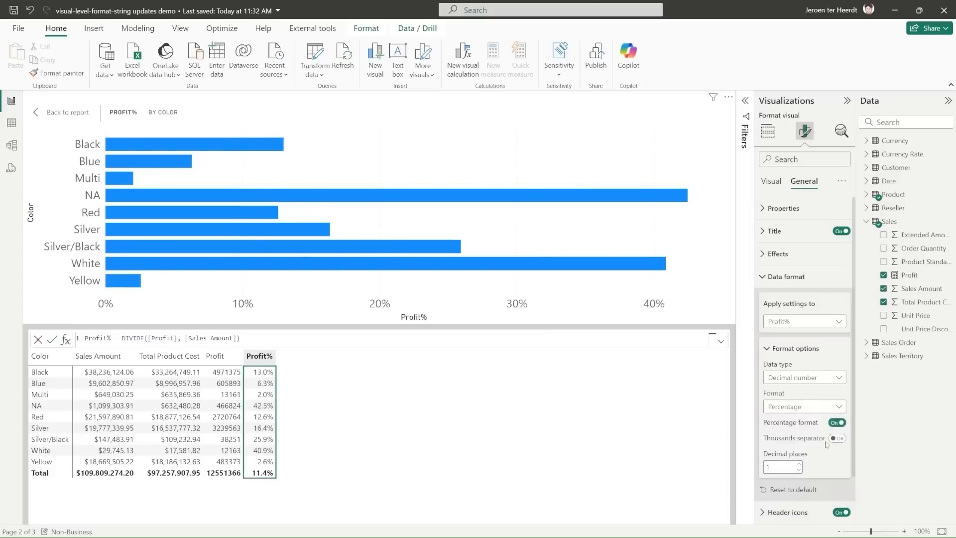
left_click(799, 464)
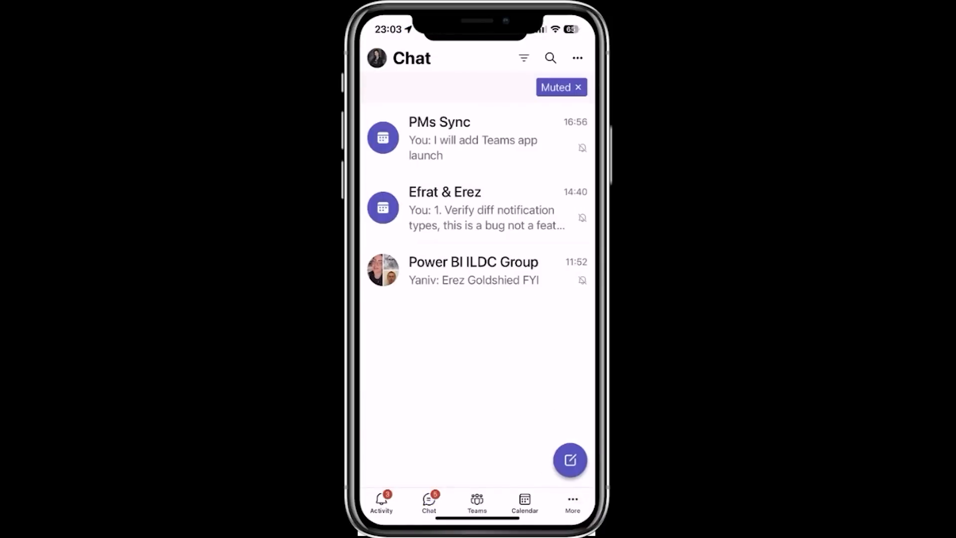
Launch the Power BI app from the Teams More tray and grant its additional permissions
left_click(572, 503)
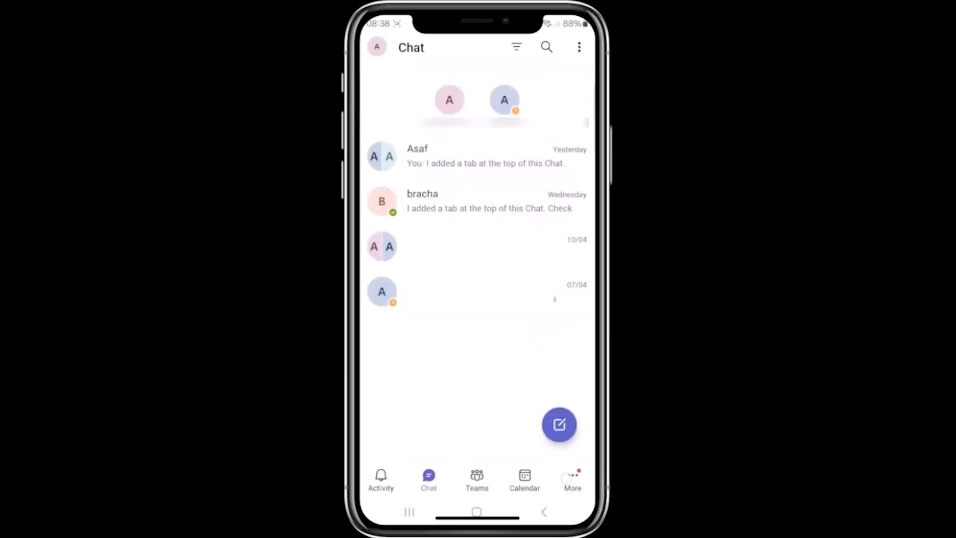
left_click(572, 481)
left_click(448, 409)
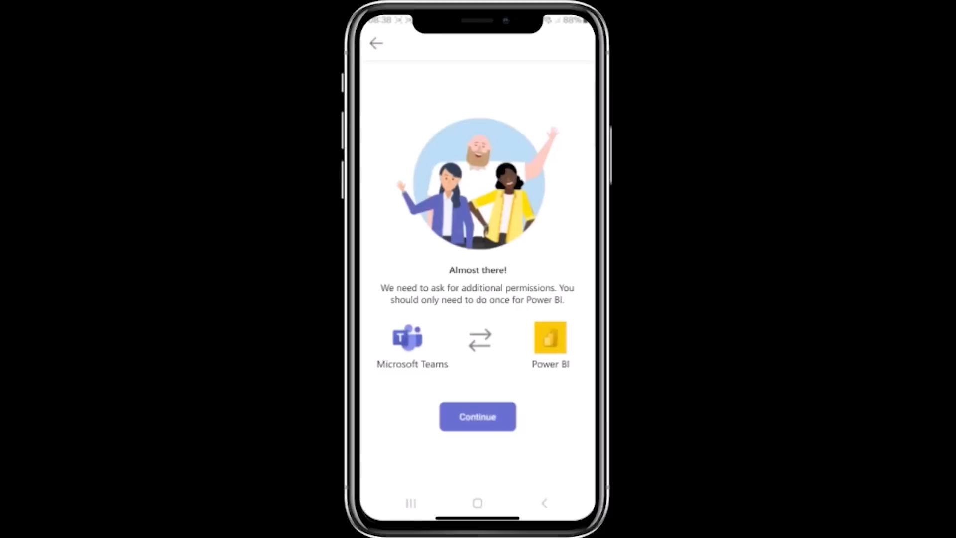
left_click(478, 417)
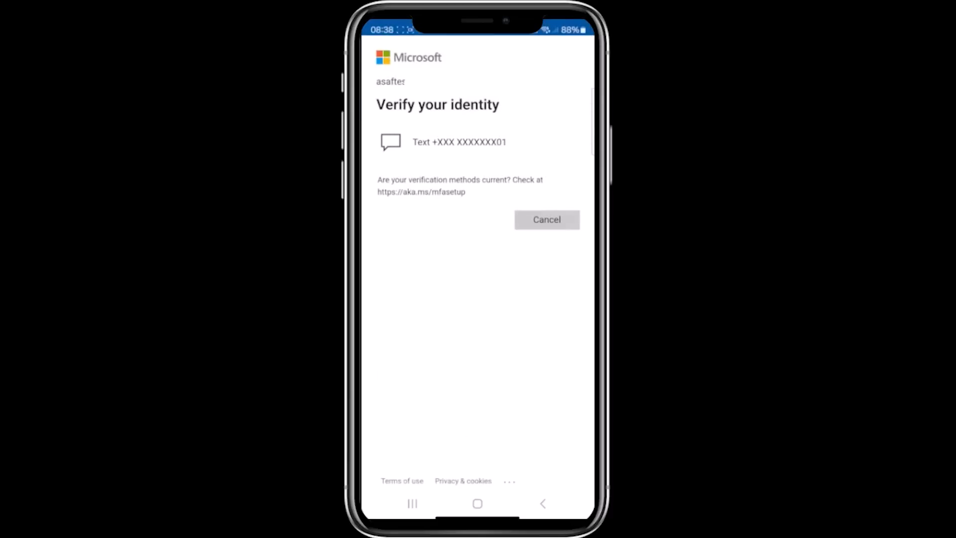
Verify identity by text message, entering the received verification code
left_click(439, 140)
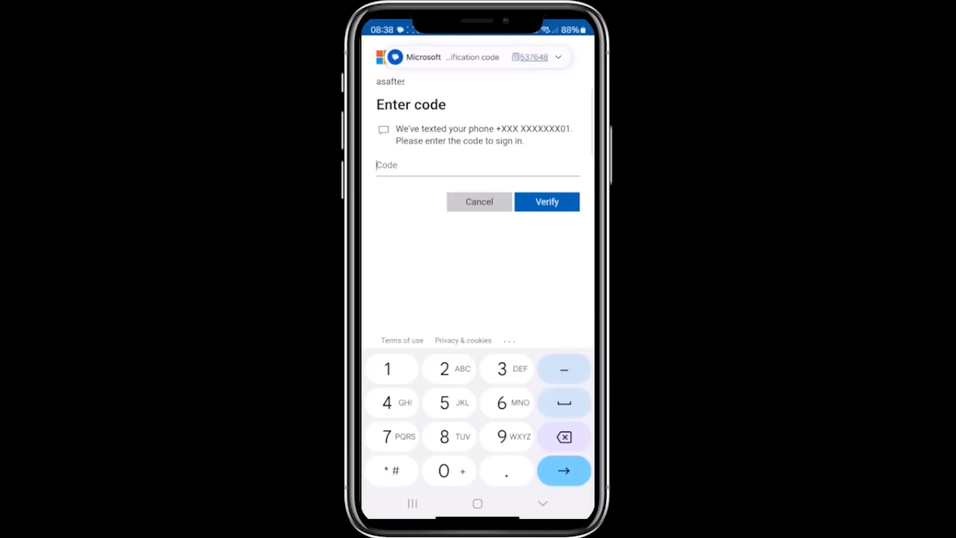
key("Return")
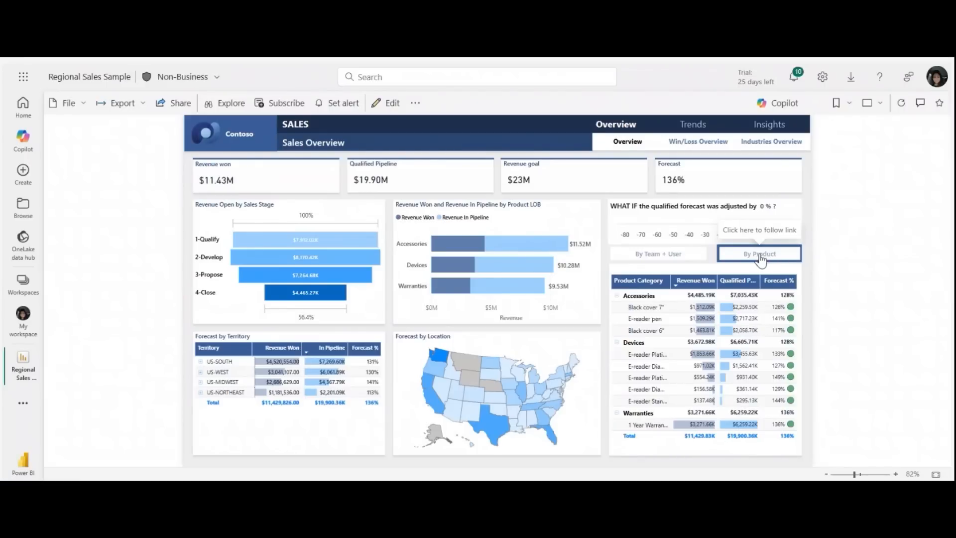
Start a new standard subscription for the Sales Overview report
left_click(283, 106)
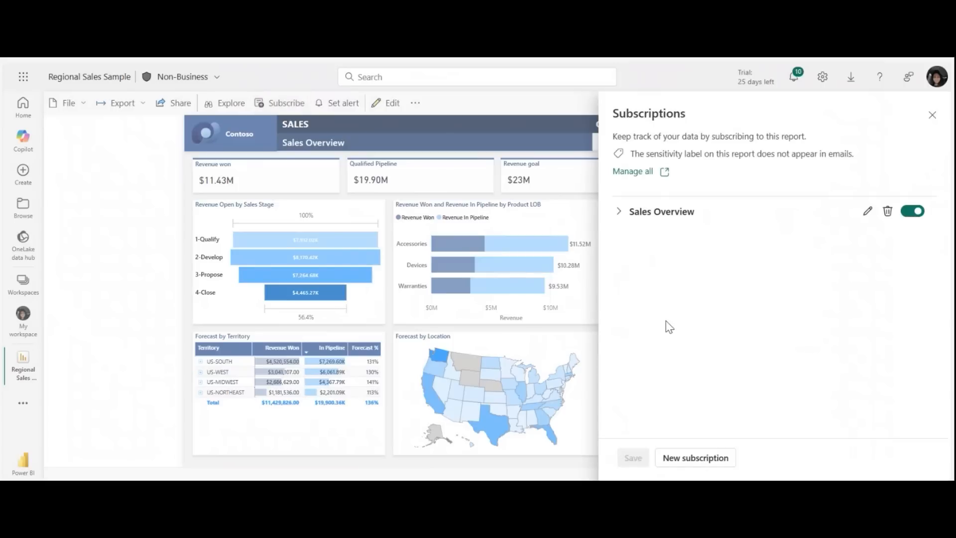
left_click(703, 457)
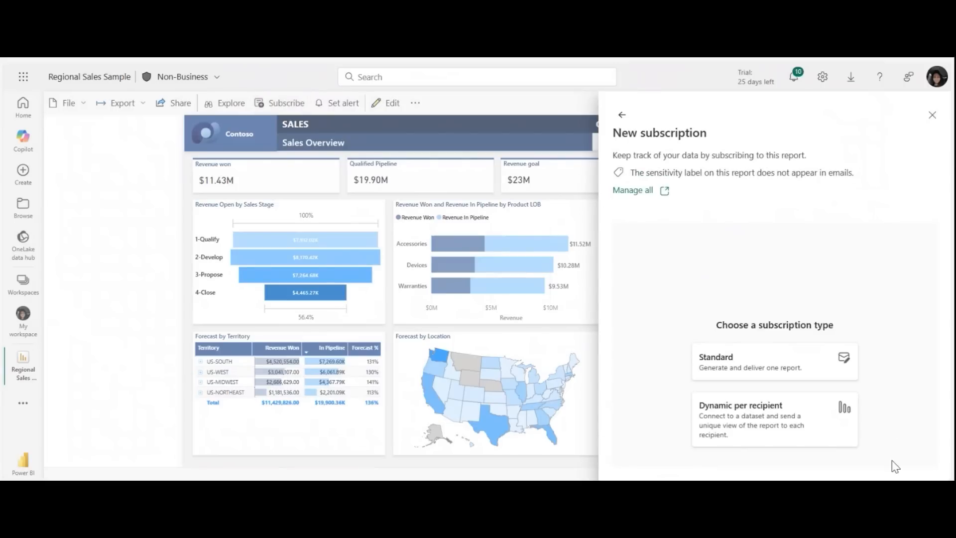
left_click(784, 372)
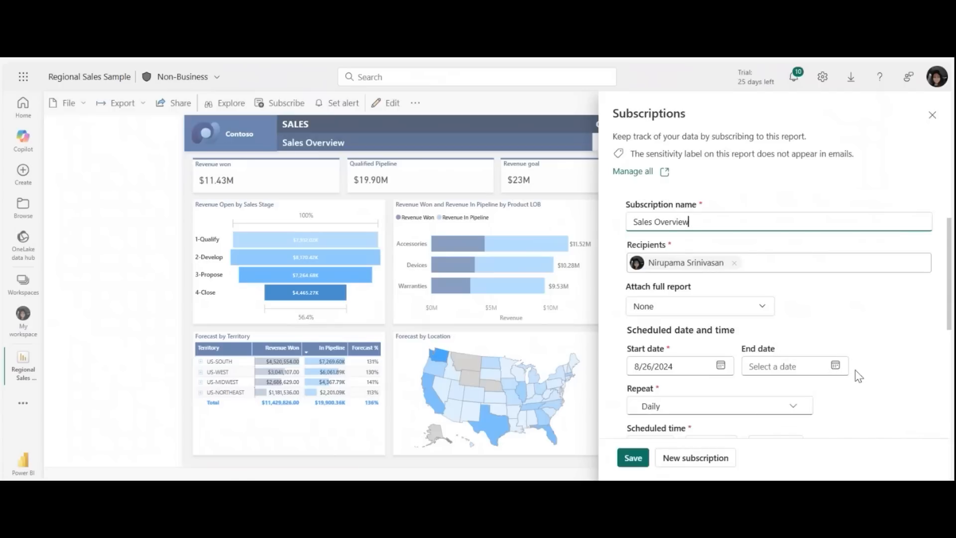
scroll(858, 376, "down", 2)
scroll(860, 377, "down", 2)
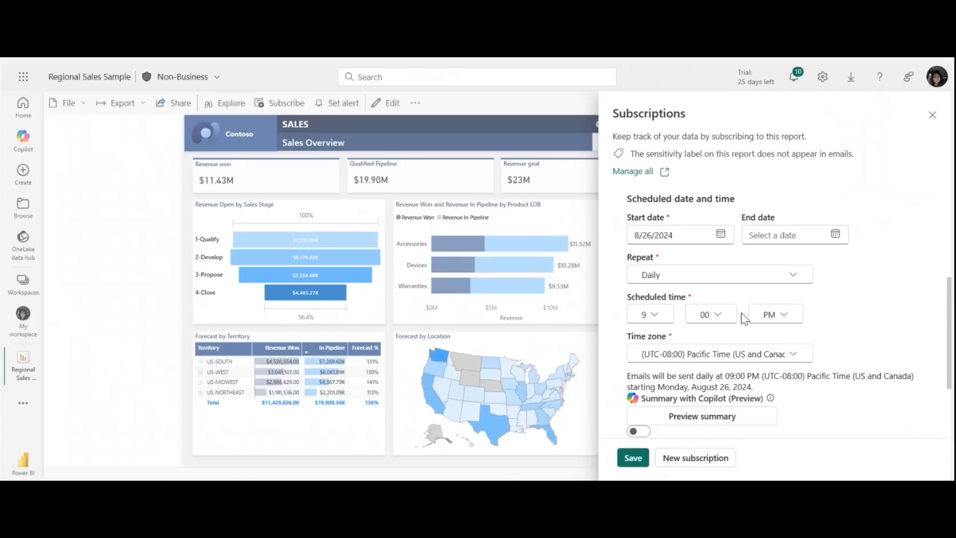
Set the subscription to repeat monthly on the last day at 9:00 AM and save it
left_click(730, 259)
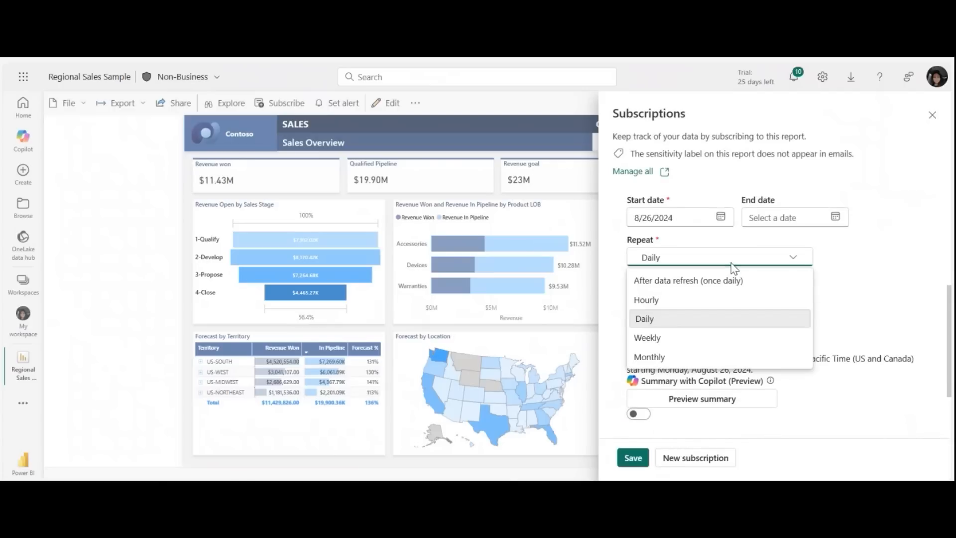
left_click(679, 357)
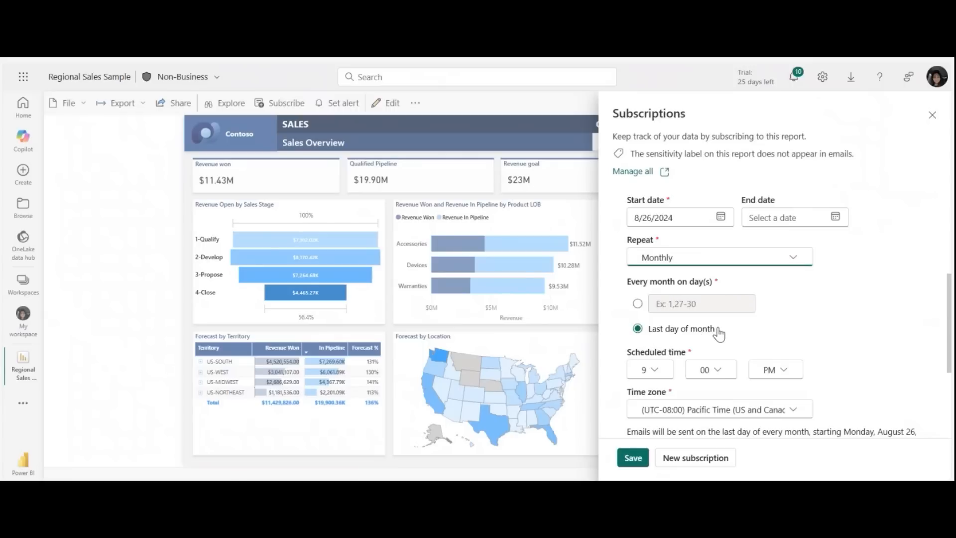
left_click(785, 371)
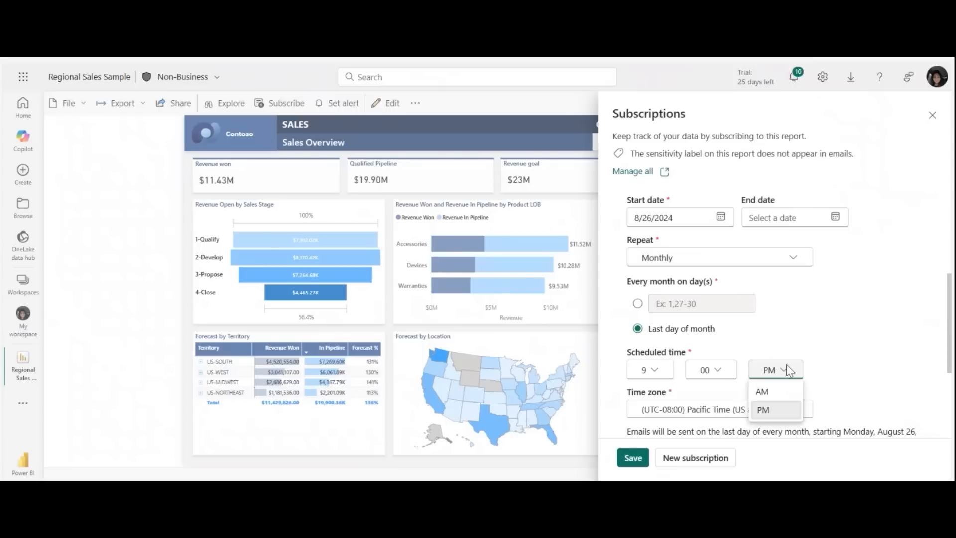
left_click(786, 392)
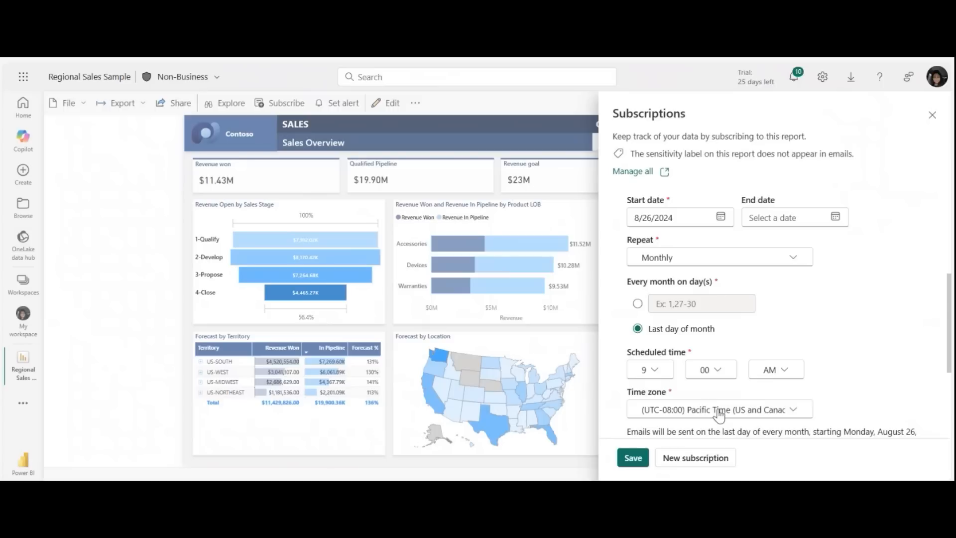
left_click(640, 461)
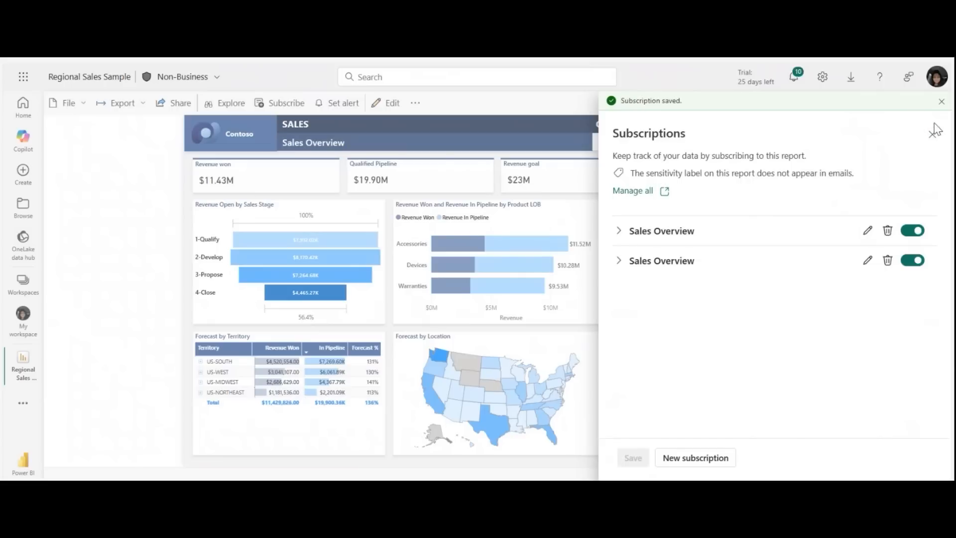
left_click(696, 458)
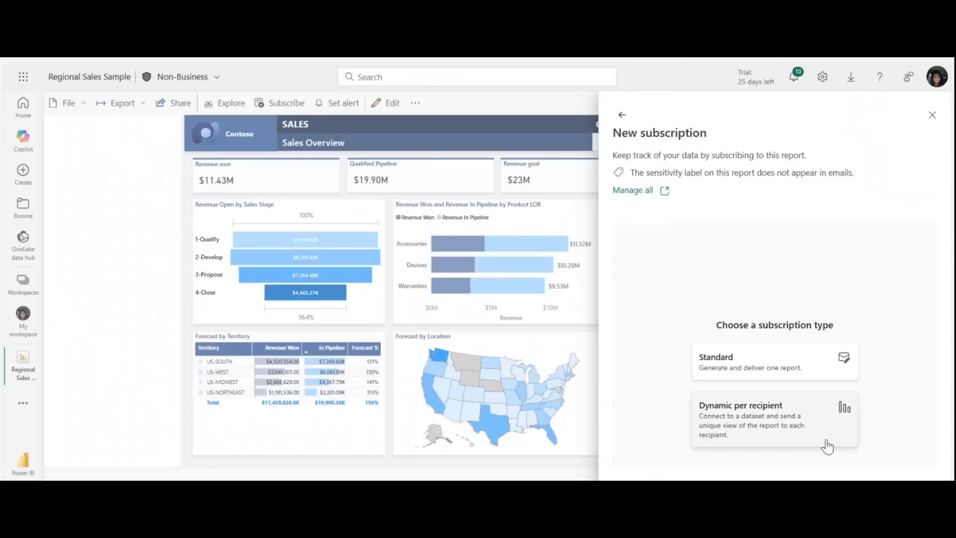
Start a dynamic per-recipient subscription using the Employee Training Data semantic model, found by filtering 'Employee'
left_click(758, 425)
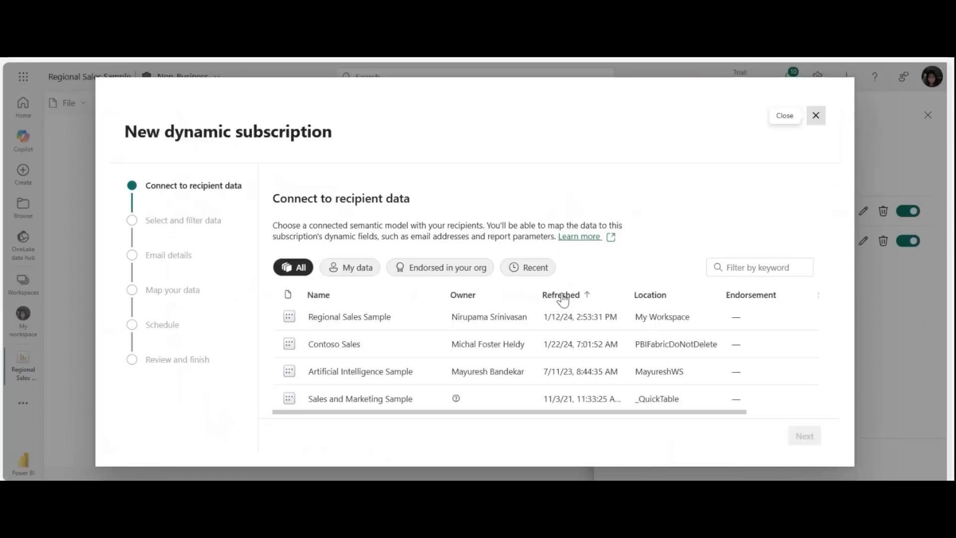
scroll(381, 393, "down", 5)
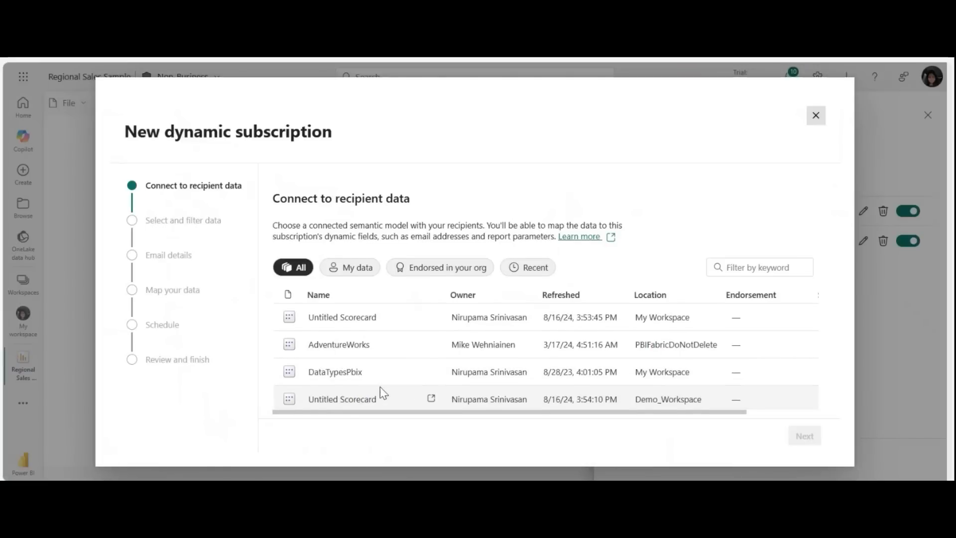
left_click(726, 265)
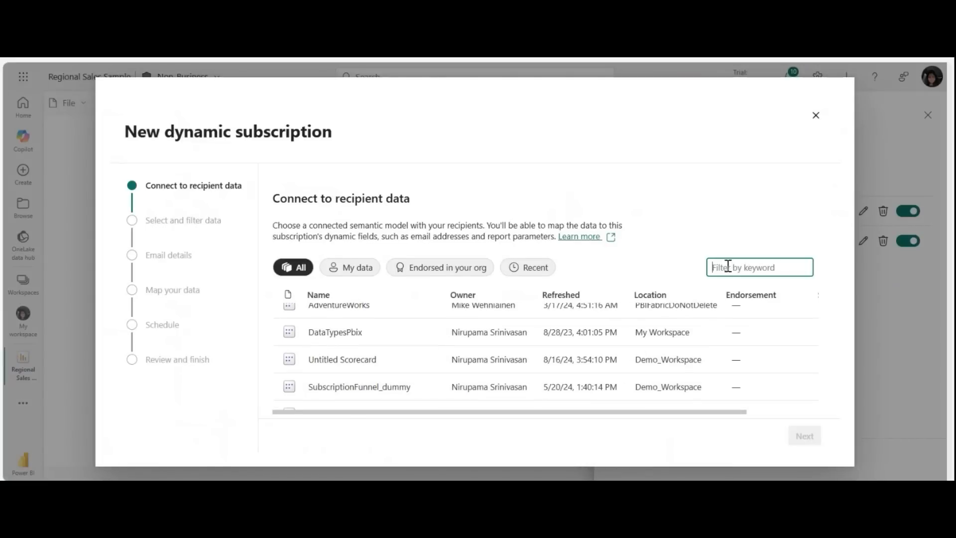
type("Employee")
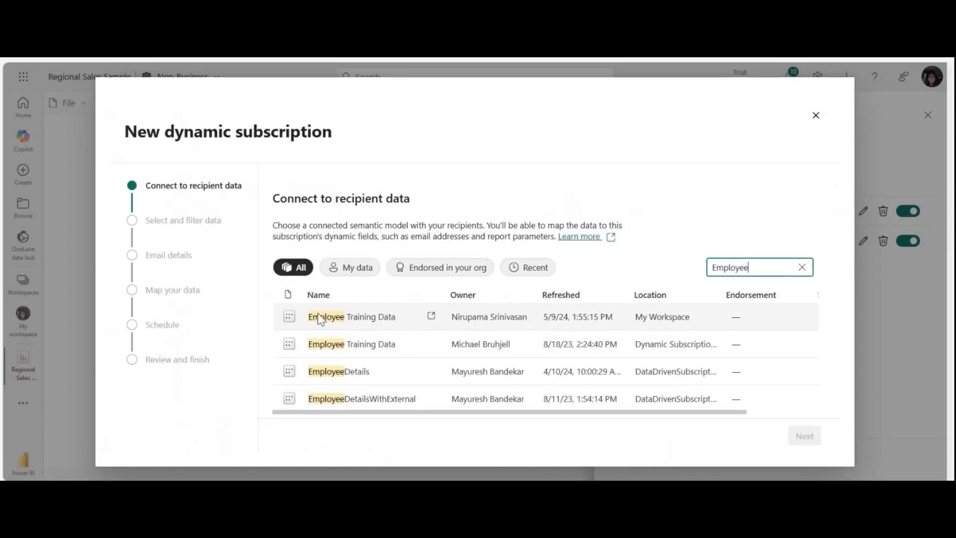
left_click(319, 316)
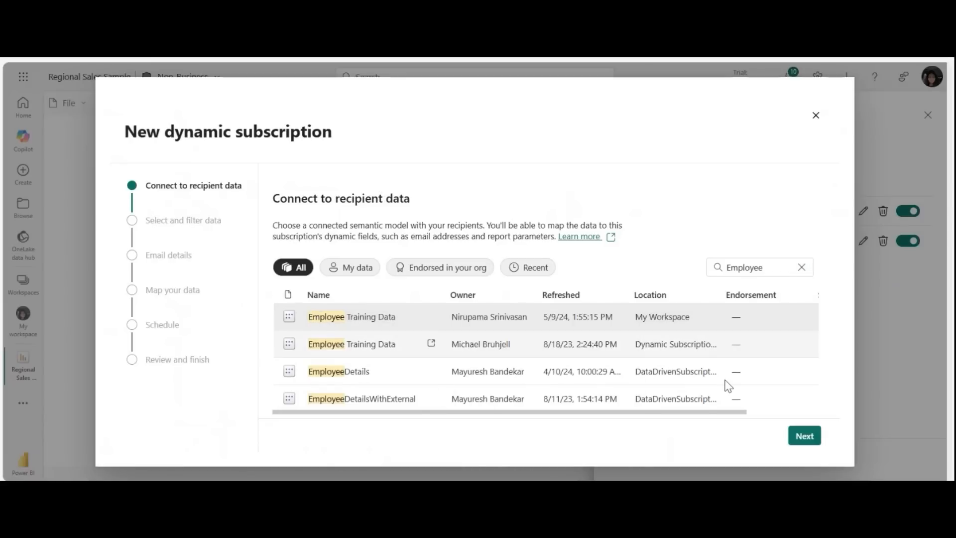
left_click(808, 438)
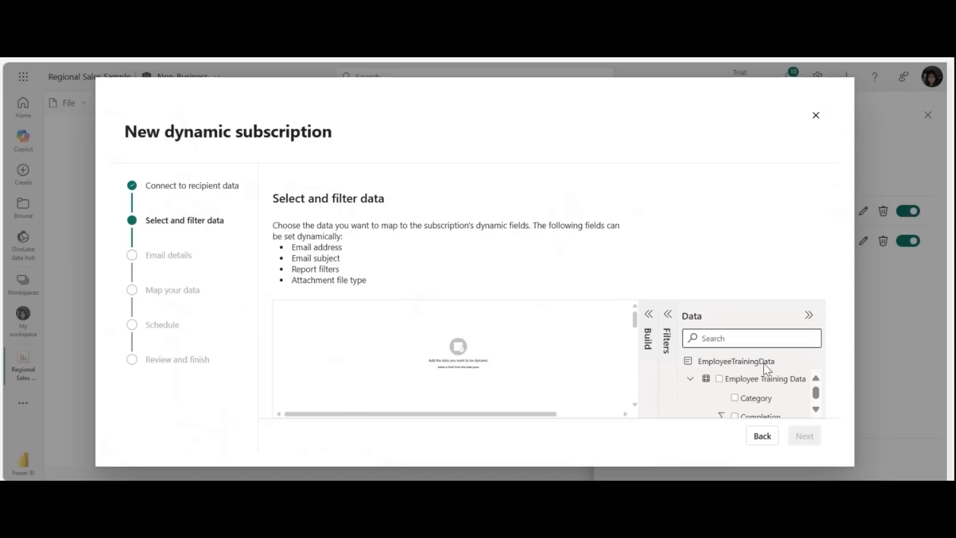
Add the Employee Name and Email fields as recipient data, then advance to Email details
left_click(756, 334)
type("Name")
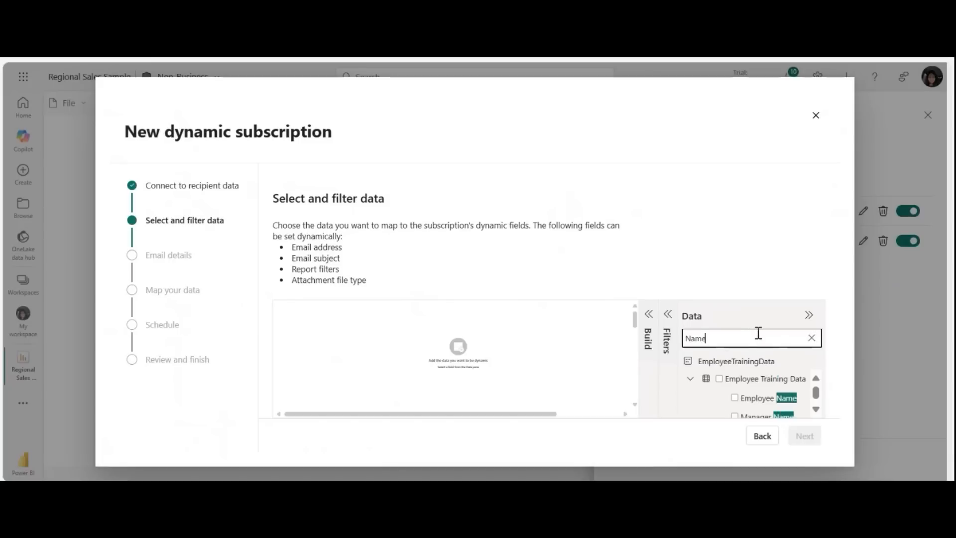
left_click(744, 402)
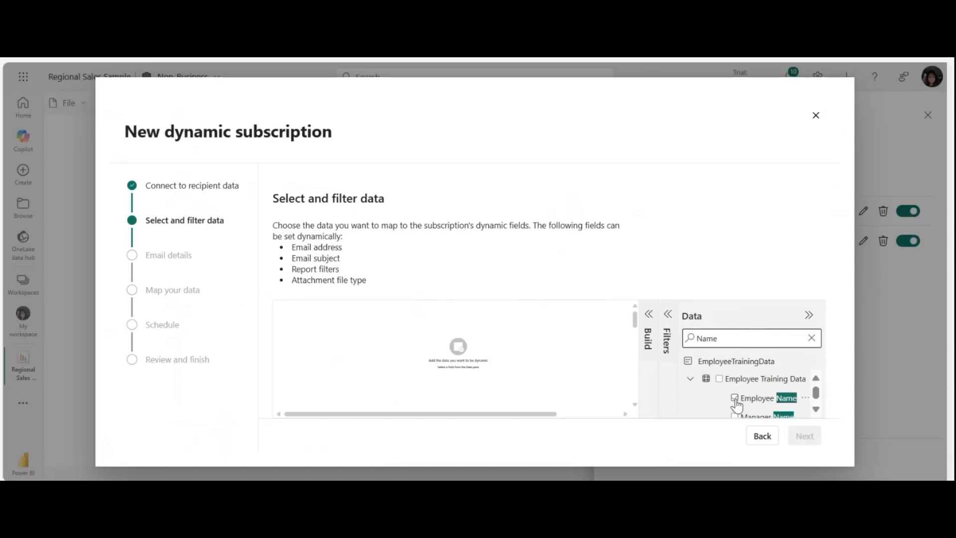
double_click(739, 339)
type("email")
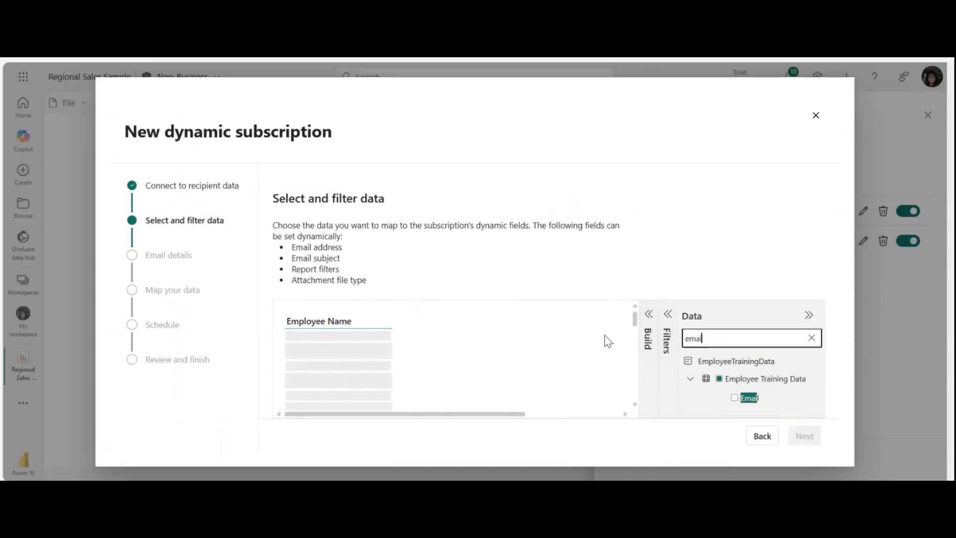
left_click(737, 399)
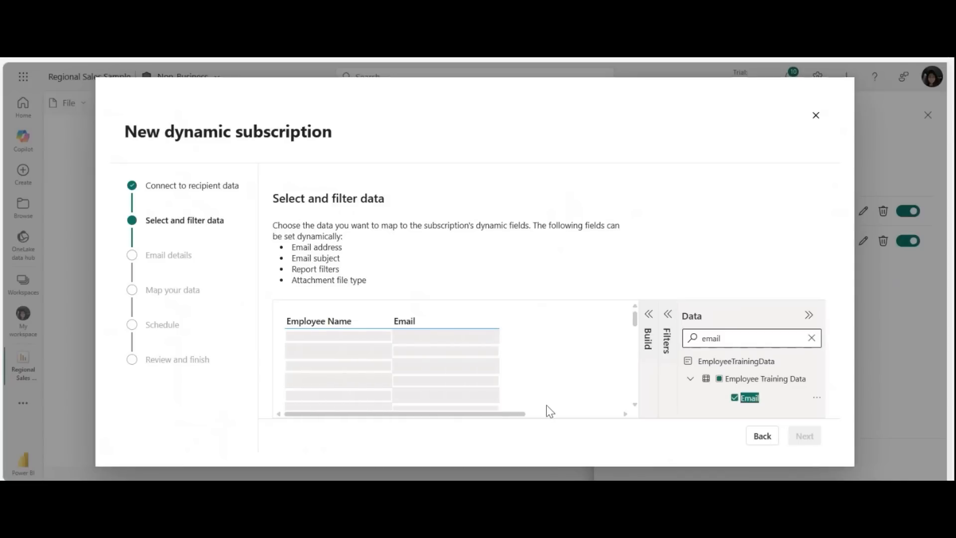
left_click(693, 337)
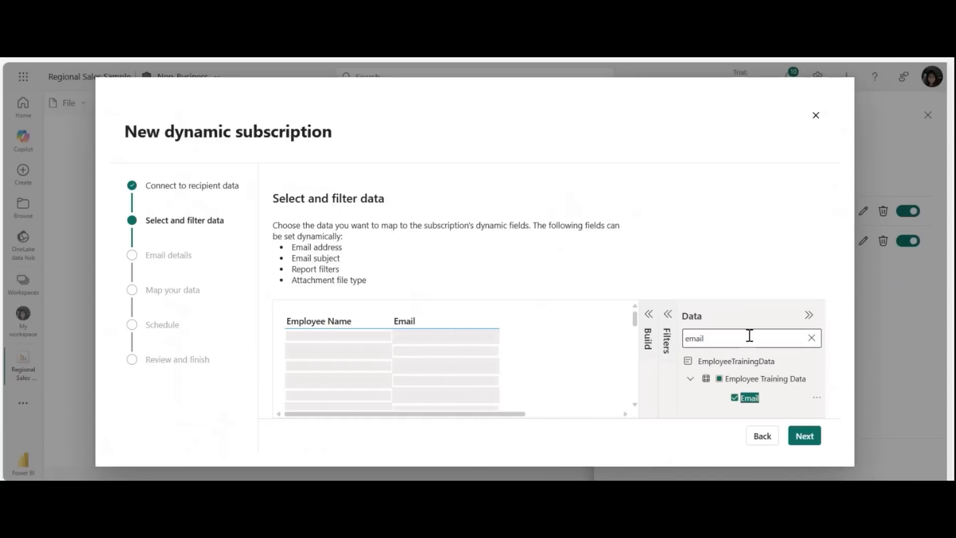
left_click(803, 435)
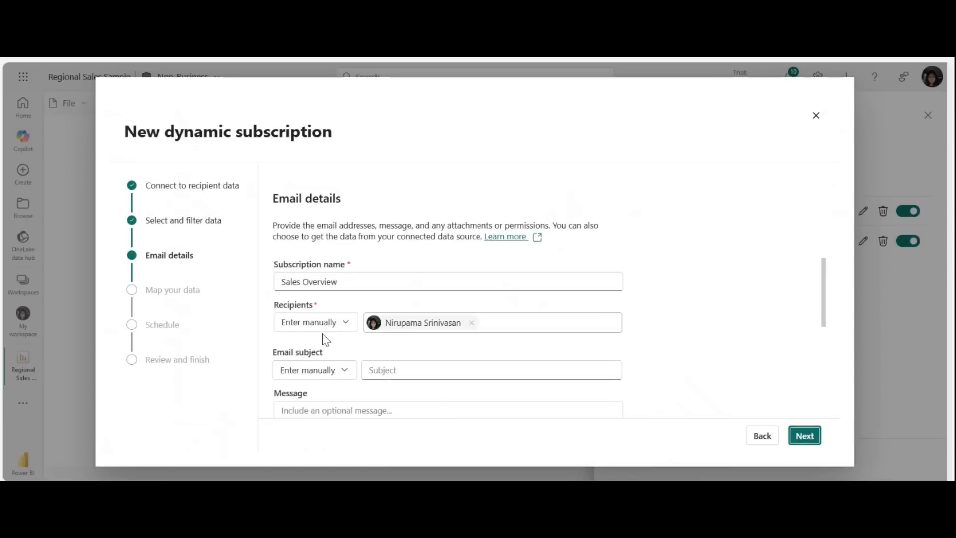
Take recipients from Employee Training Data.Email and continue past Map your data to Schedule
left_click(340, 325)
mouse_move(331, 367)
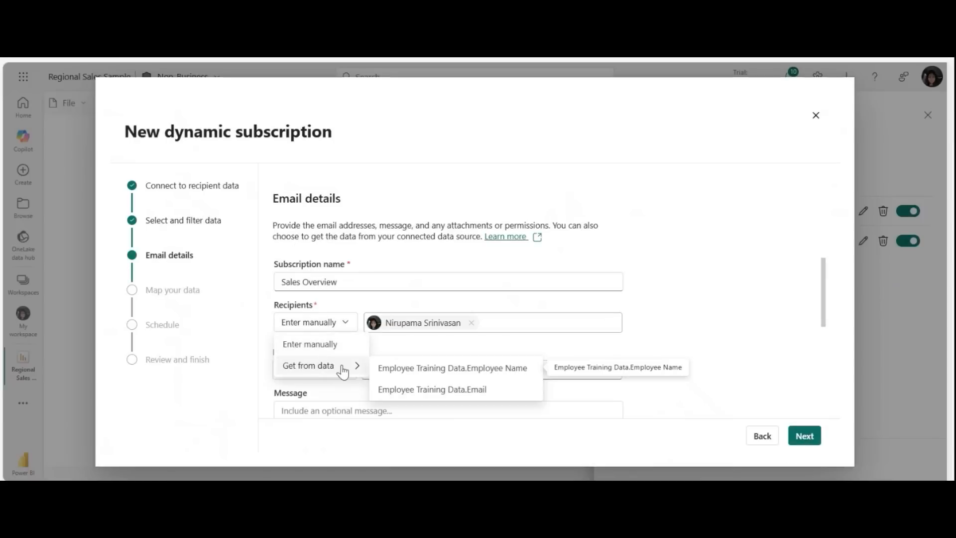
left_click(457, 390)
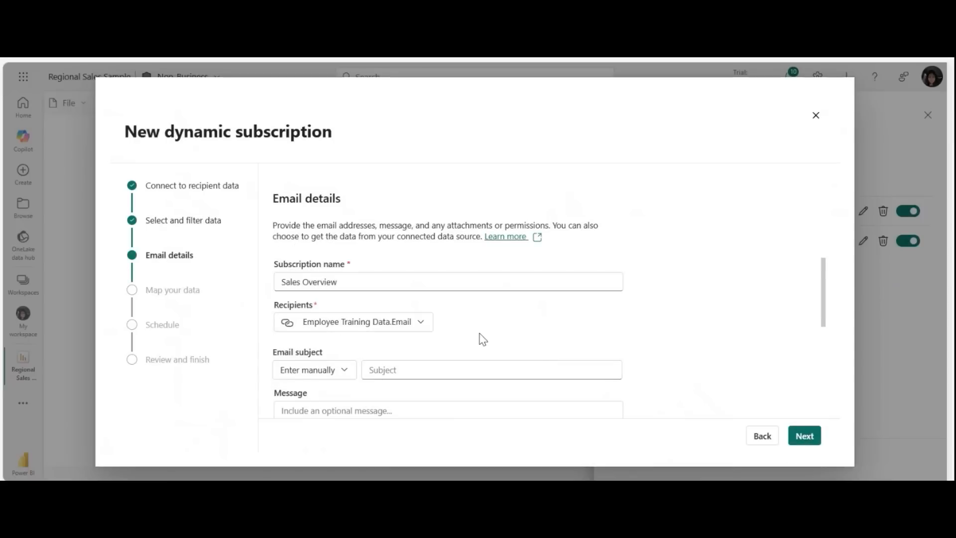
scroll(483, 339, "down", 3)
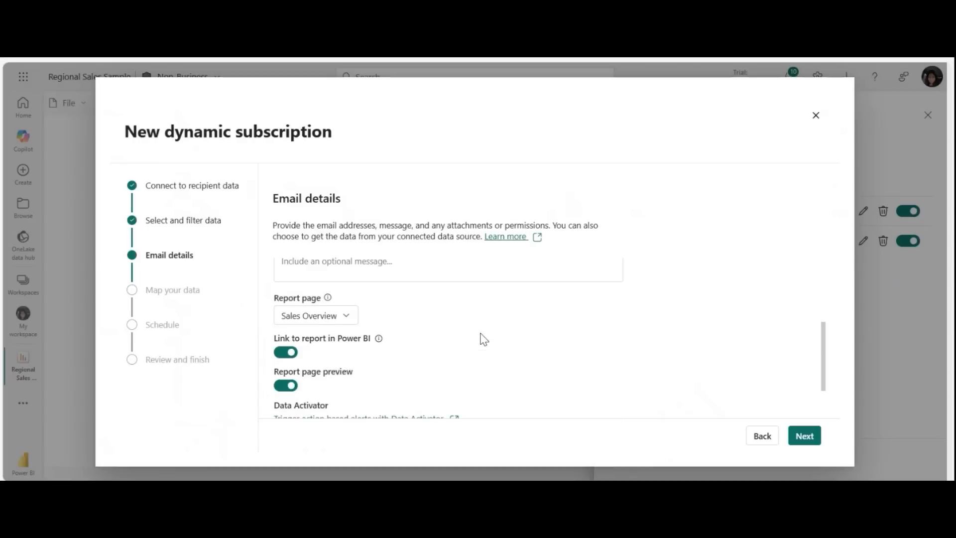
scroll(483, 339, "down", 2)
left_click(804, 438)
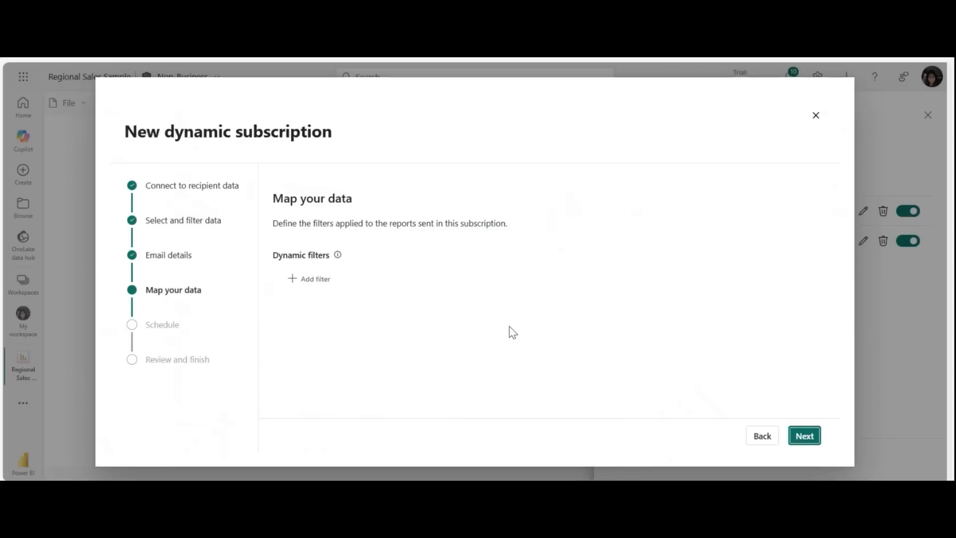
left_click(804, 438)
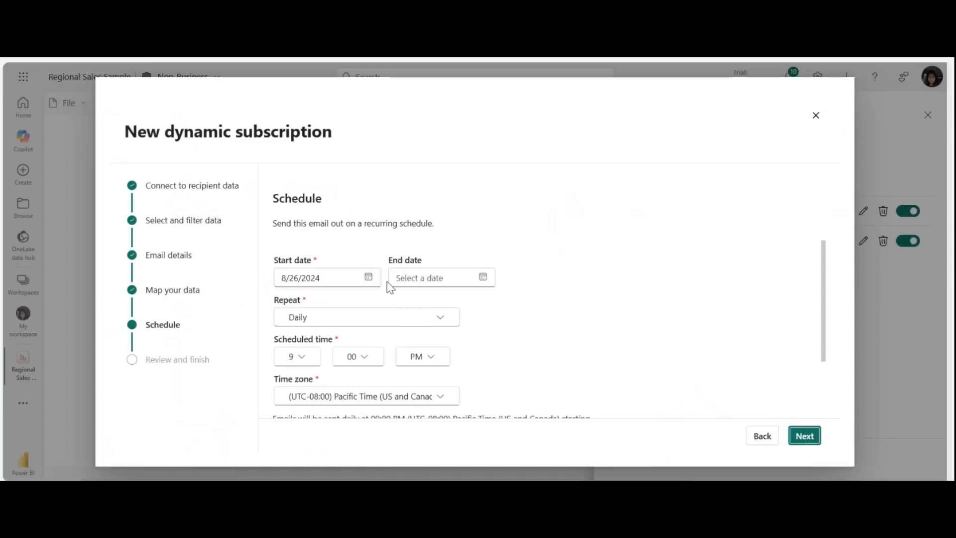
Schedule the dynamic subscription monthly on the last day at 9:00 AM, then save and close
left_click(372, 323)
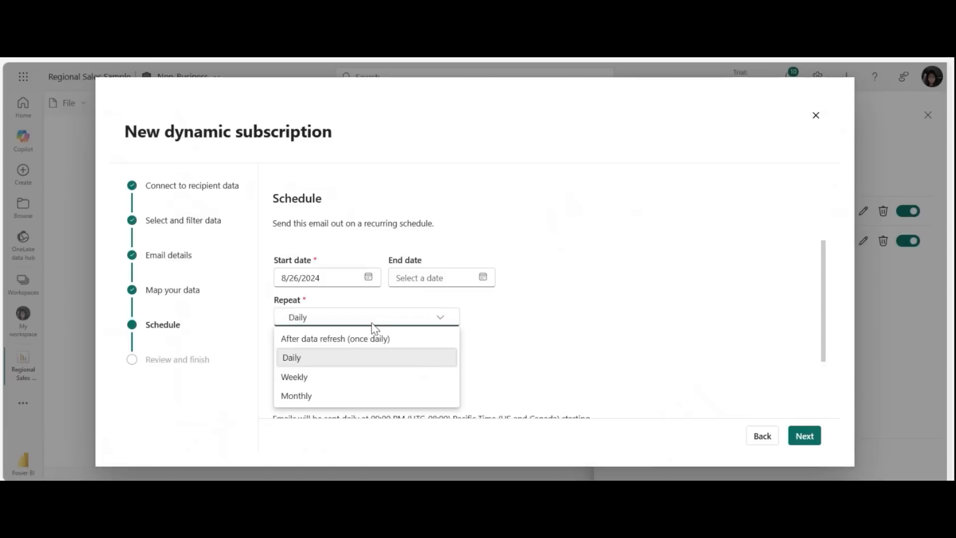
left_click(353, 397)
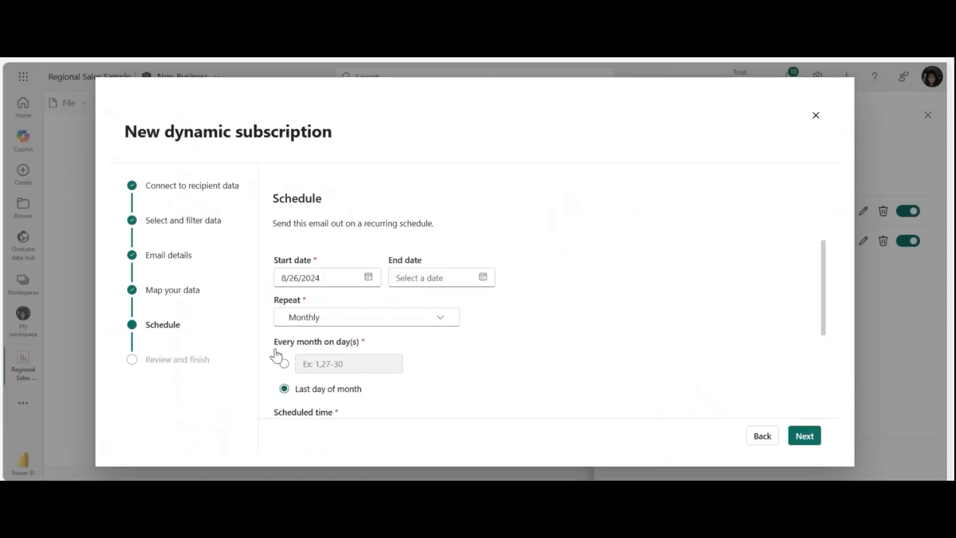
scroll(479, 366, "down", 3)
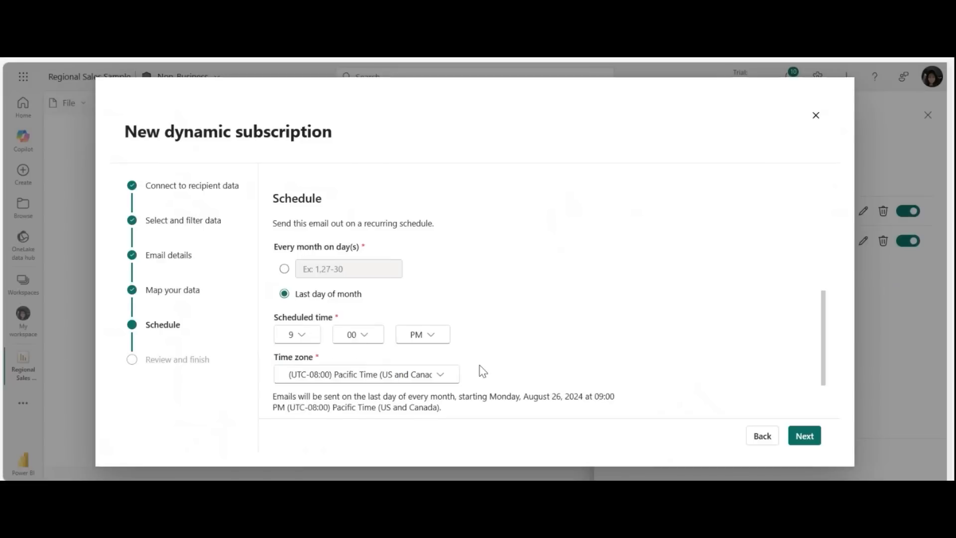
left_click(423, 274)
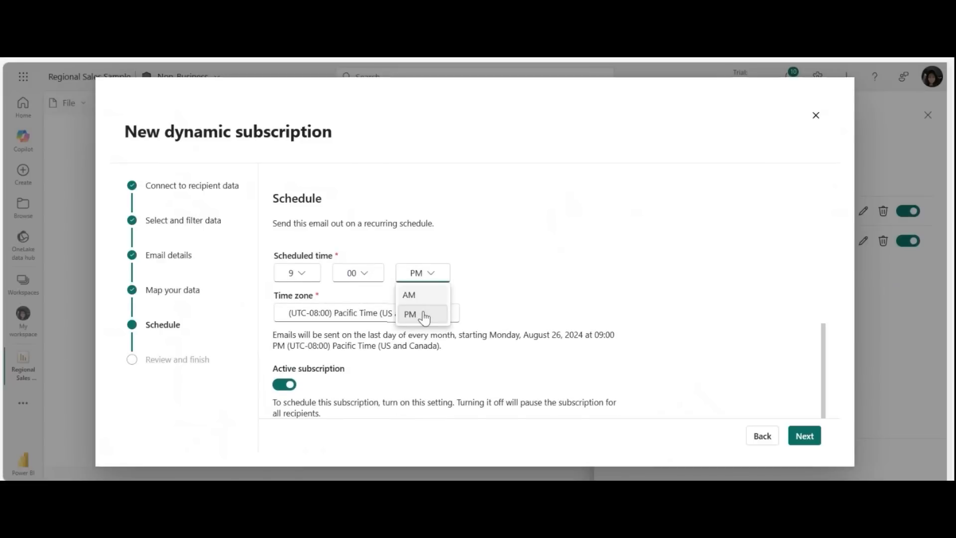
left_click(426, 296)
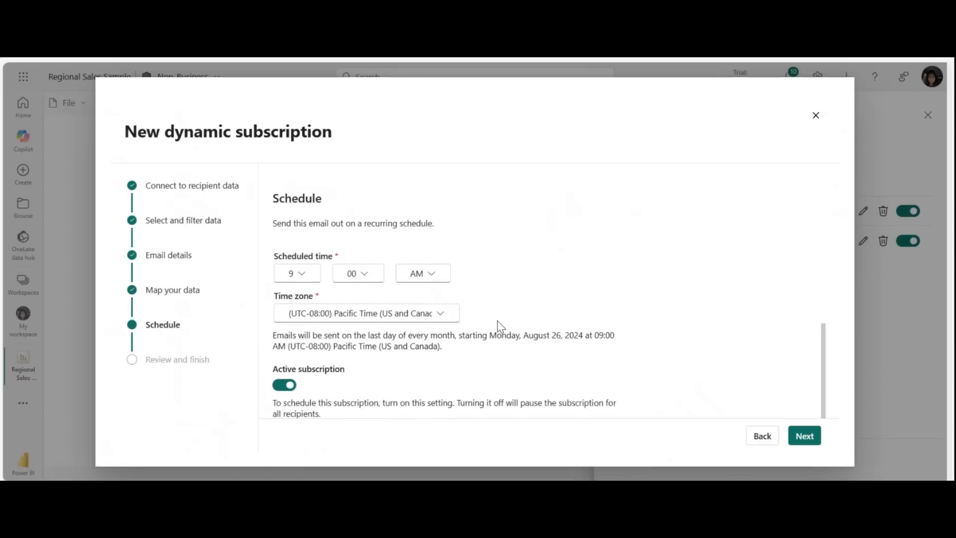
left_click(814, 441)
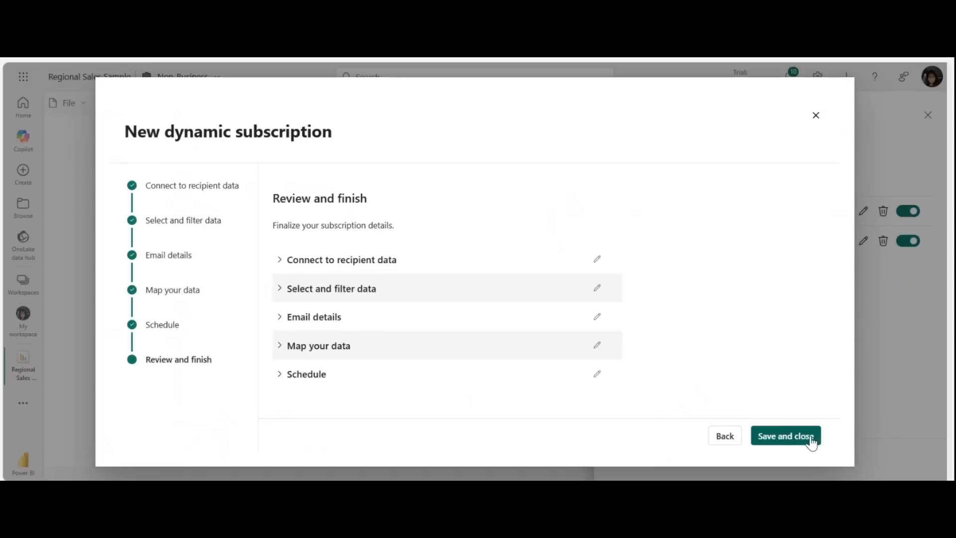
left_click(809, 439)
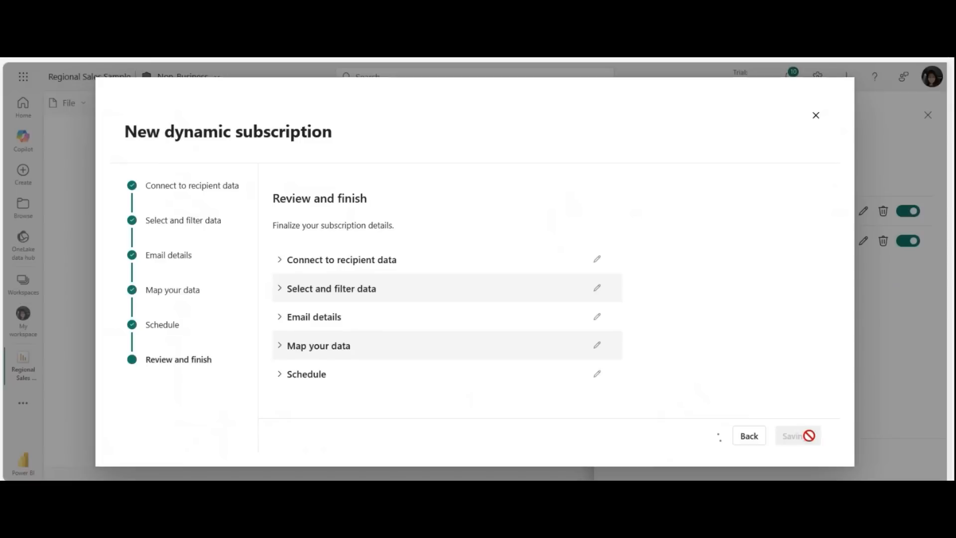
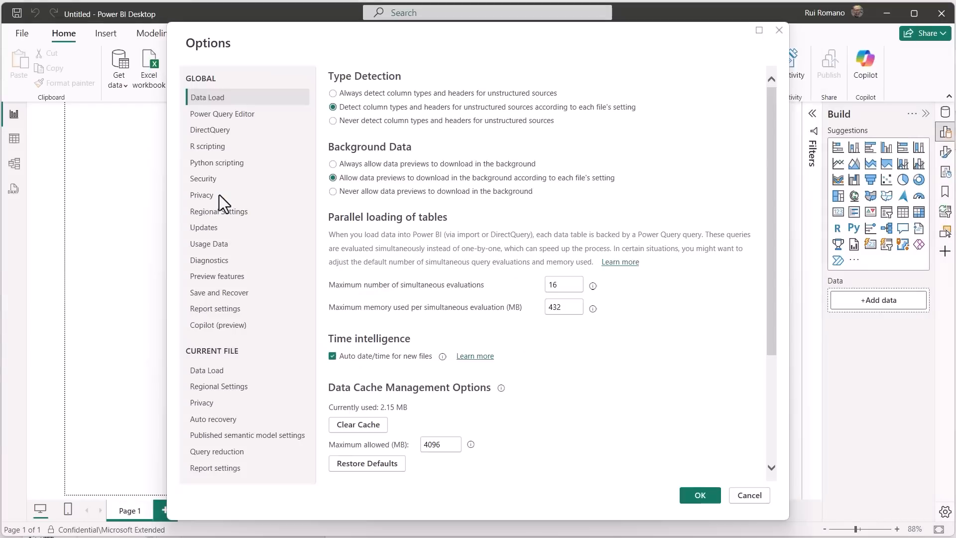
Show the Preview features settings in the Options dialog
left_click(237, 278)
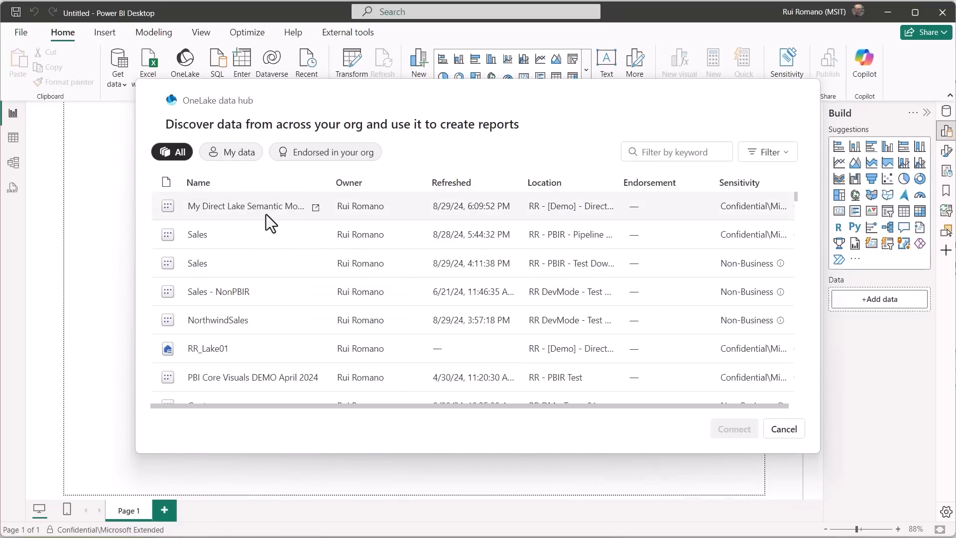
Select My Direct Lake Semantic Model and choose Edit from the Connect dropdown
left_click(258, 212)
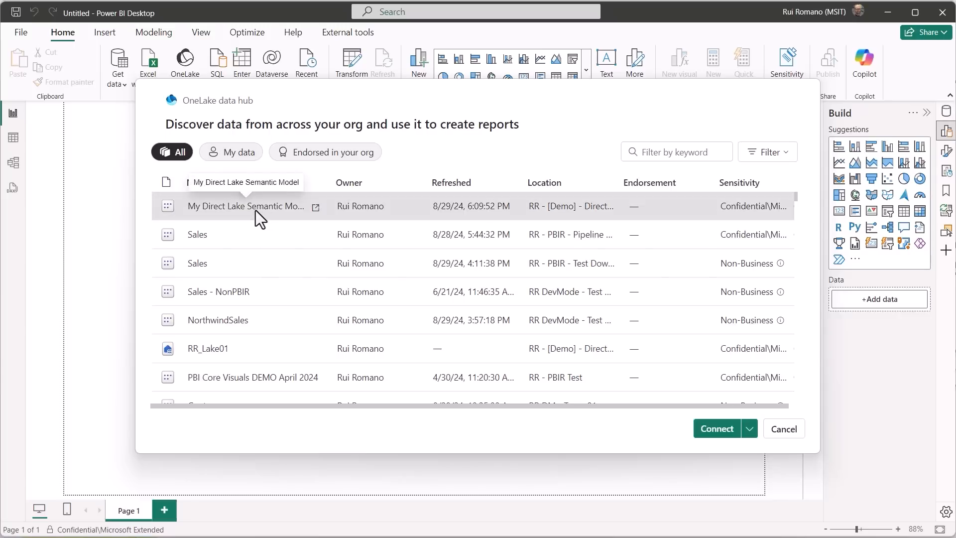
left_click(749, 429)
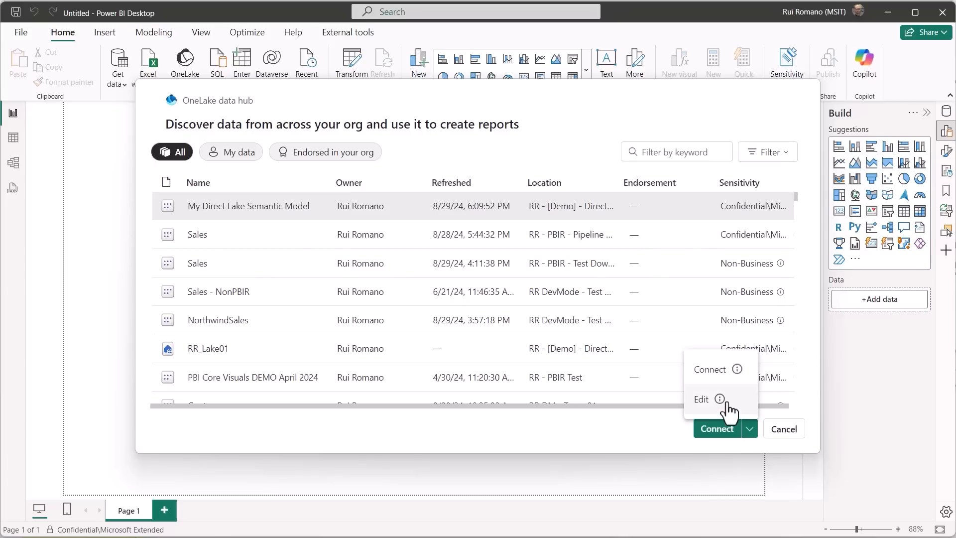
mouse_move(727, 404)
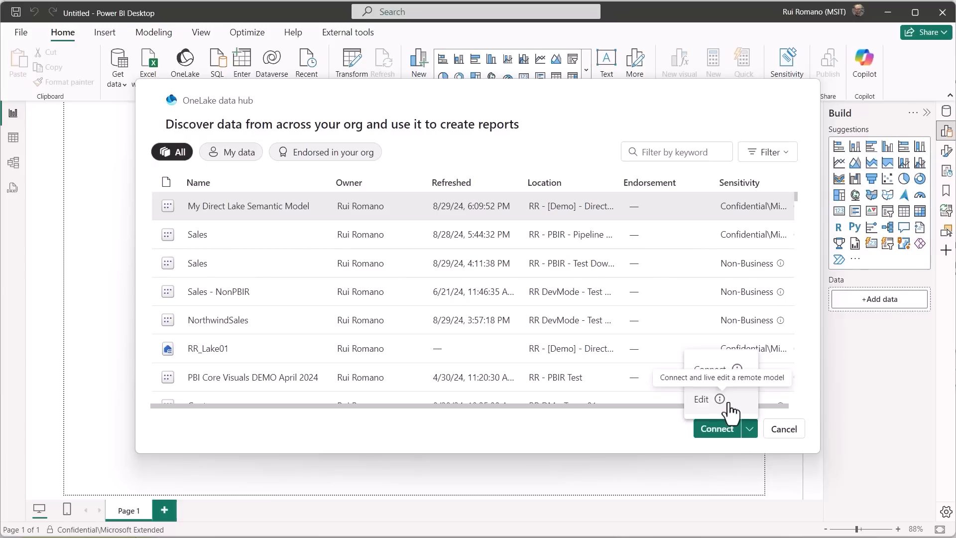
left_click(729, 404)
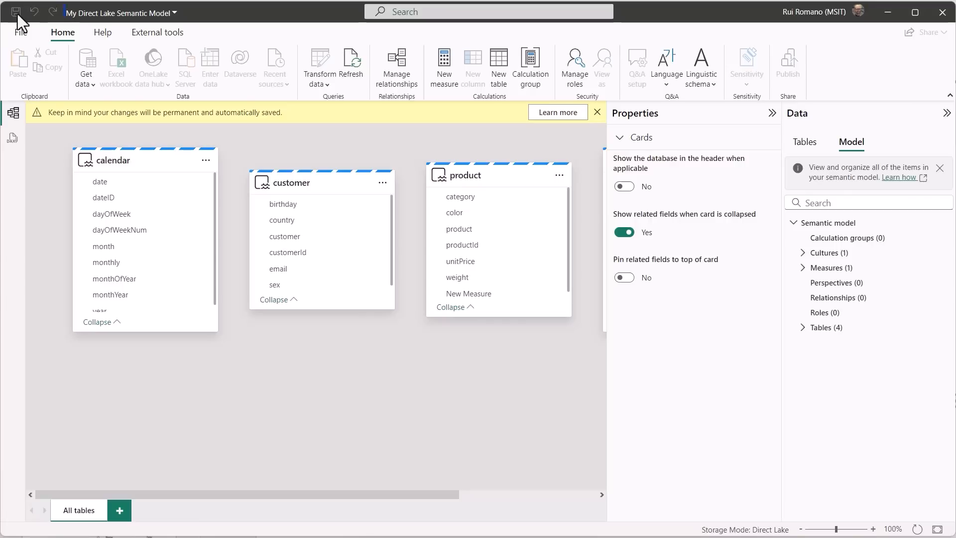
Link sales[orderDate] to calendar[date] and save the many-to-one relationship
mouse_move(169, 168)
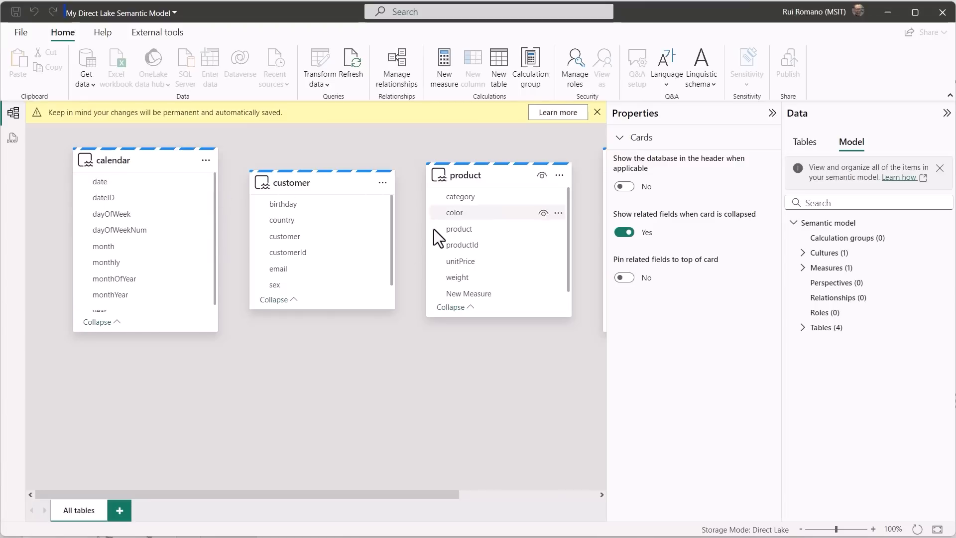
left_click_drag(325, 494, 513, 497)
left_click_drag(475, 160, 172, 367)
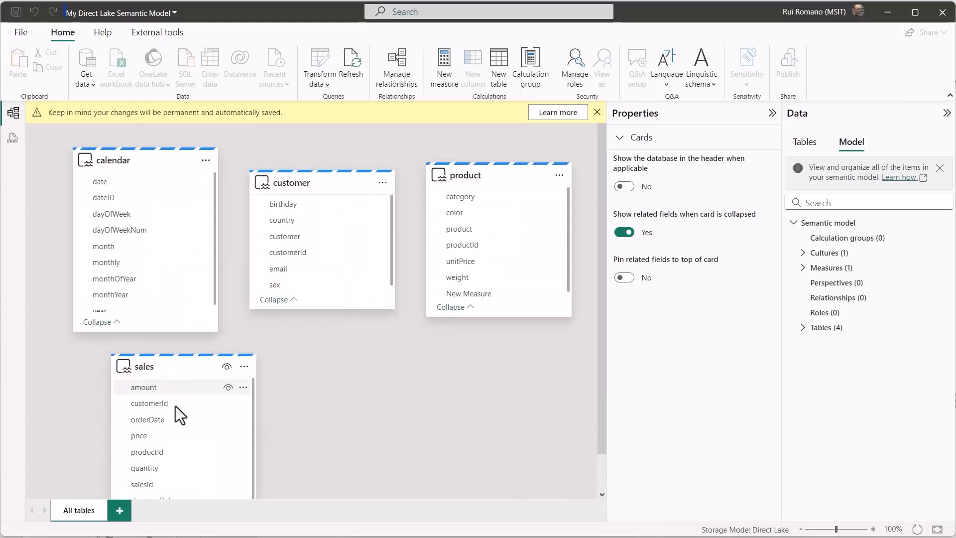
left_click_drag(165, 419, 111, 181)
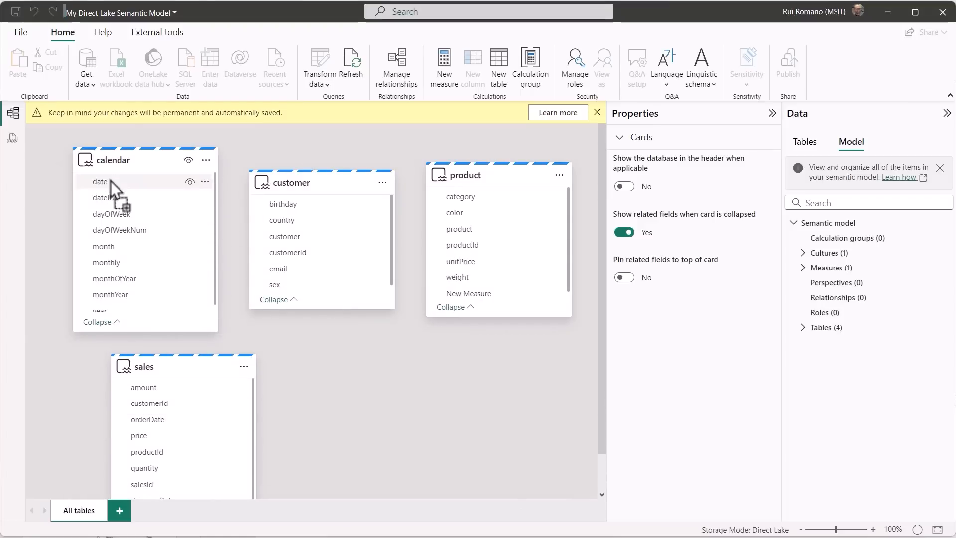
left_click(611, 502)
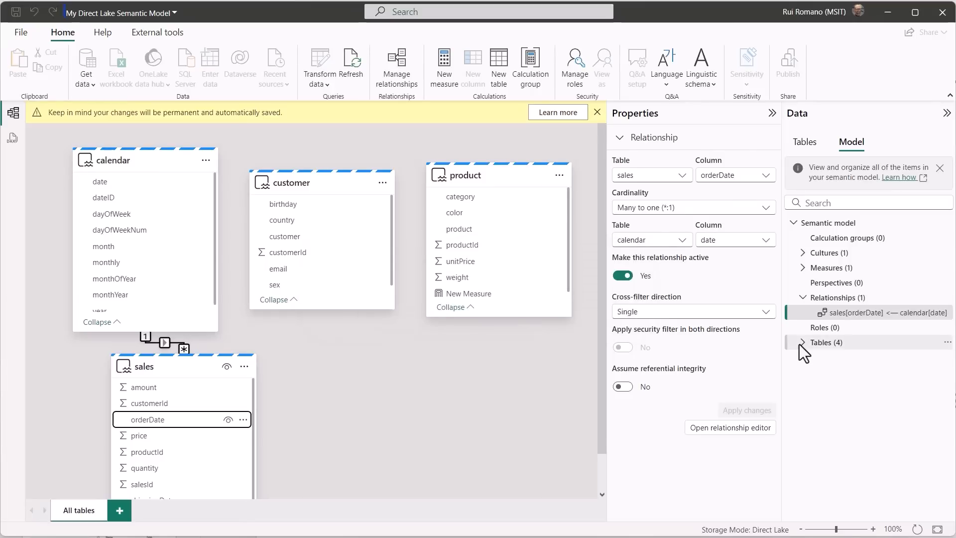
Create the measure Sales Amount = SUM('sales'[amount]) in the sales table
left_click(800, 344)
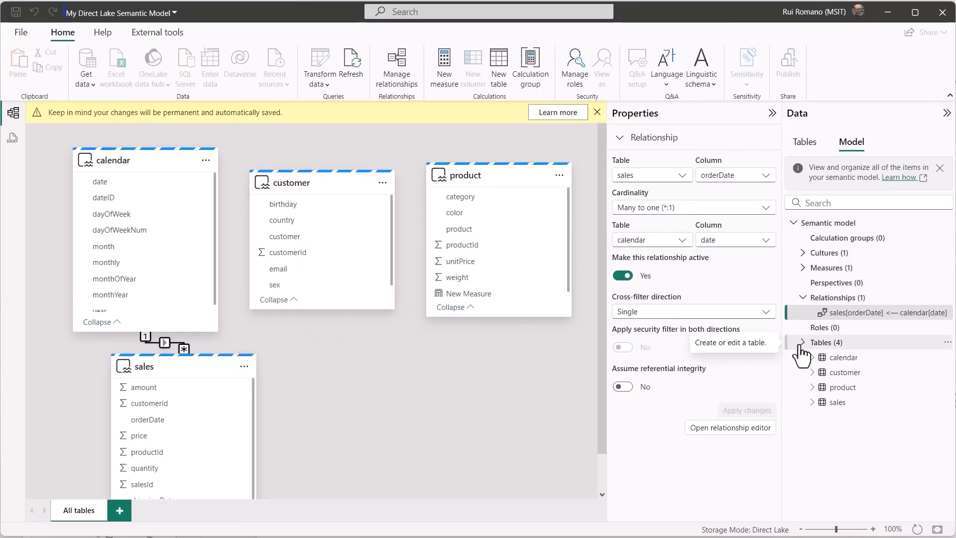
right_click(819, 403)
key("Escape")
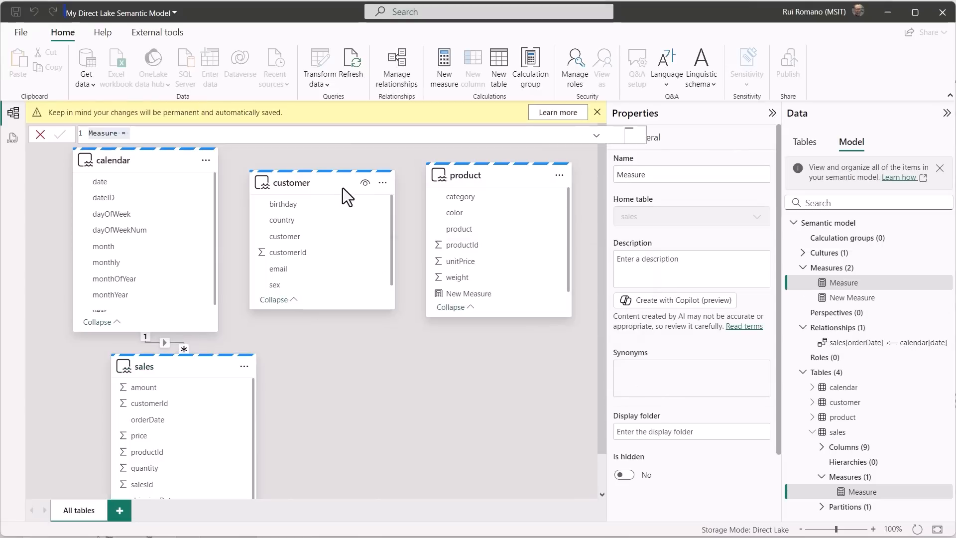
type("S")
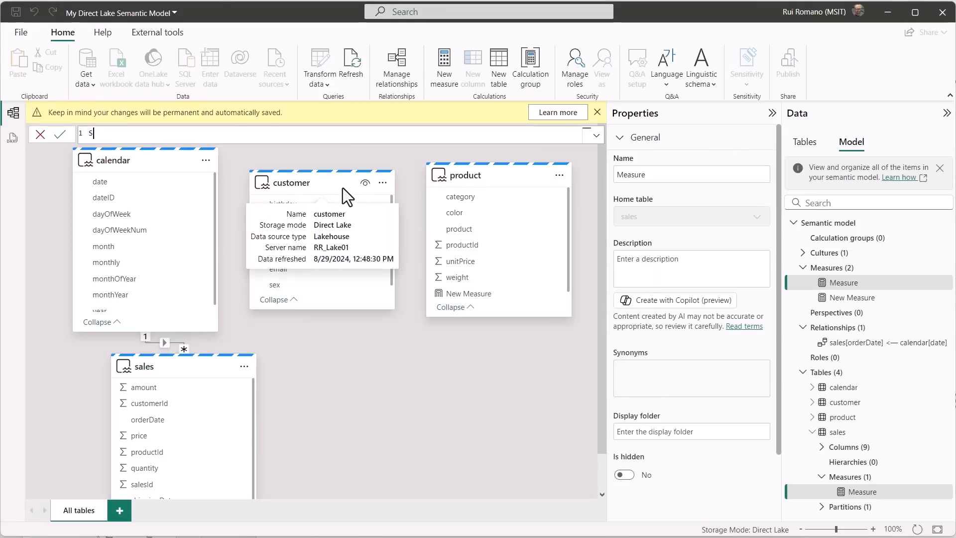
type("ales Amount = SUM('Sal")
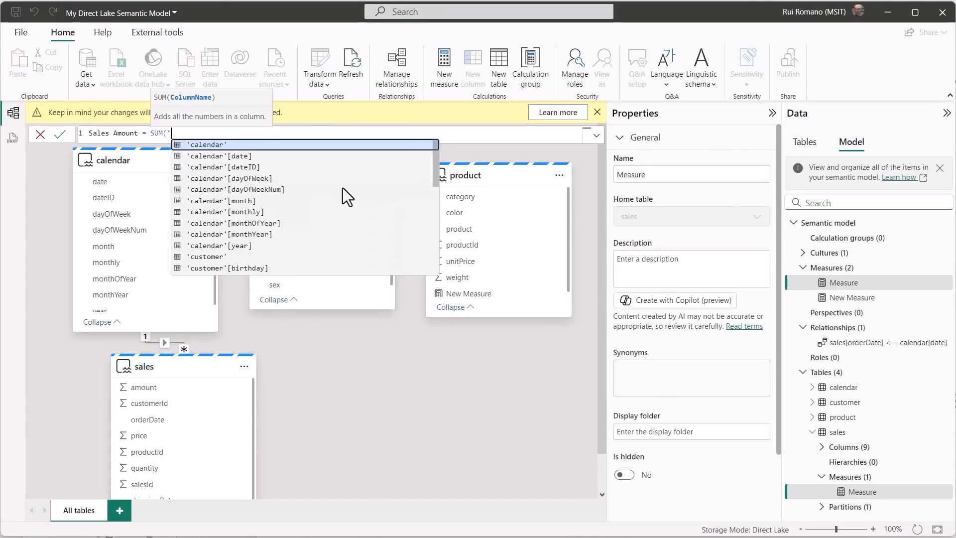
key("Down")
key("Tab")
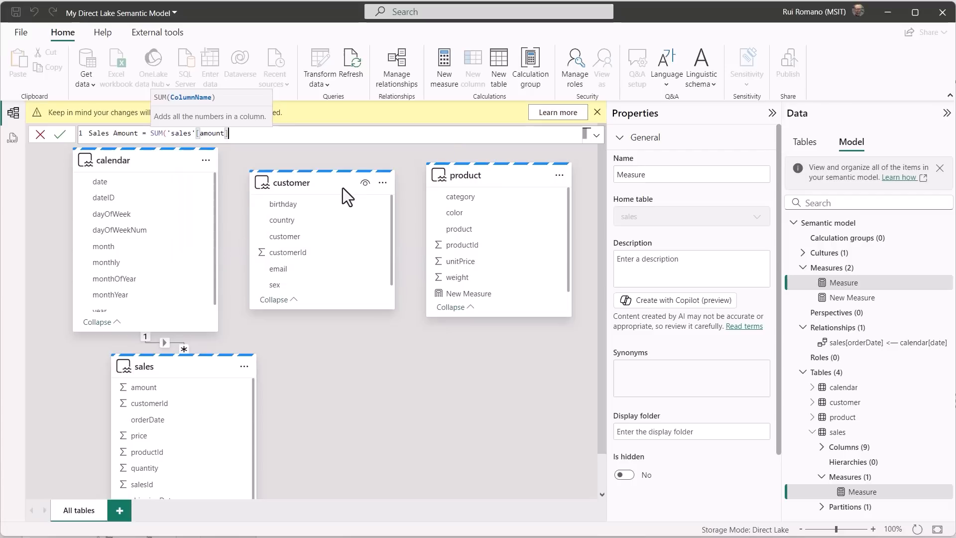
type(")")
key("Return")
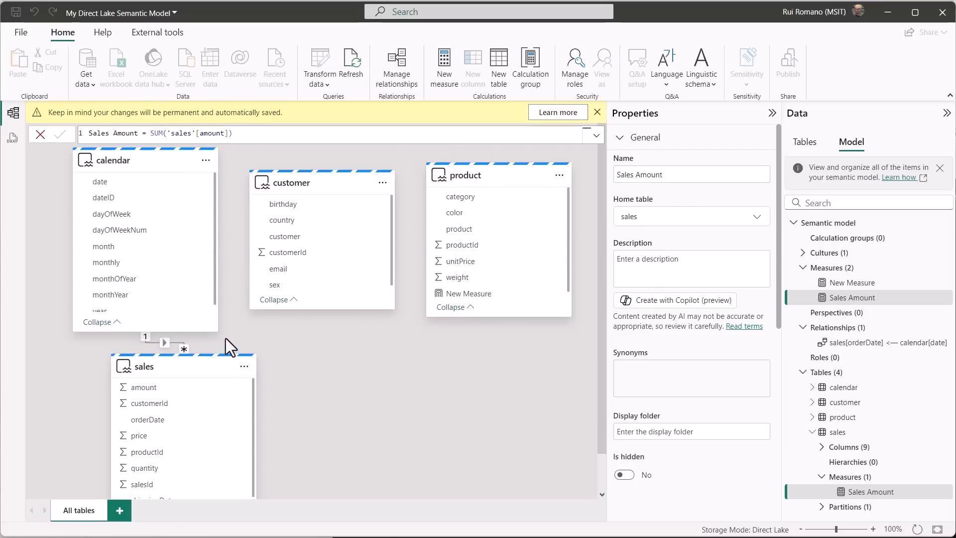
left_click(174, 40)
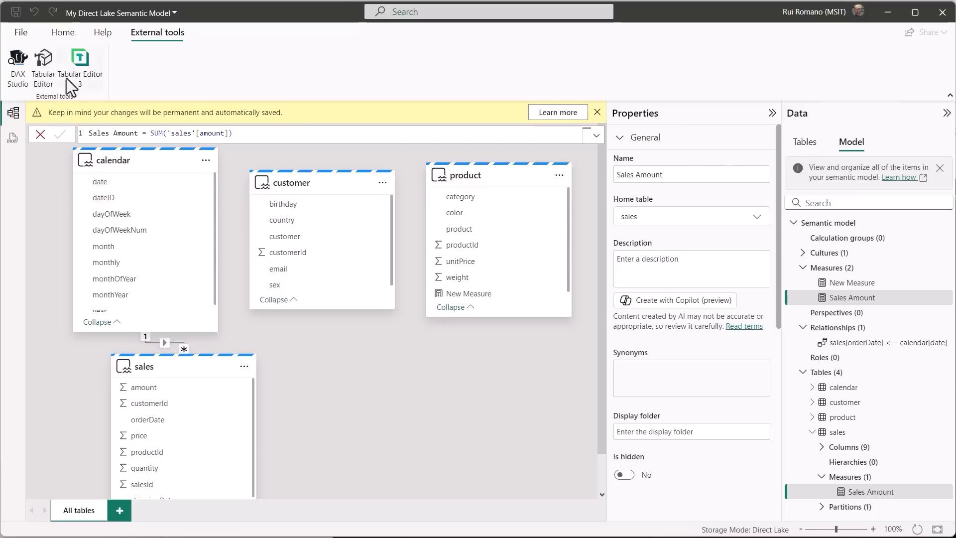
left_click(62, 32)
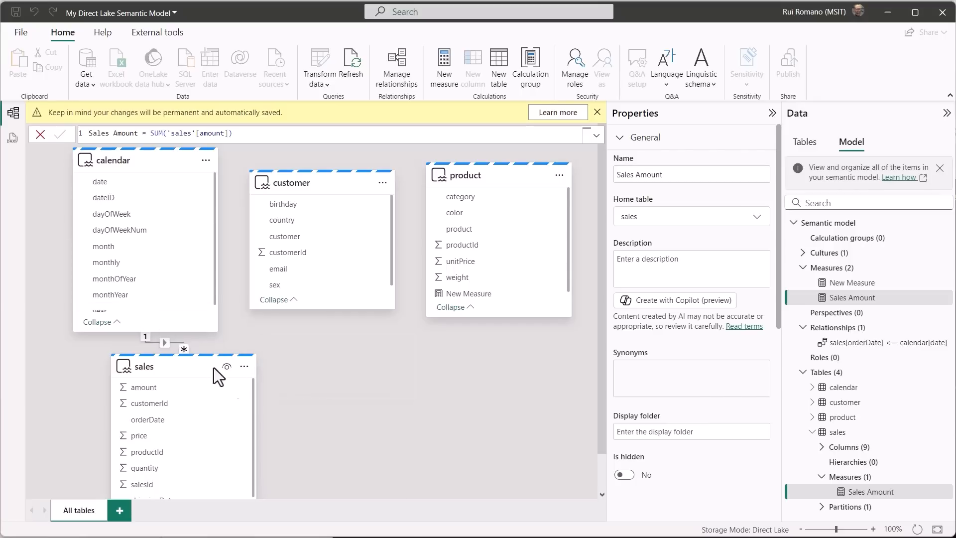
Evaluate Sales Amount via a DAX quick query, then follow the remote model link to the service
left_click(14, 149)
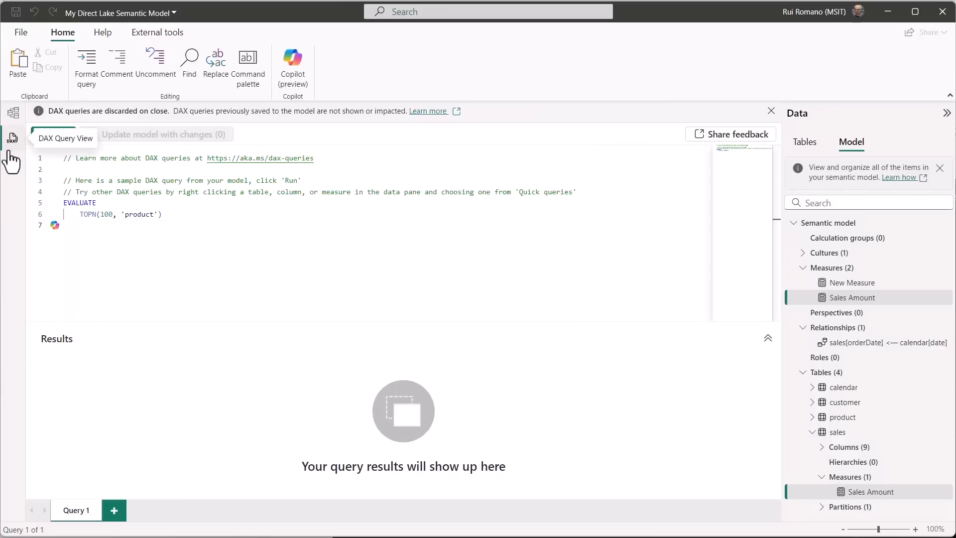
right_click(875, 492)
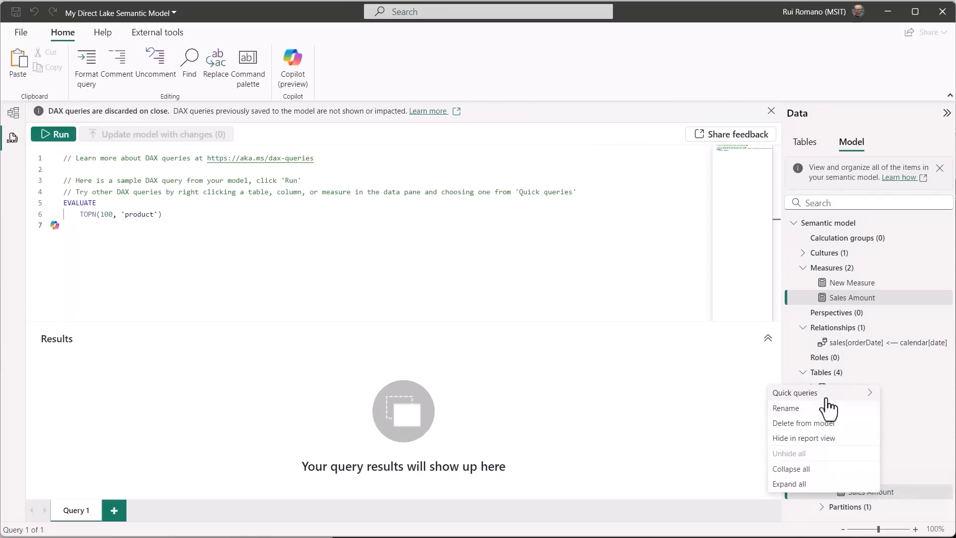
mouse_move(827, 396)
left_click(724, 394)
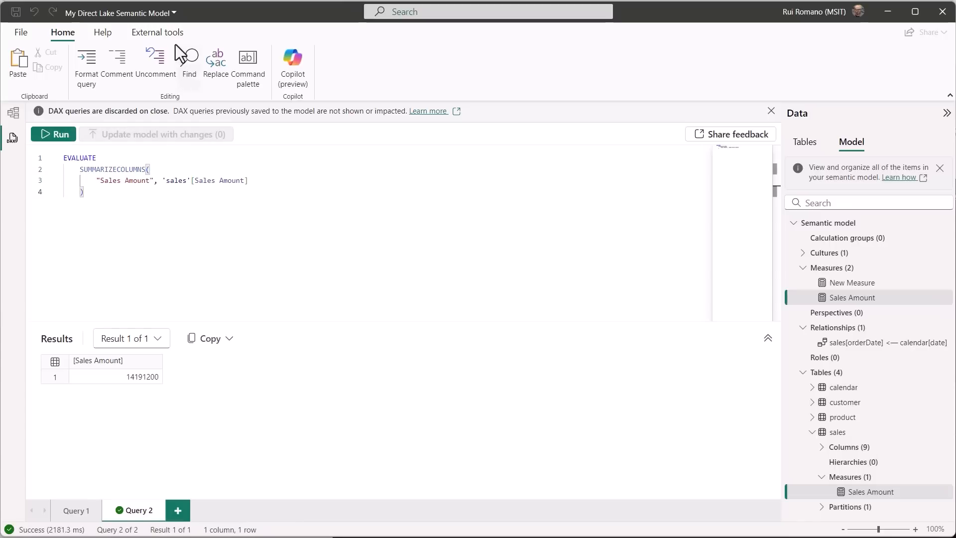
left_click(172, 15)
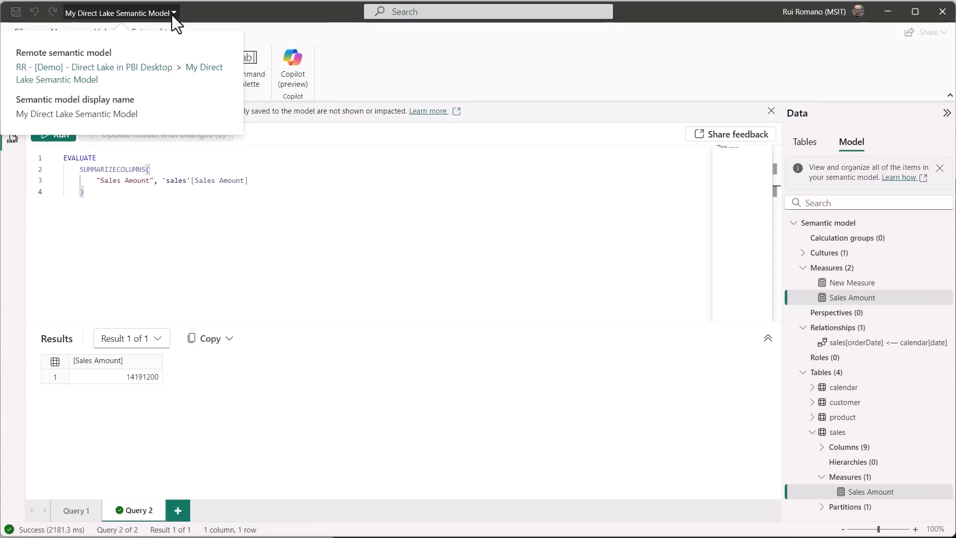
left_click(90, 82)
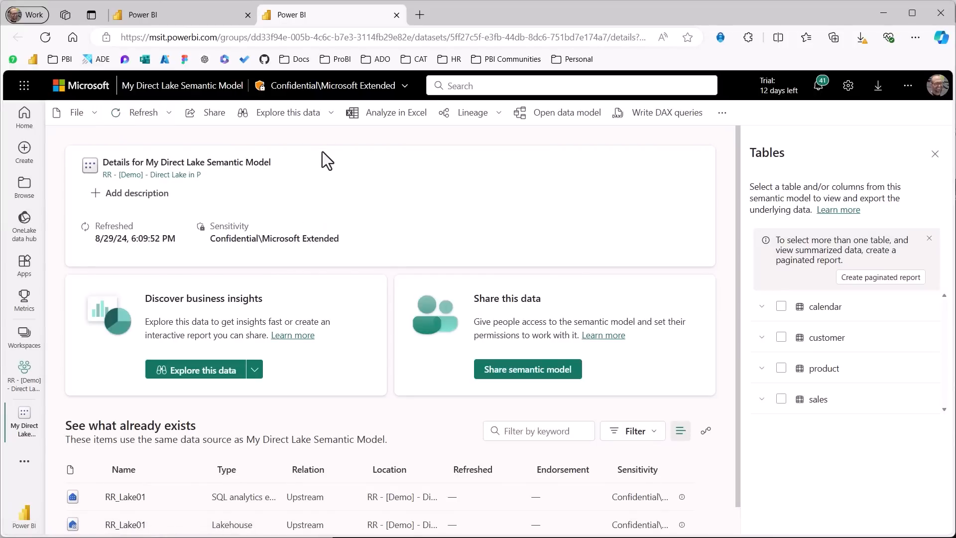
Chart Sales Amount by calendar year in Explore, then close it without saving
left_click(314, 121)
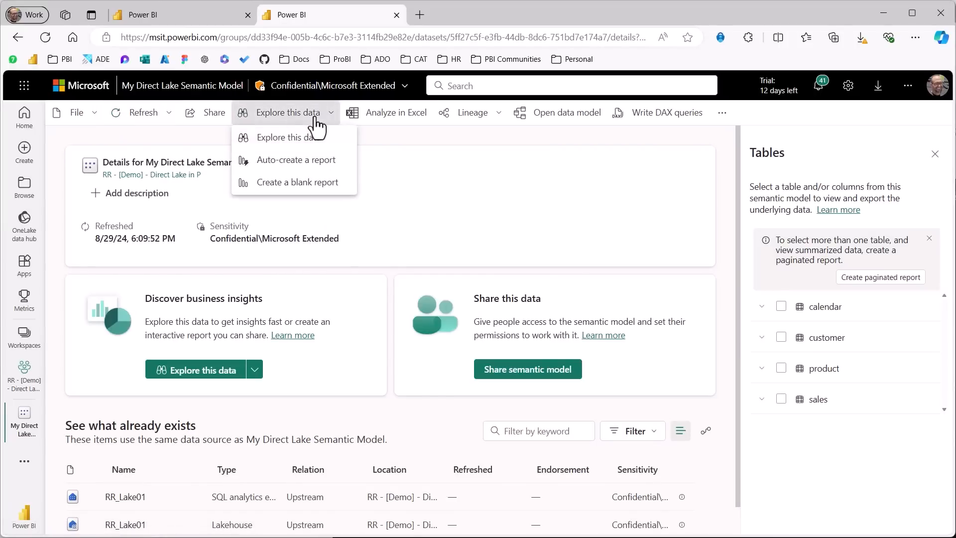
left_click(309, 140)
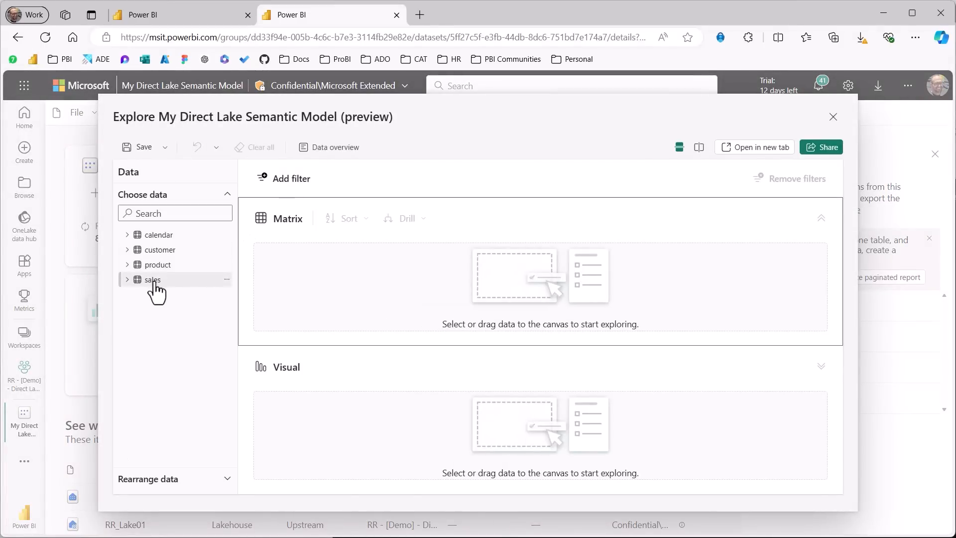
left_click(128, 282)
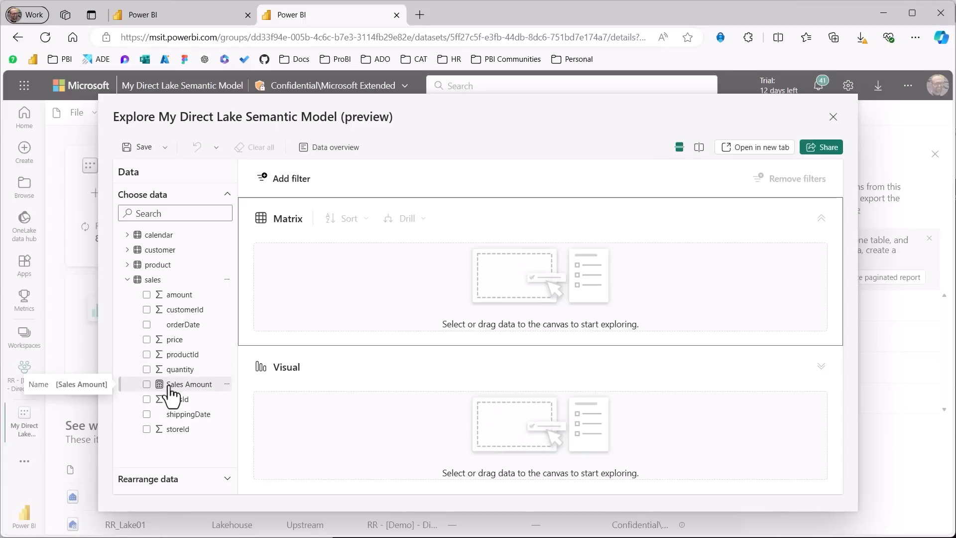
left_click_drag(169, 391, 358, 437)
scroll(196, 256, "up", 5)
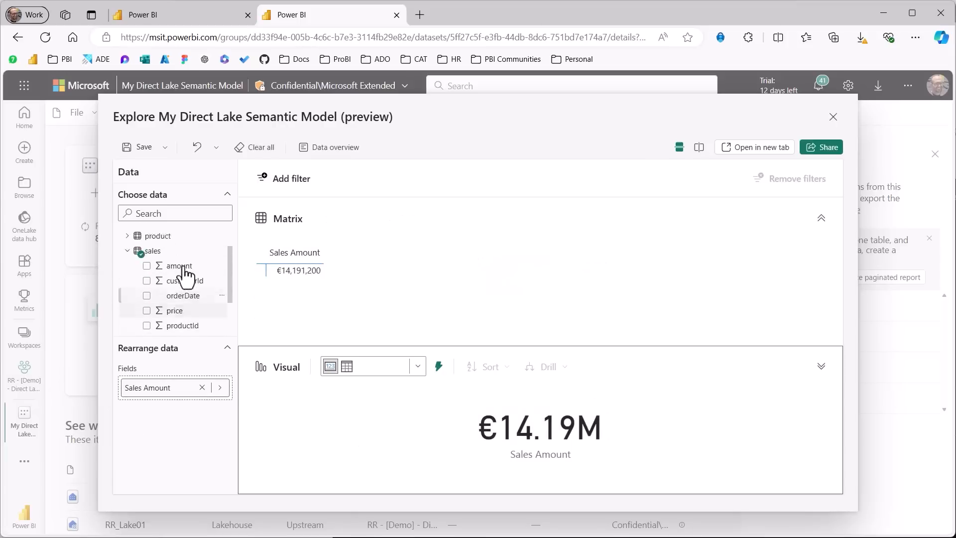
left_click(128, 234)
scroll(169, 289, "down", 5)
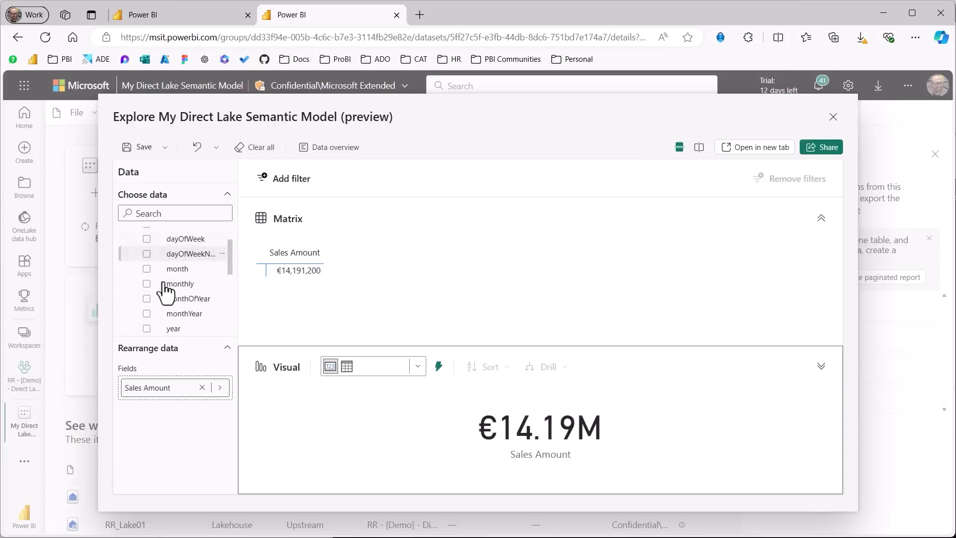
left_click_drag(177, 309, 343, 404)
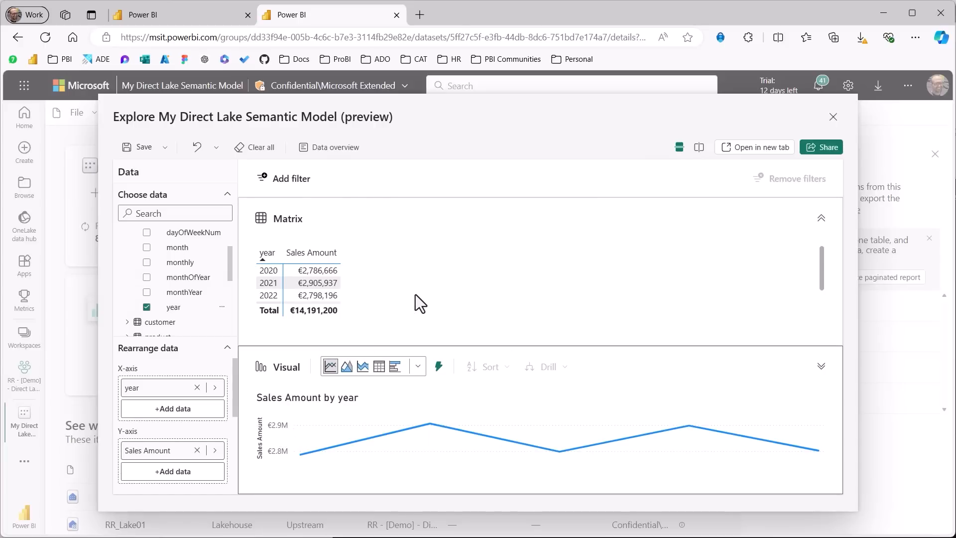
left_click(834, 116)
left_click(546, 335)
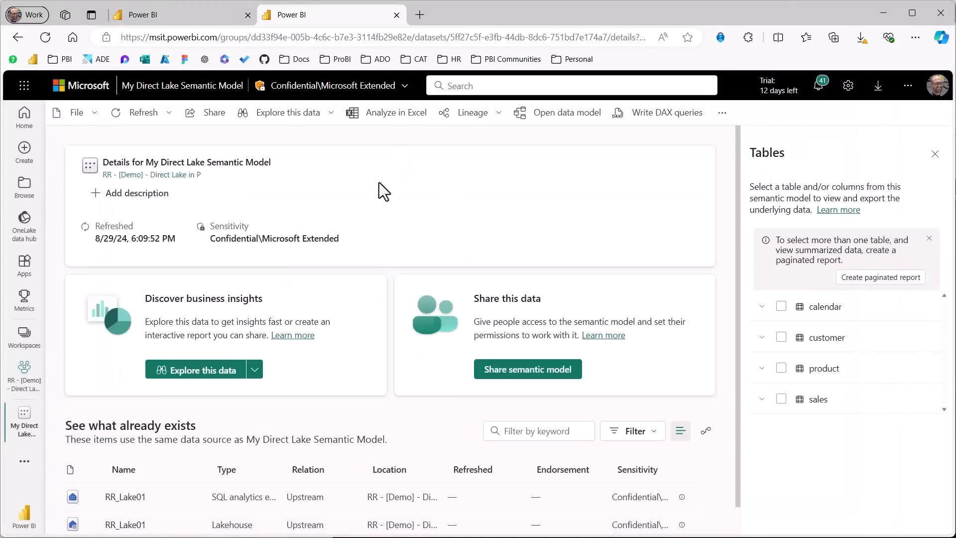
Open the data model from the semantic model details page
left_click(562, 119)
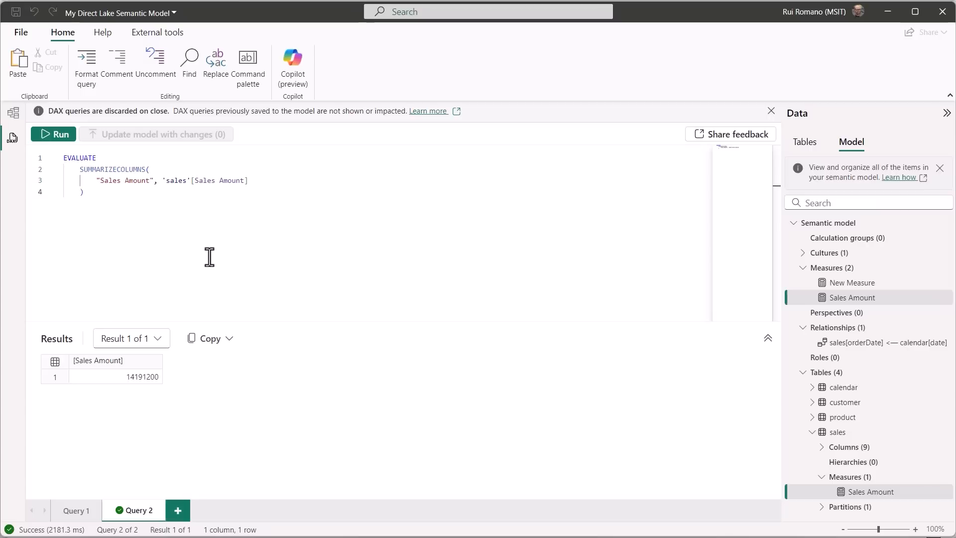
Export the model as a Power BI Project to the default location
left_click(23, 33)
left_click(60, 257)
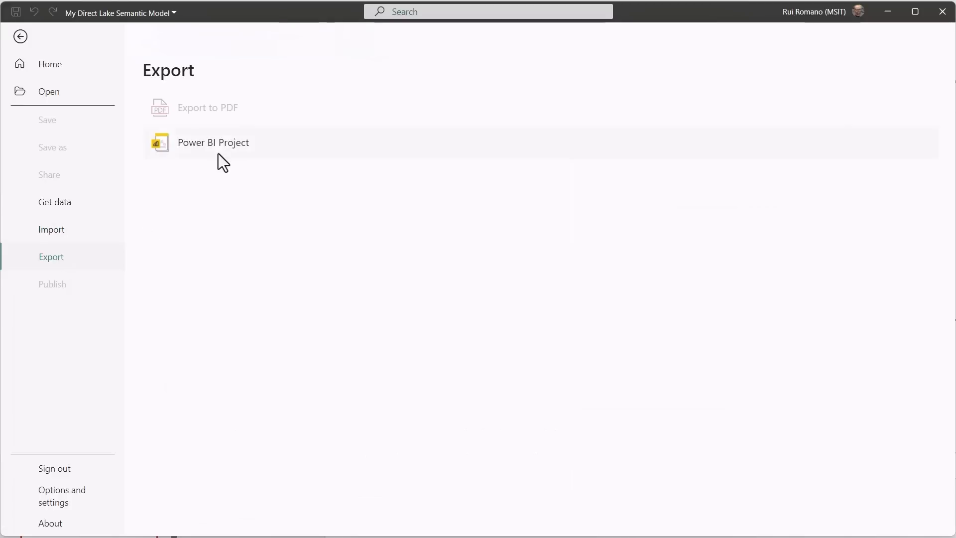
left_click(222, 149)
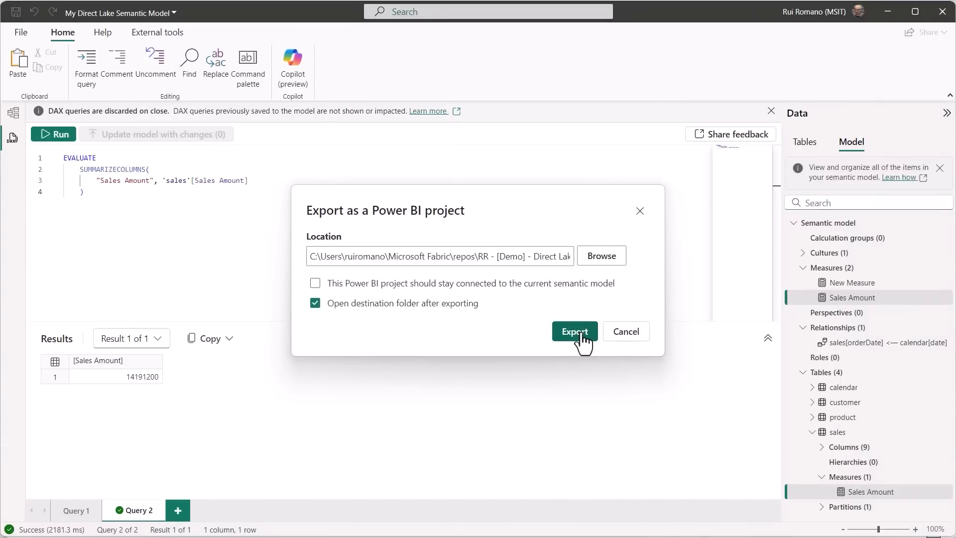
left_click(582, 334)
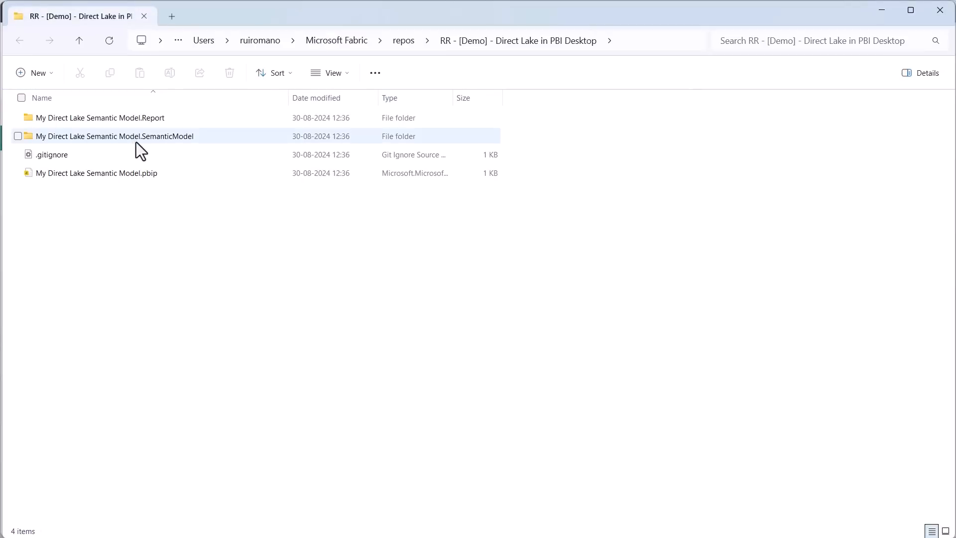
Open My Direct Lake Semantic Model.pbip from the export folder in Power BI Desktop
left_click(119, 174)
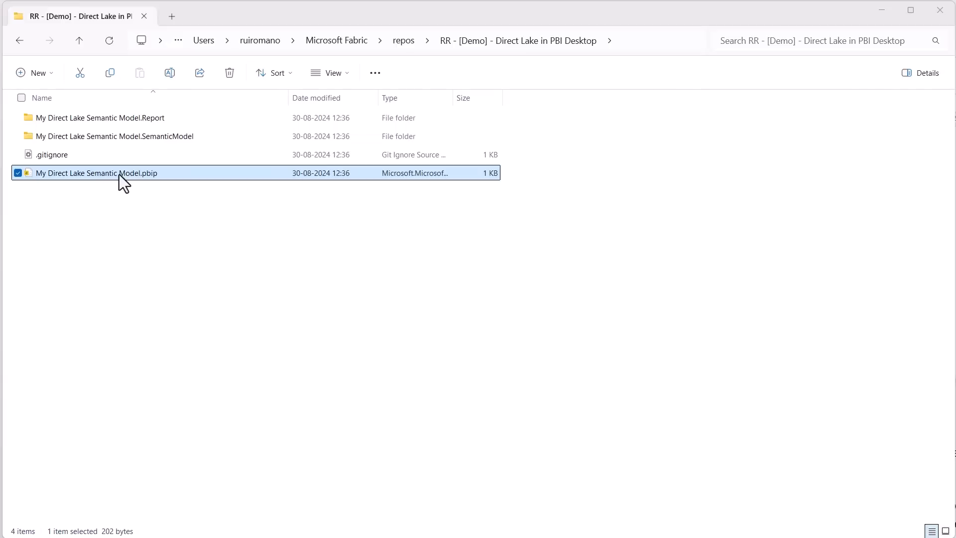
double_click(119, 174)
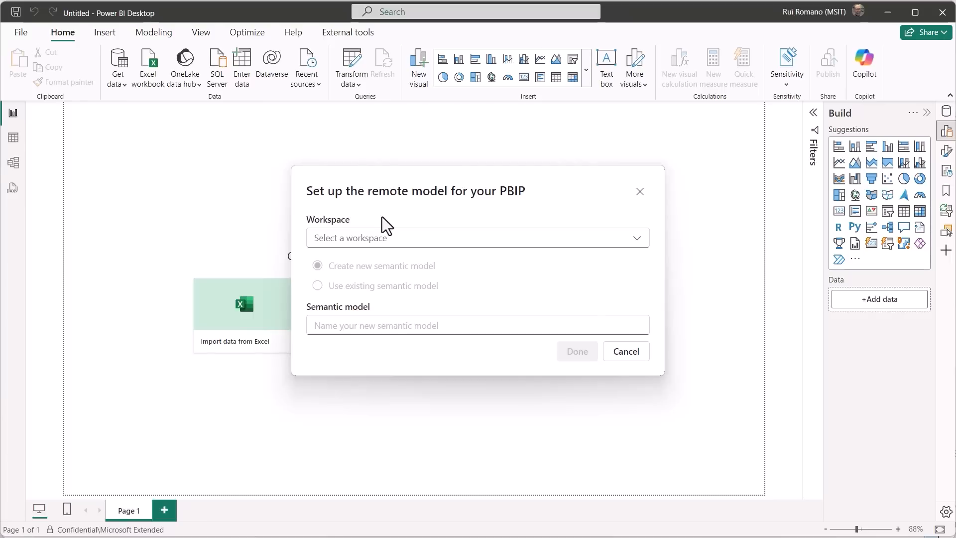
Create remote semantic model RR DL Model 01 in the Direct Lake in PBI Desktop demo workspace
left_click(369, 239)
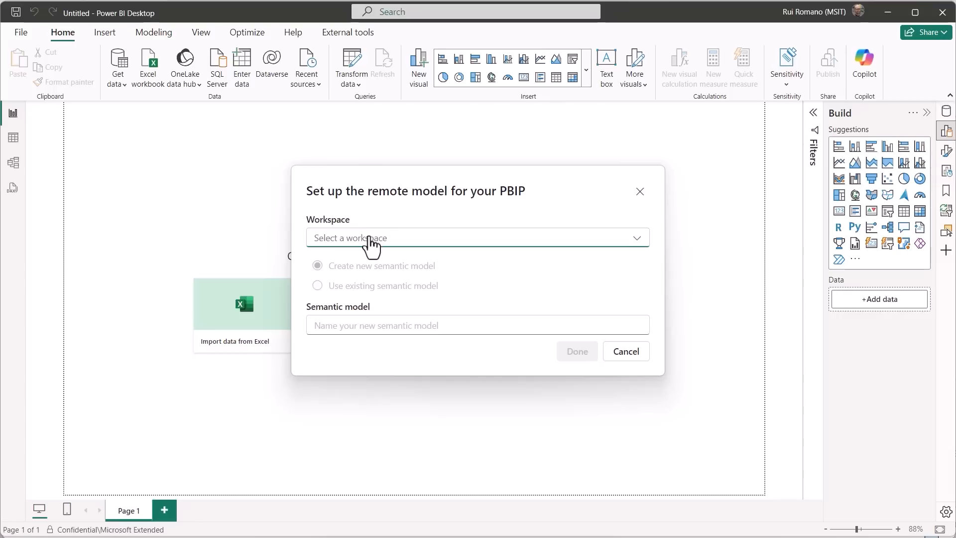
type("direct")
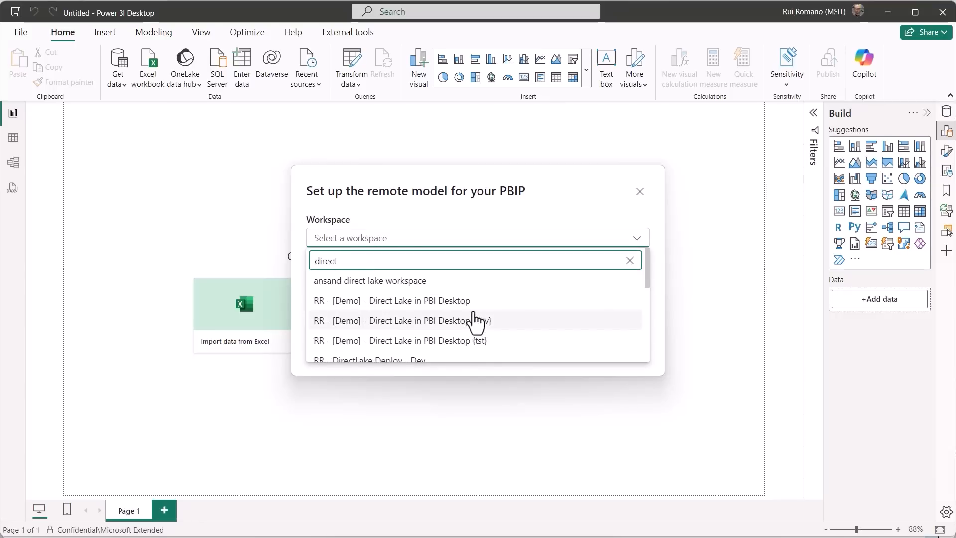
left_click(473, 301)
left_click(402, 324)
type("RR ")
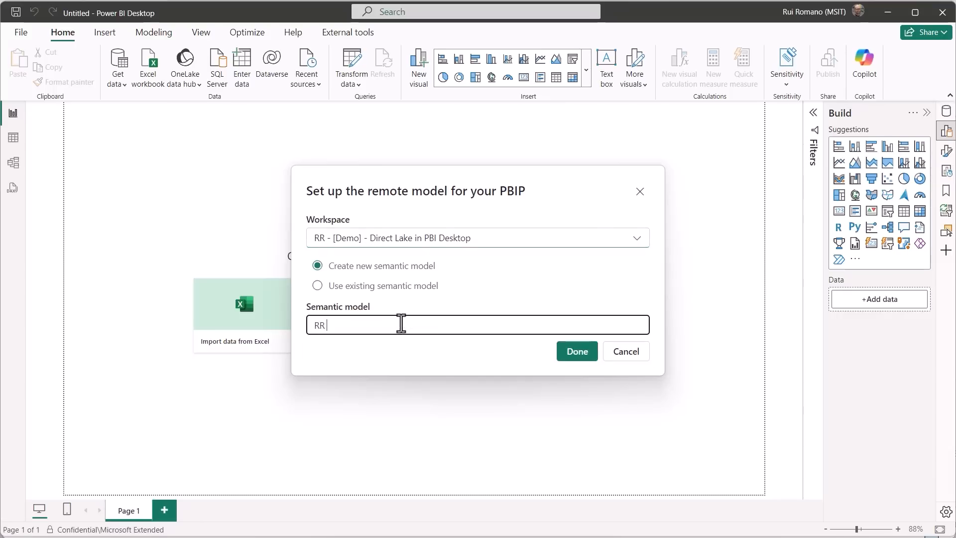
type("DL Model 01")
left_click(575, 353)
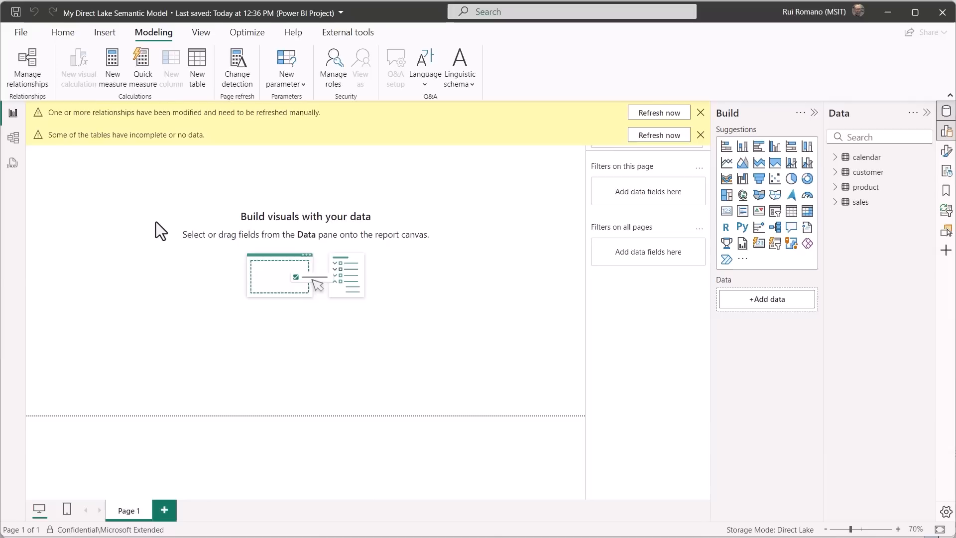
Save the project and look through the kinds of new parameter available
left_click(19, 13)
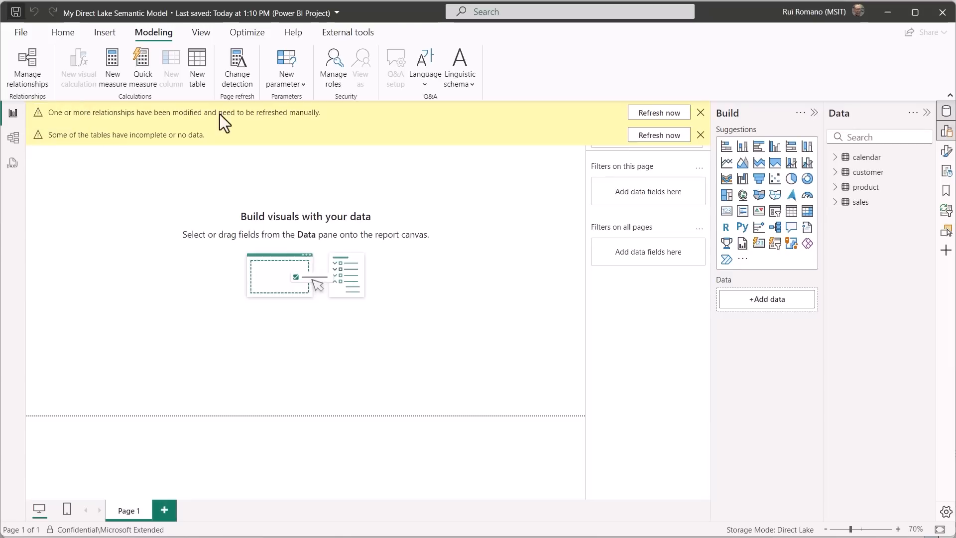
left_click(285, 85)
left_click(282, 127)
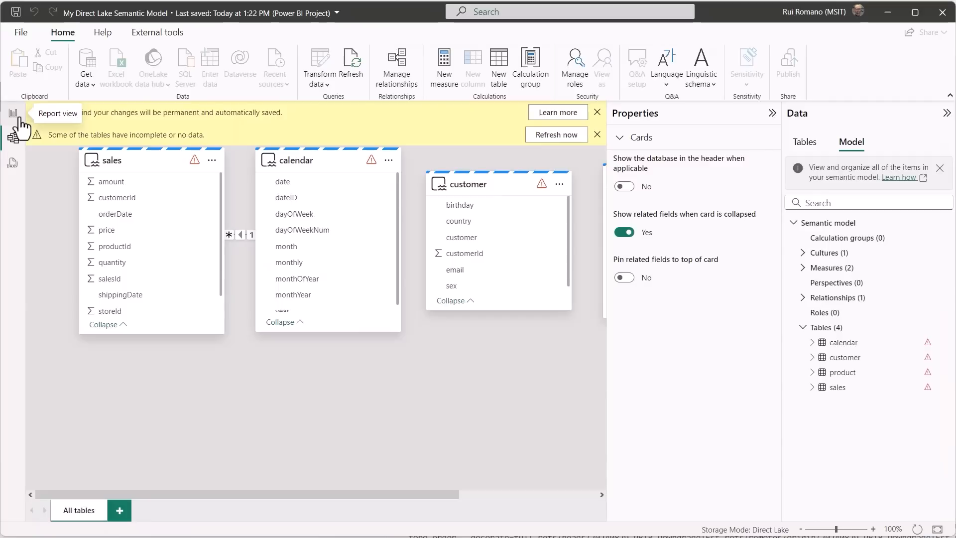
In Model view, give the customer table the description 'description'
left_click(14, 117)
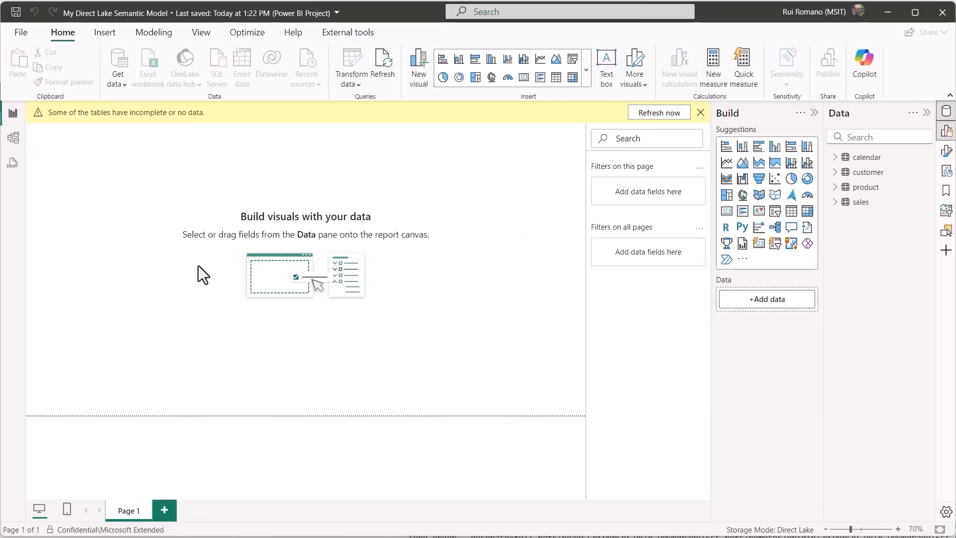
left_click(14, 138)
left_click(827, 357)
left_click(700, 212)
type("description")
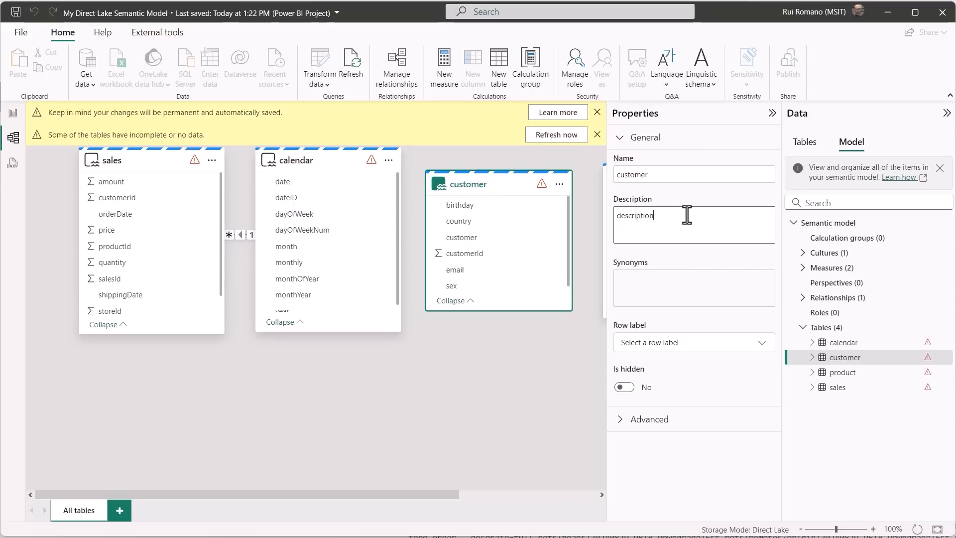
left_click(583, 352)
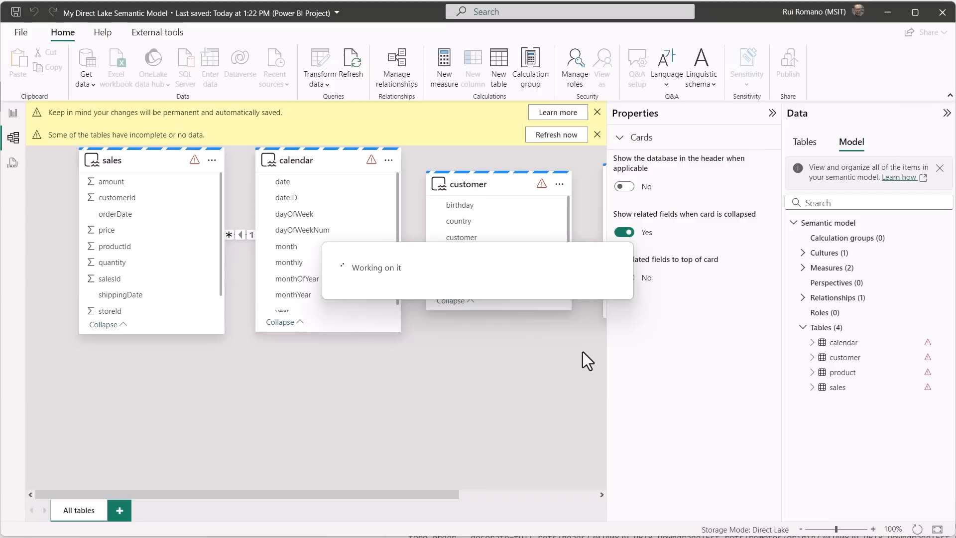
Save the project, then open the customer.tmdl diff showing the new '/// description' line
left_click(16, 12)
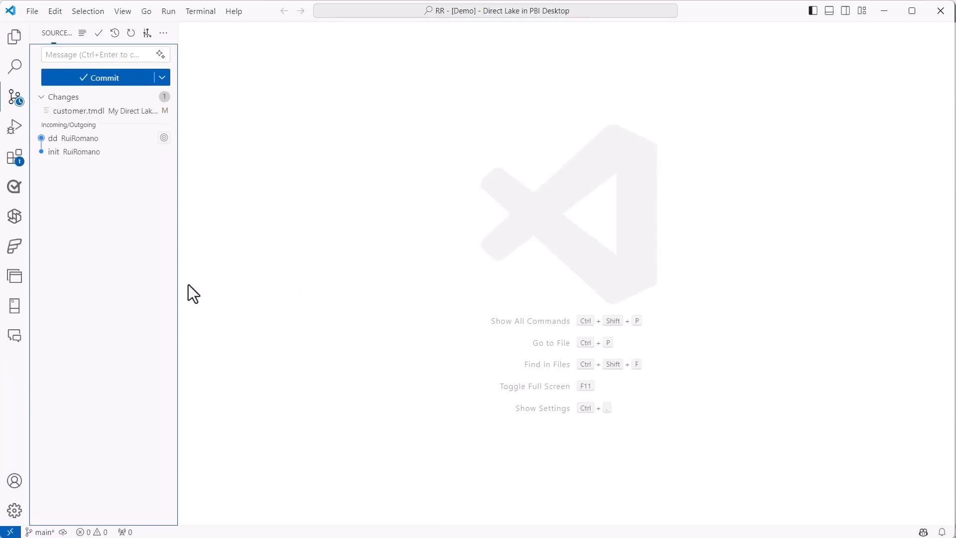
left_click(102, 113)
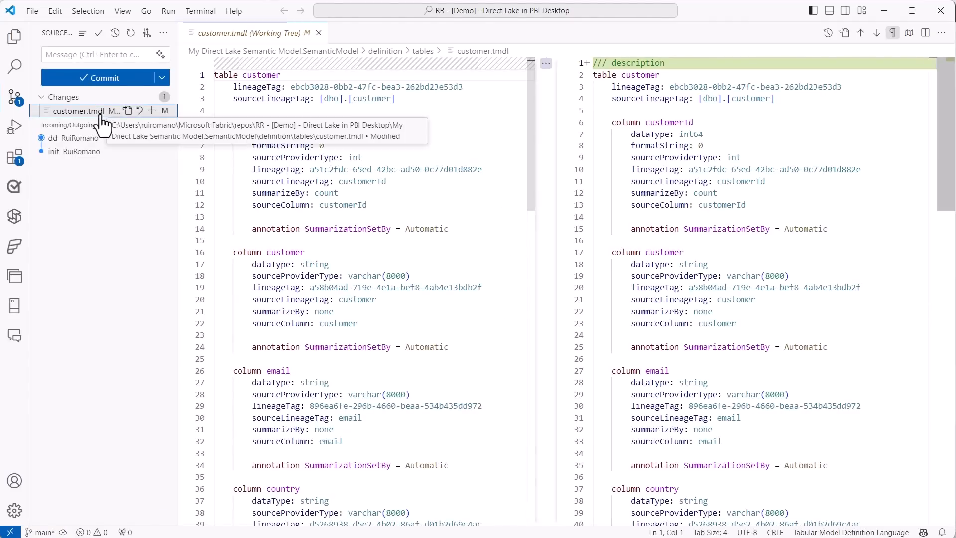
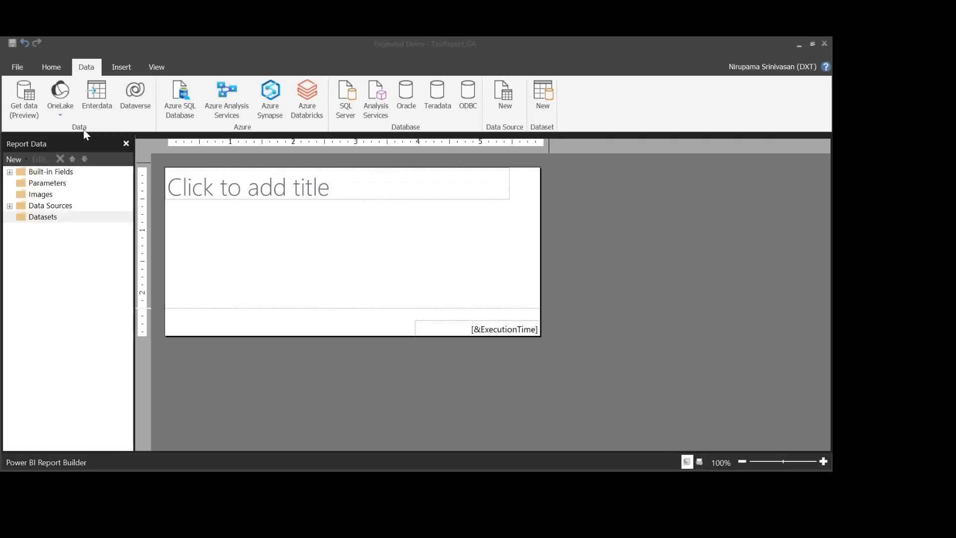
Start a new Get data import and pick Snowflake from a search for 'snow'
left_click(85, 64)
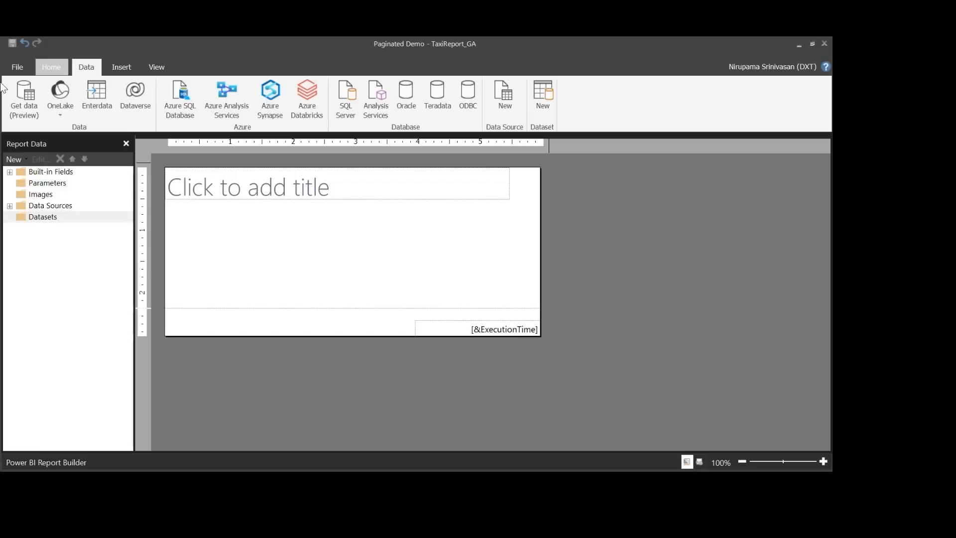
left_click(26, 102)
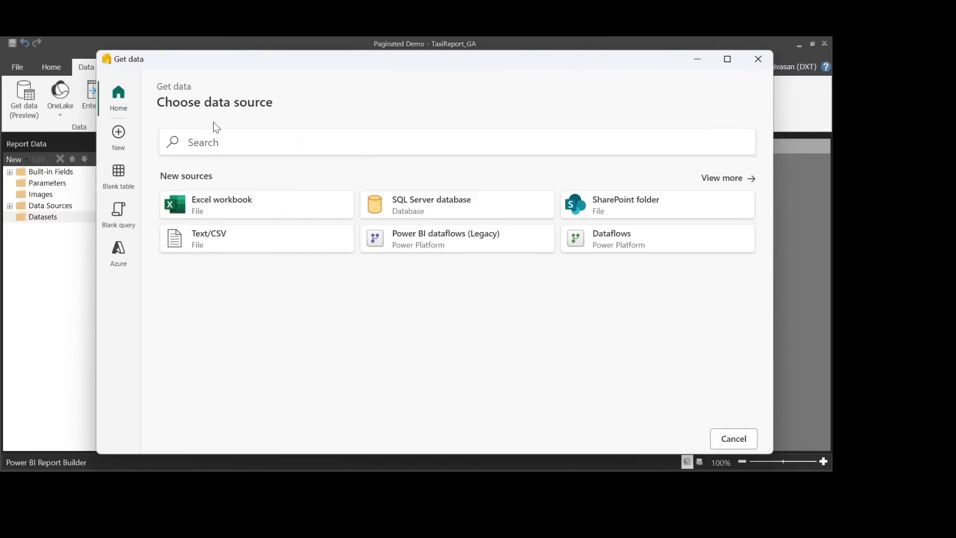
left_click(221, 142)
type("snow")
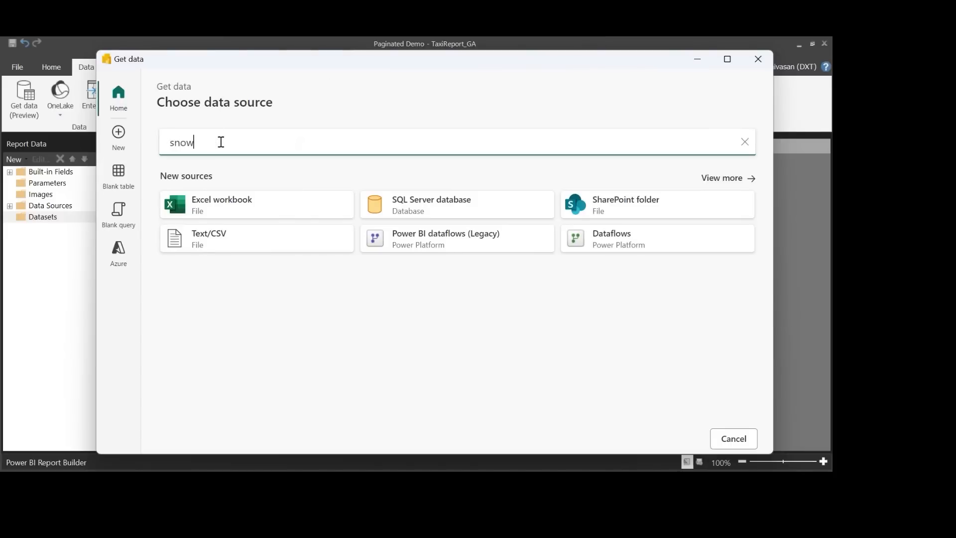
left_click(224, 208)
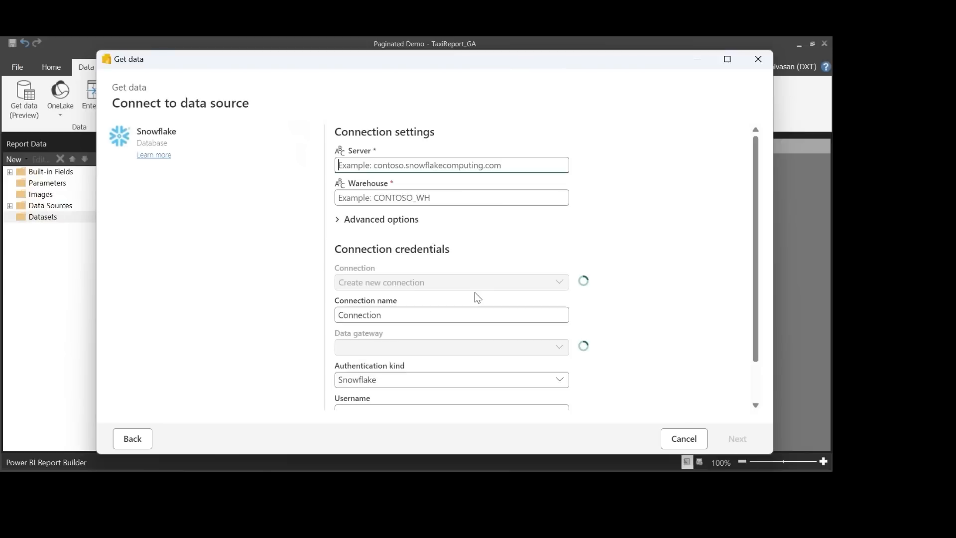
Enter the Snowflake server and DEMO_WH warehouse, choose the second saved connection, and connect
type("powerbi.snowflakecomputing.com")
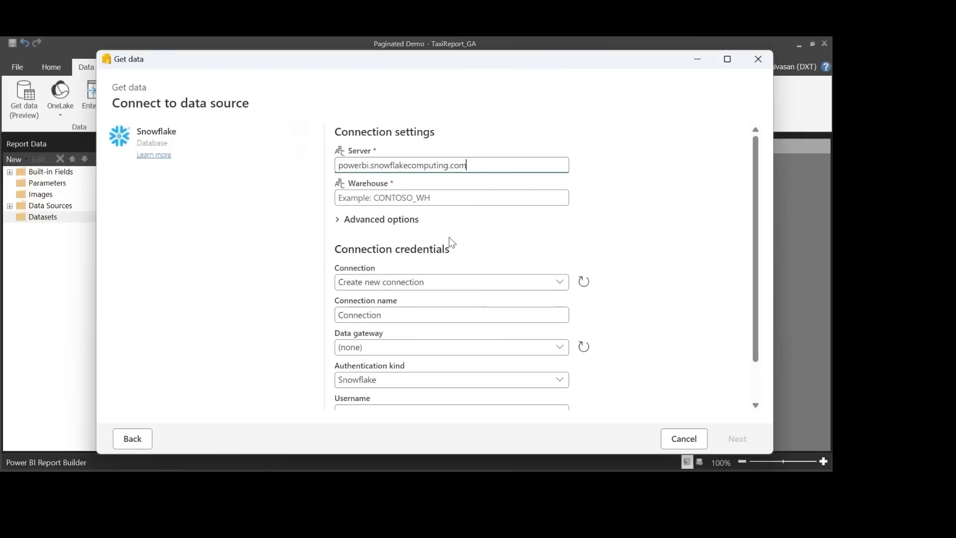
left_click(375, 196)
type("DEMO_WH")
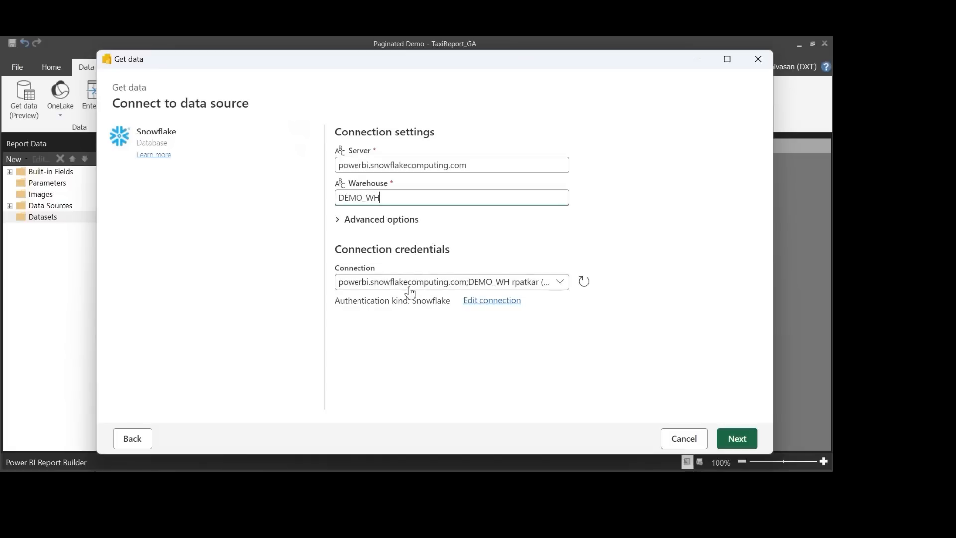
left_click(458, 282)
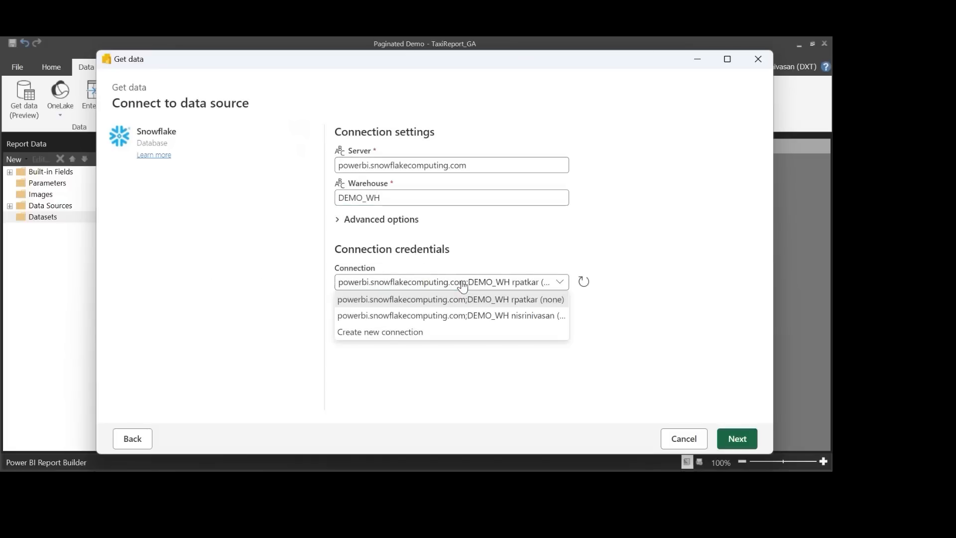
left_click(463, 315)
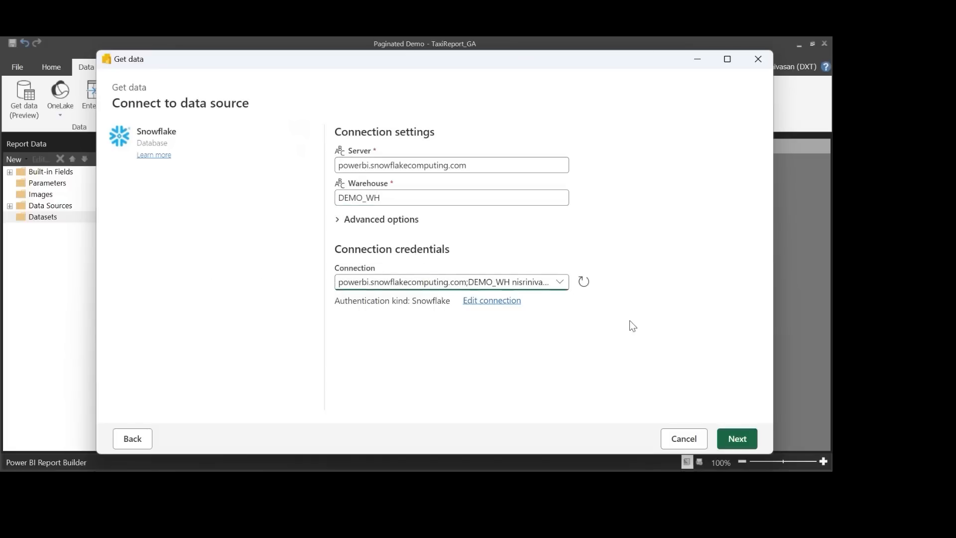
left_click(589, 330)
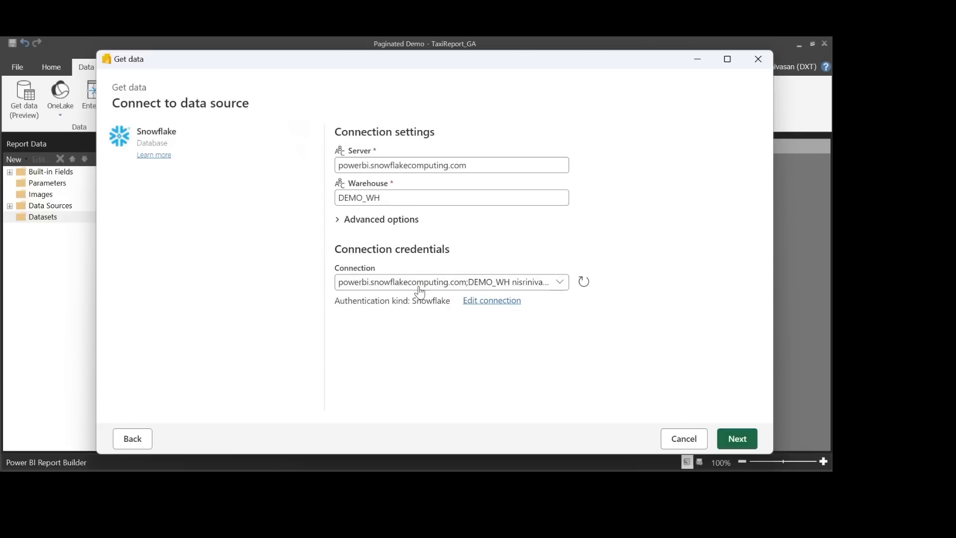
left_click(738, 439)
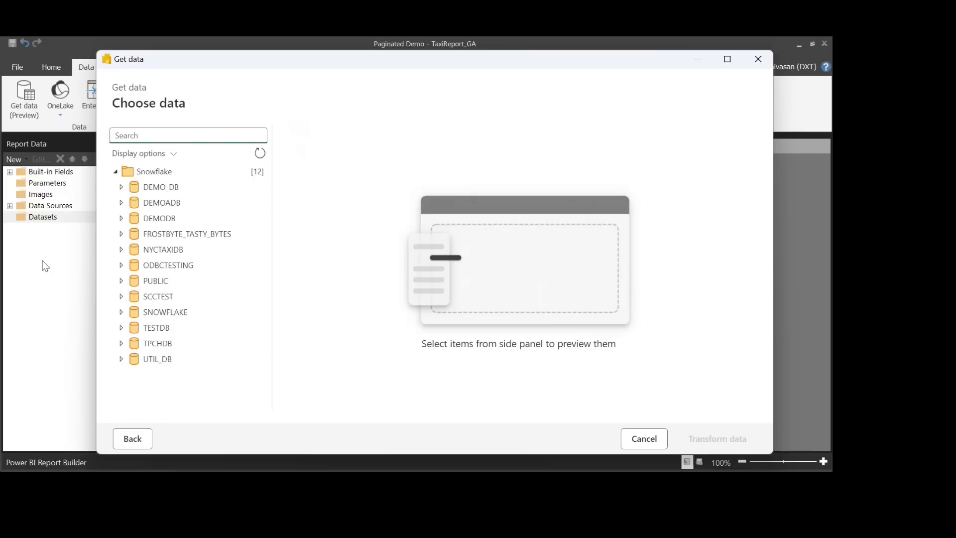
Under NYCTAXIDB > PUBLIC, select NYCTAXIDATA and NYXTAXIGREEN and load them for transformation
left_click(122, 250)
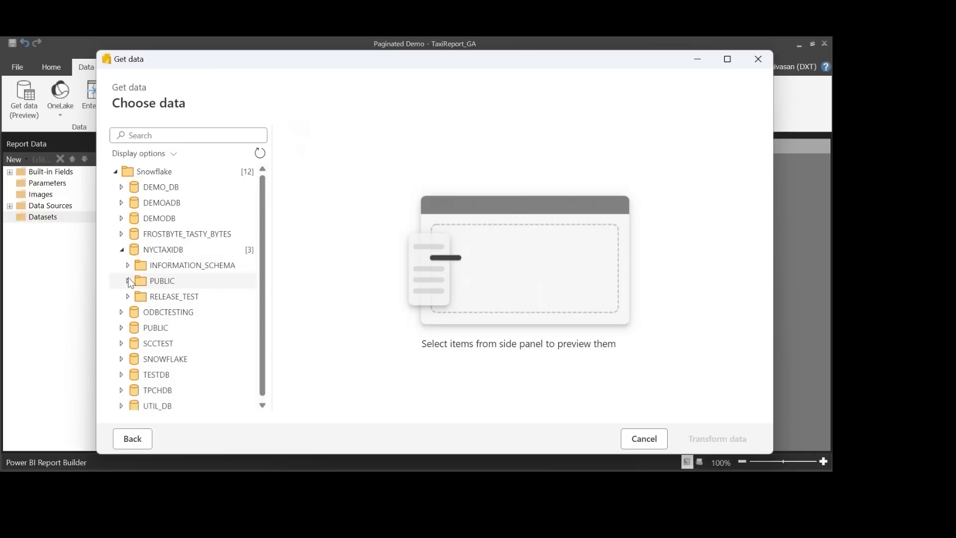
left_click(128, 281)
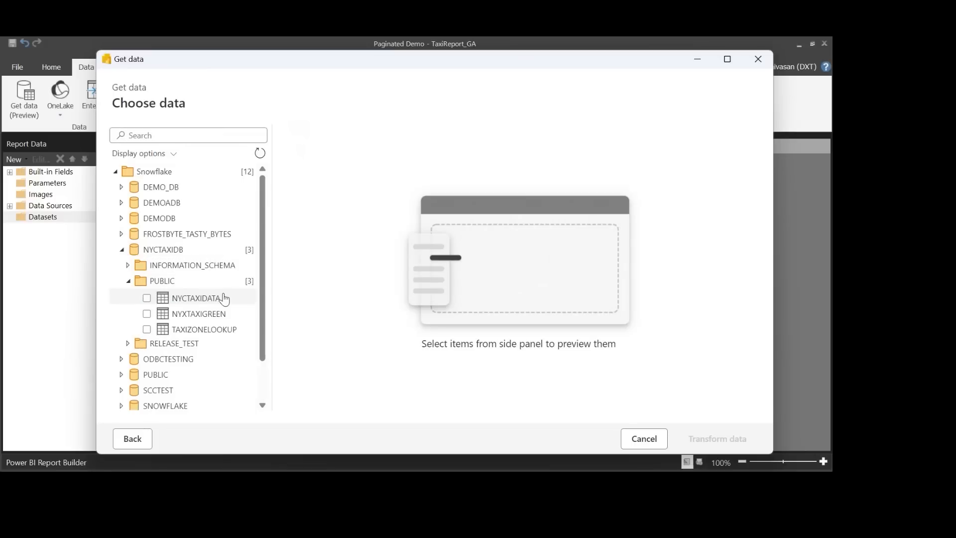
left_click(147, 298)
left_click(146, 313)
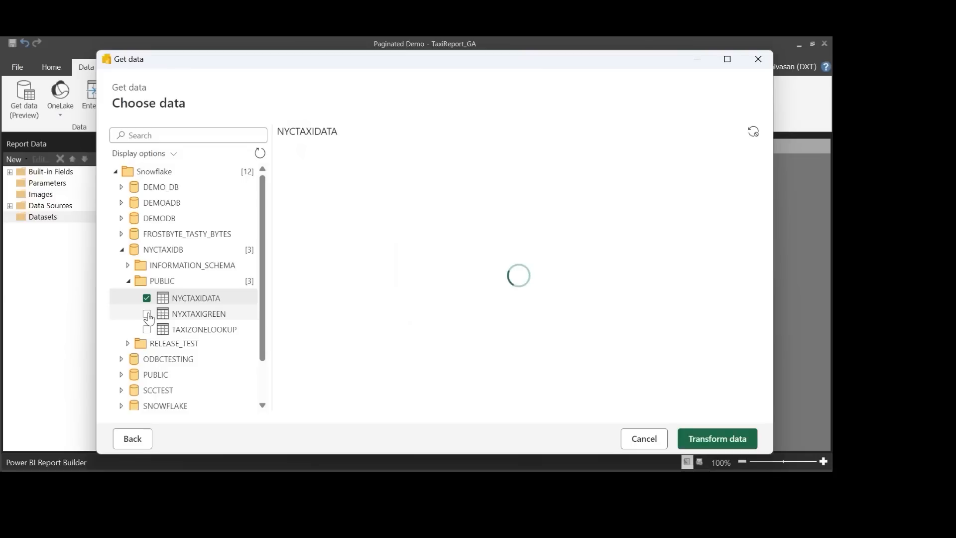
left_click(709, 440)
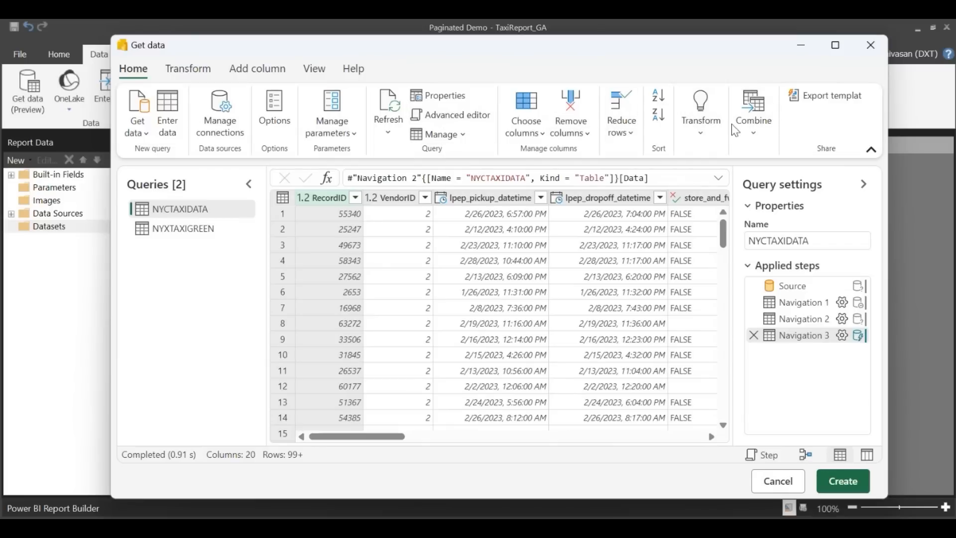
Merge NYCTAXIDATA with NYXTAXIGREEN as a new query, matching on PULocationID in both tables
left_click(757, 134)
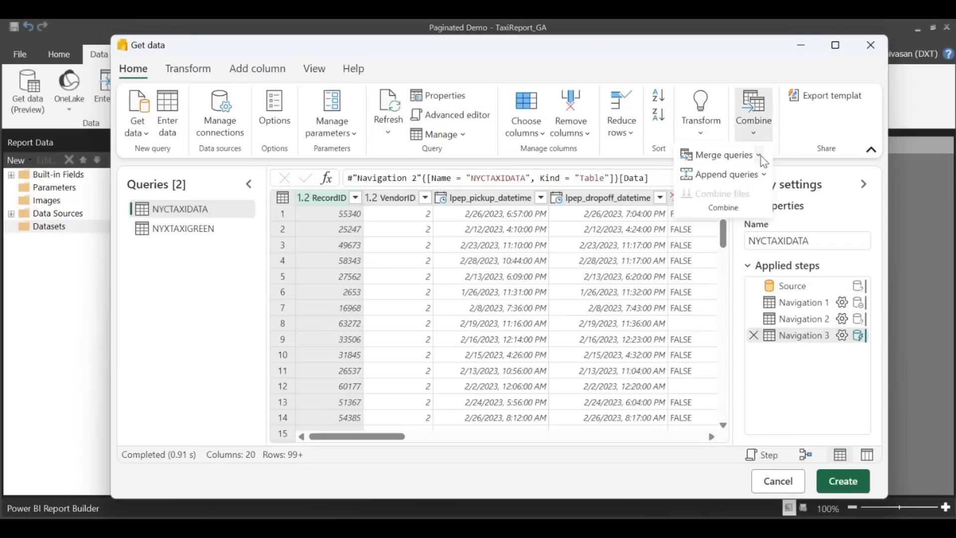
left_click(759, 155)
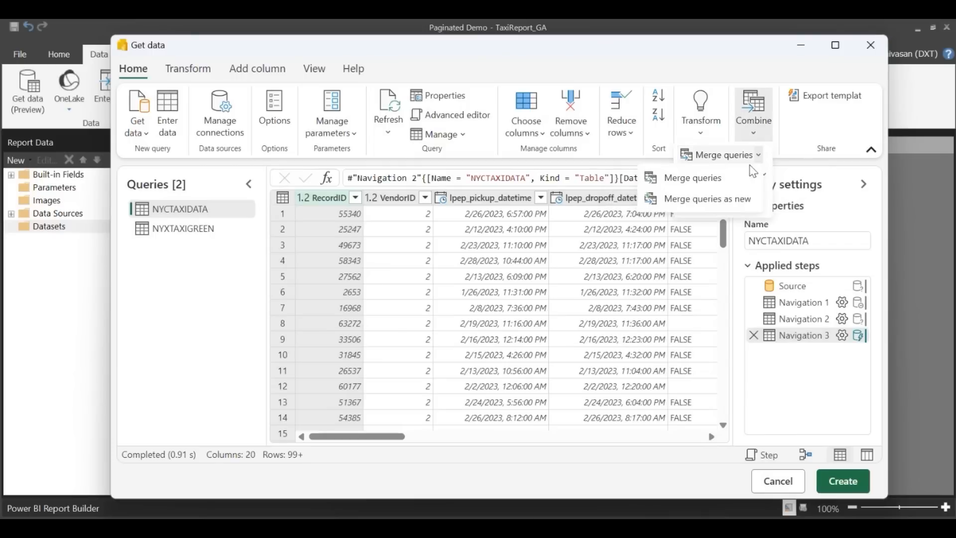
left_click(735, 196)
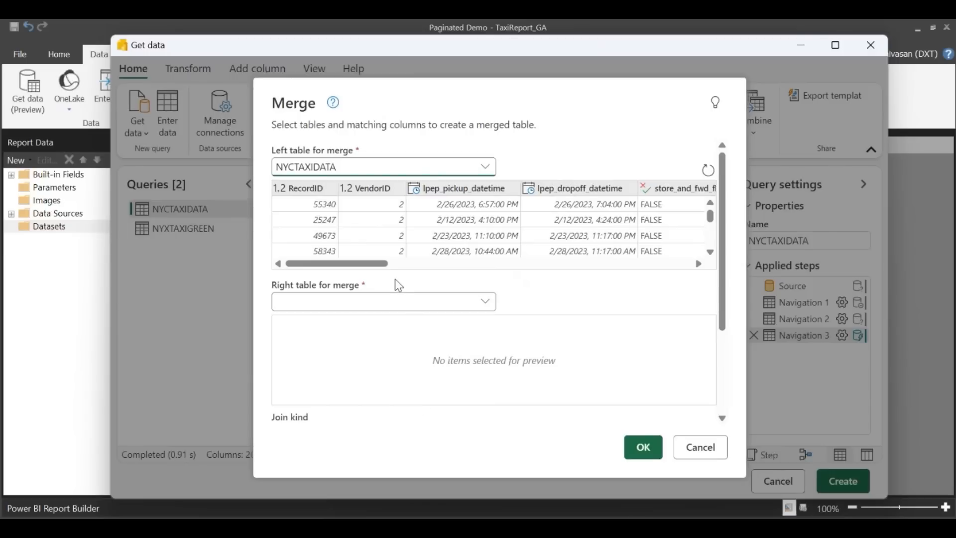
left_click(400, 309)
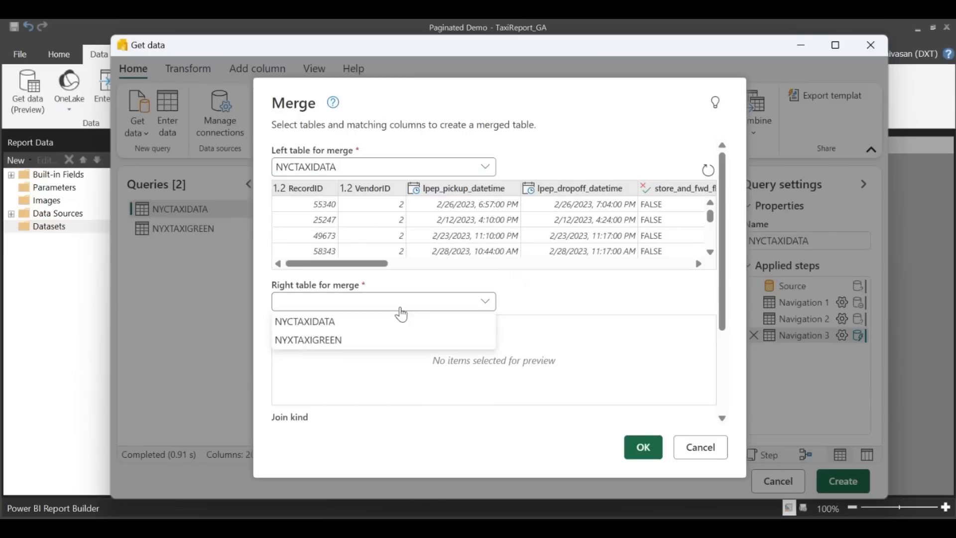
left_click(381, 338)
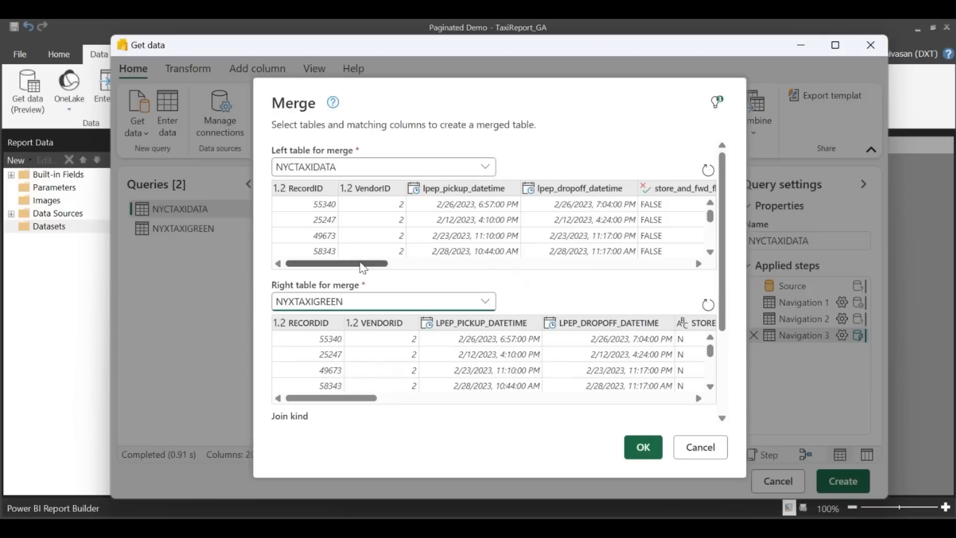
left_click_drag(363, 265, 451, 269)
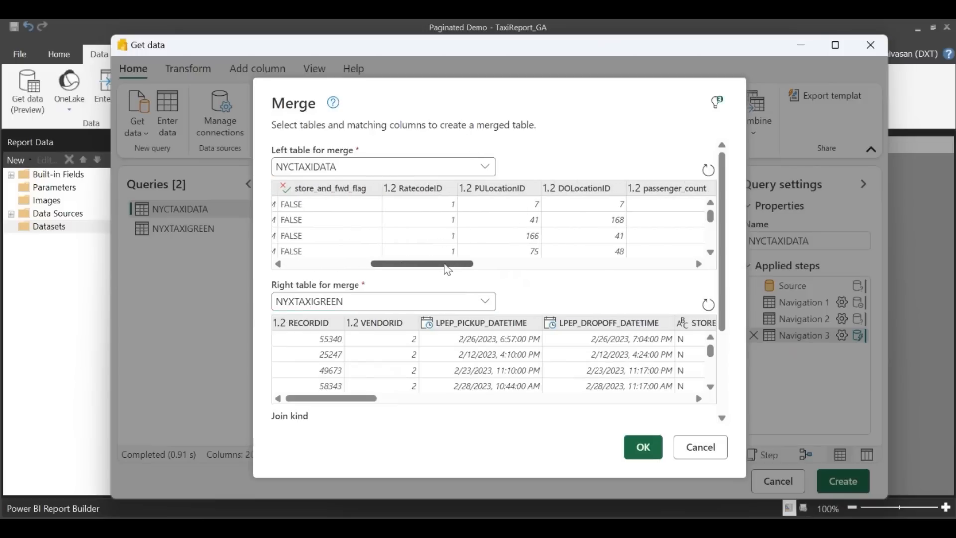
left_click_drag(372, 399, 486, 400)
left_click(369, 330)
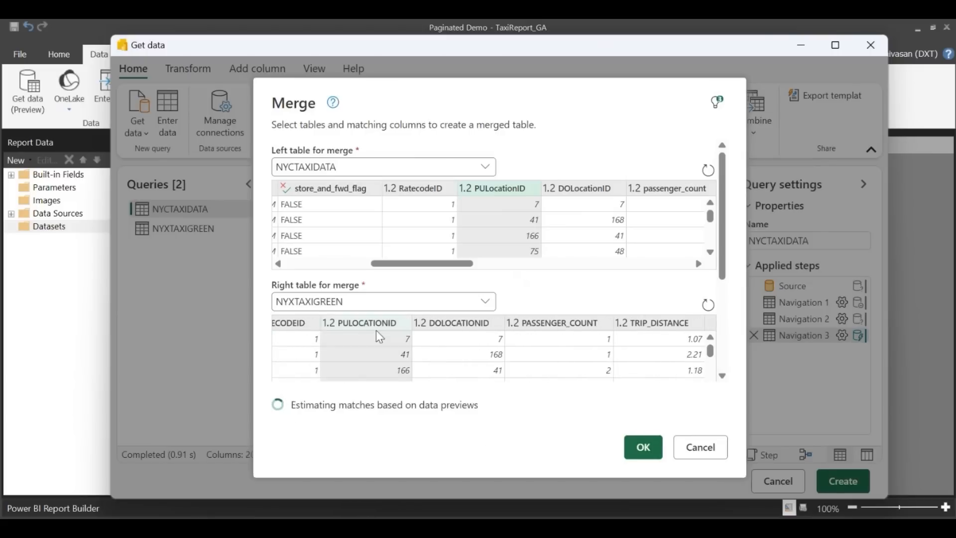
left_click(642, 447)
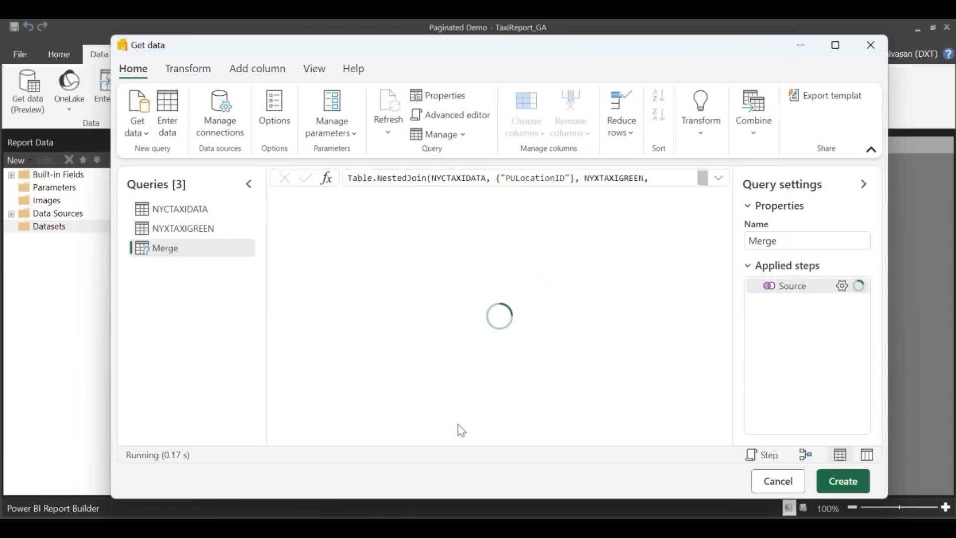
left_click_drag(393, 438, 726, 453)
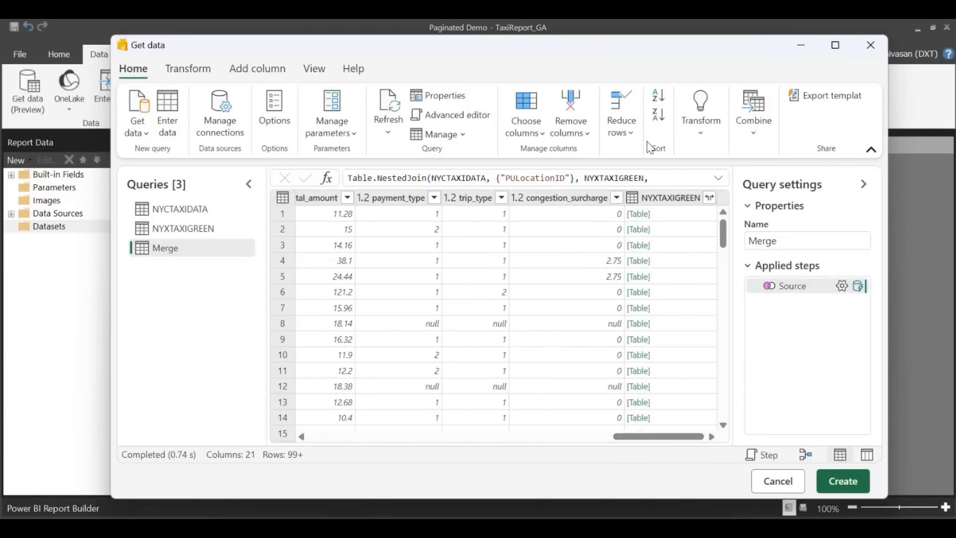
Expand NYXTAXIGREEN to just PULOCATIONID, DOLOCATIONID, FARE_AMOUNT, TIP_AMOUNT and TOTAL_AMOUNT
left_click(709, 198)
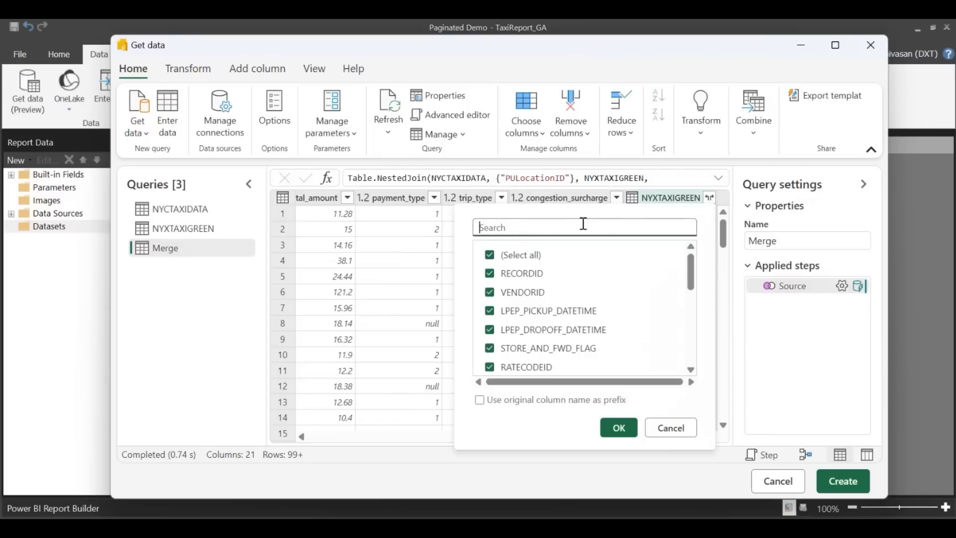
left_click(490, 255)
scroll(501, 311, "down", 3)
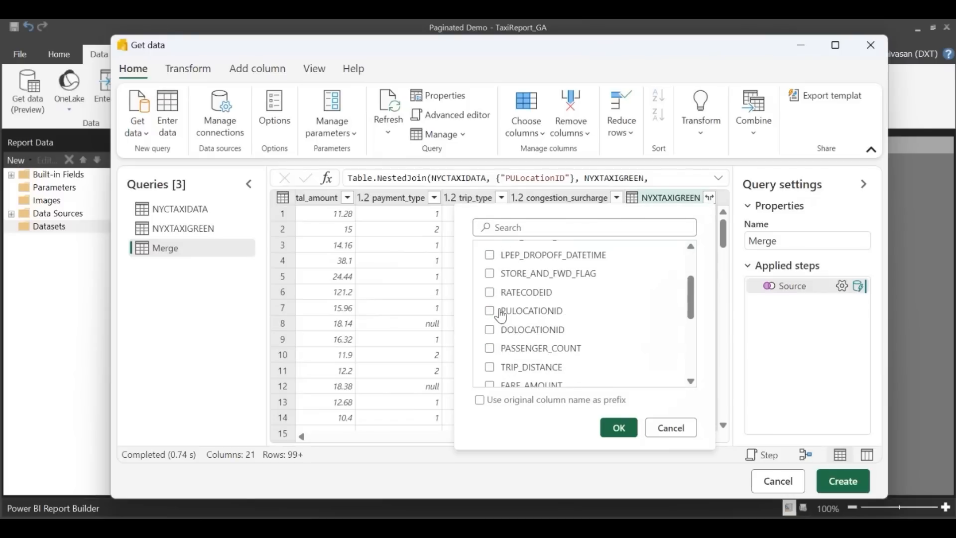
left_click(489, 311)
left_click(490, 330)
scroll(589, 341, "down", 2)
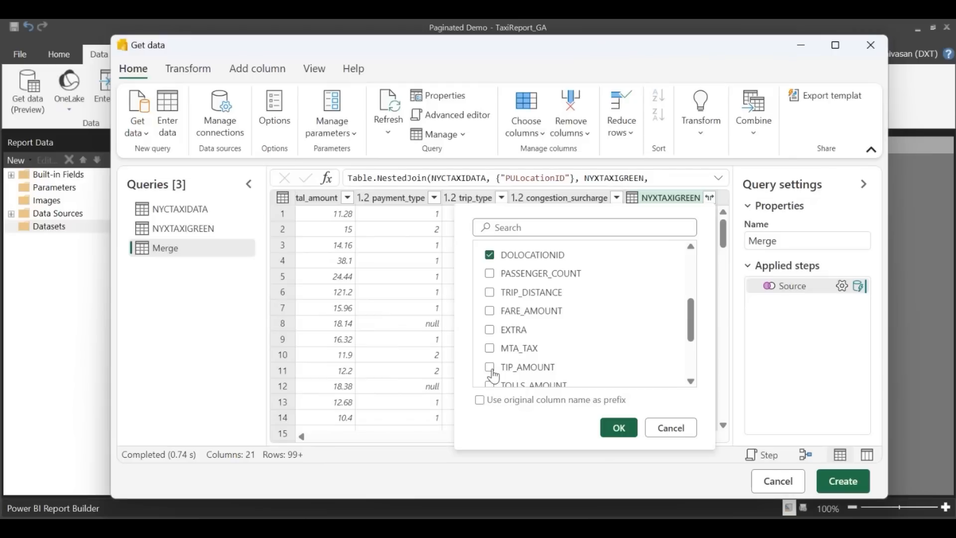
left_click(490, 313)
left_click(490, 367)
scroll(536, 362, "down", 2)
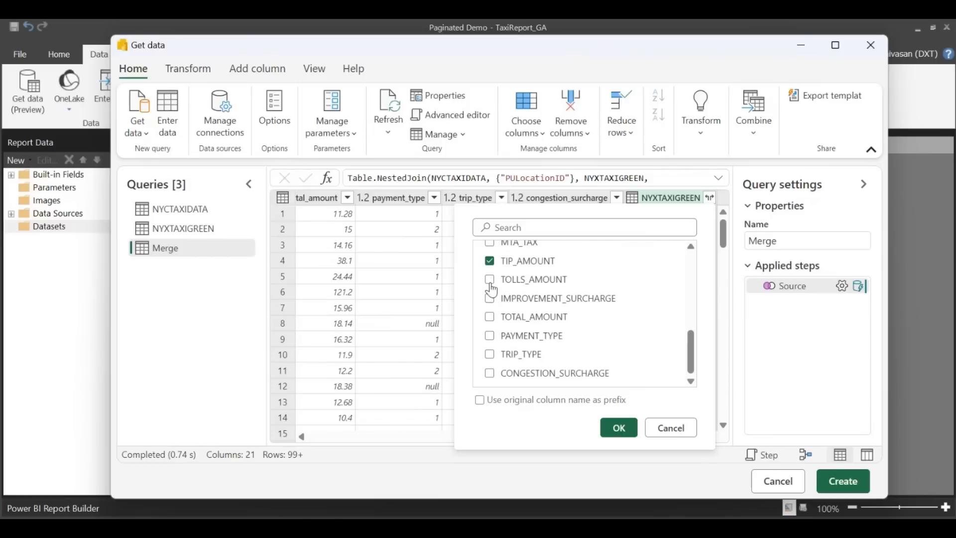
left_click(490, 317)
left_click(618, 427)
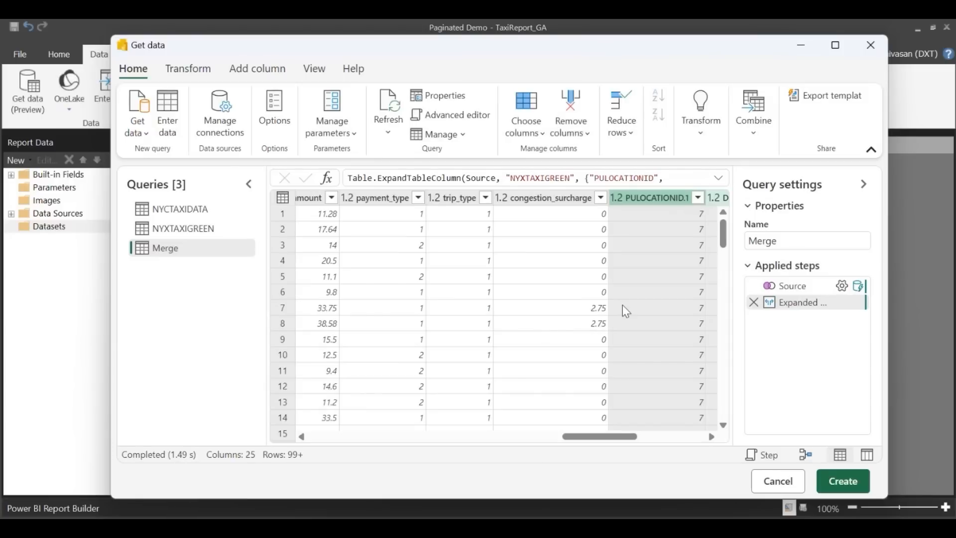
Create a Decimal number query parameter named PUID with current value 7
left_click(352, 135)
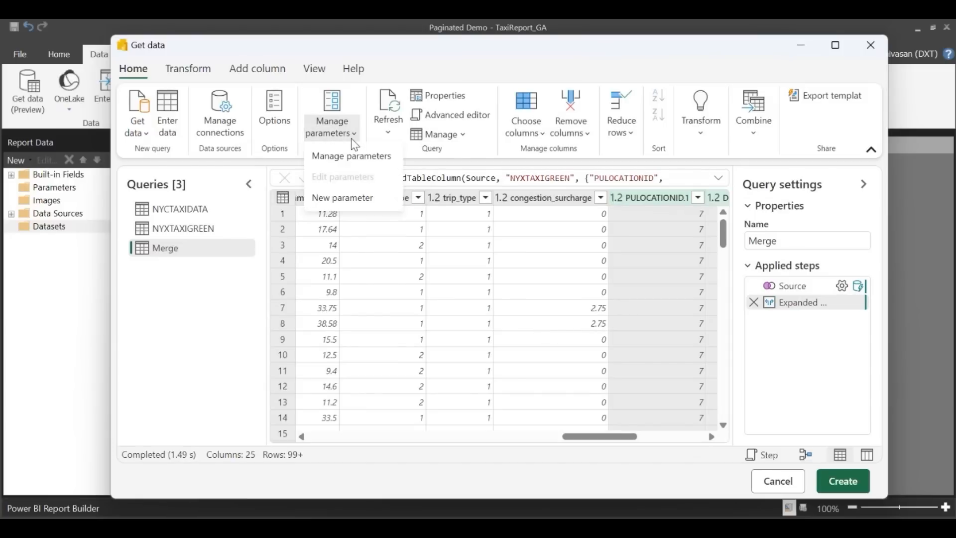
left_click(356, 198)
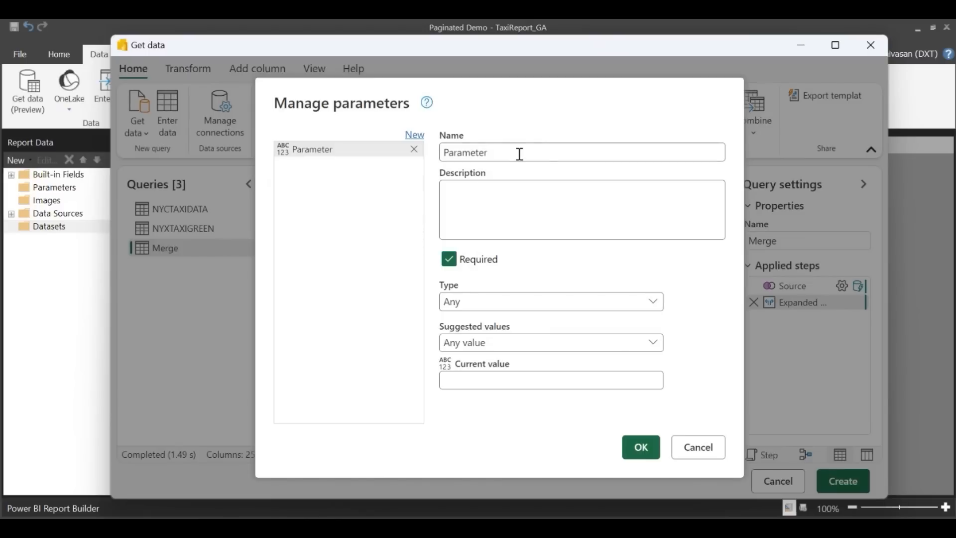
left_click_drag(519, 153, 354, 156)
type("PU")
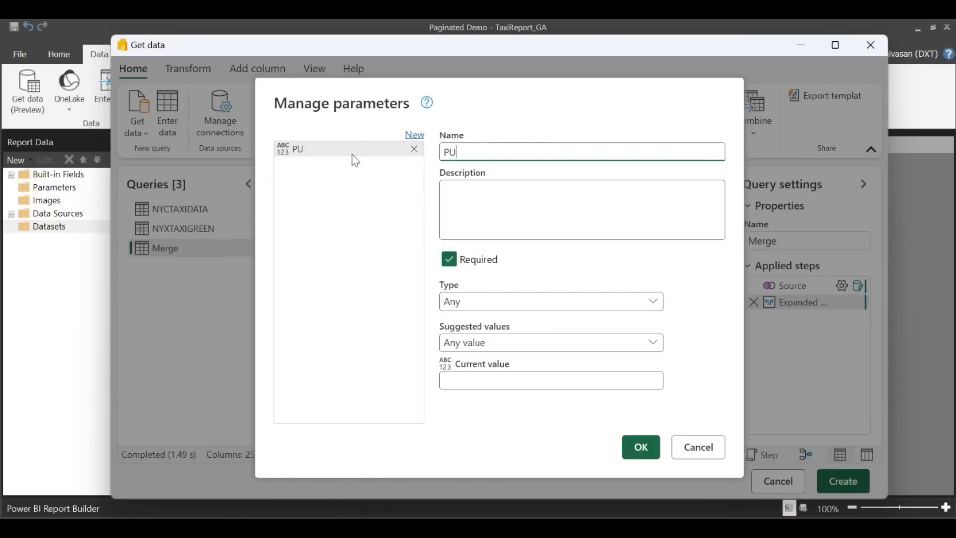
type("ID")
left_click(520, 304)
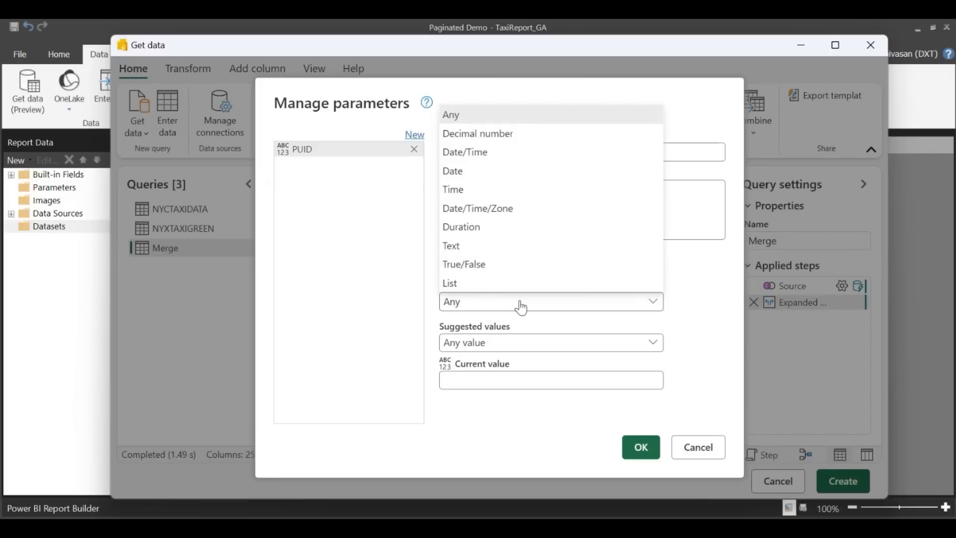
left_click(491, 133)
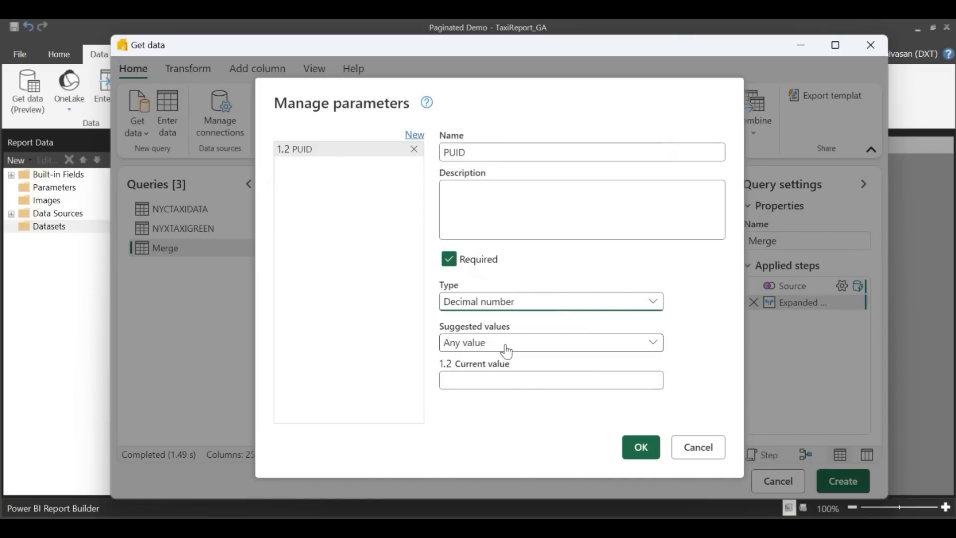
left_click(511, 378)
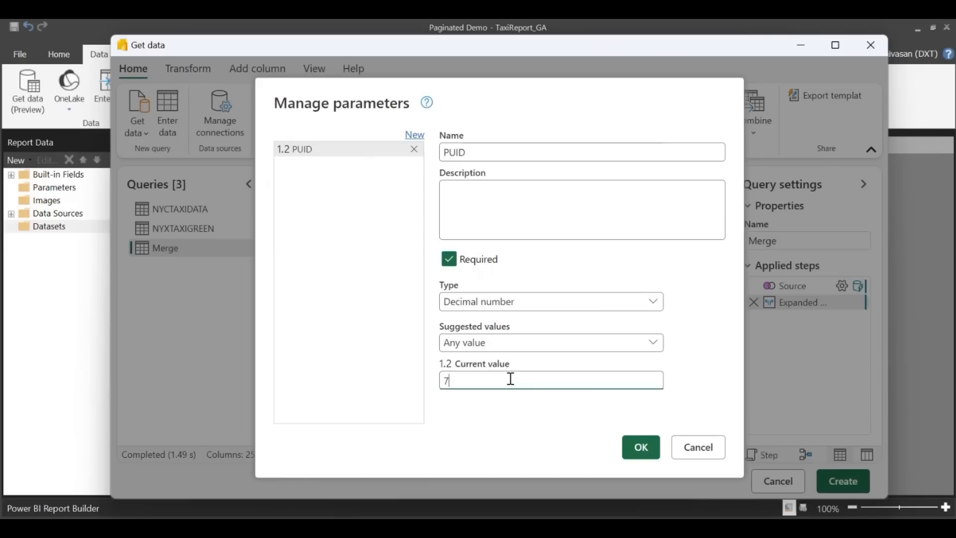
left_click(473, 157)
left_click(640, 455)
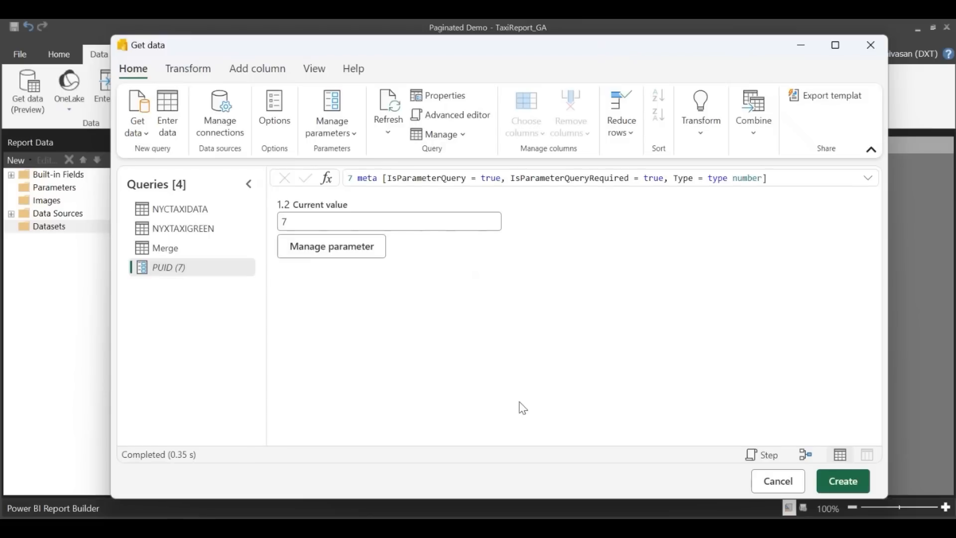
left_click(176, 250)
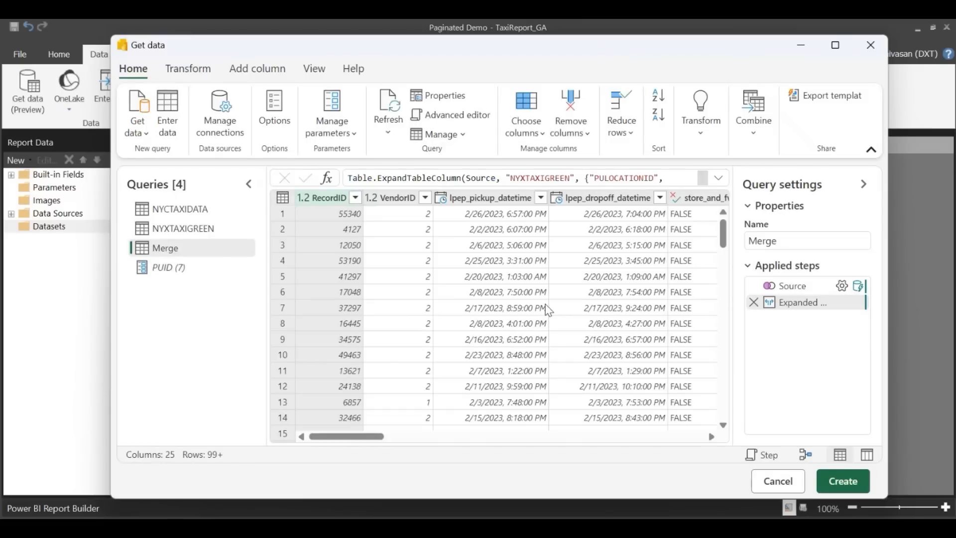
Filter PULocationID to equal the PUID parameter, then create the Merge dataset
left_click_drag(367, 436, 456, 438)
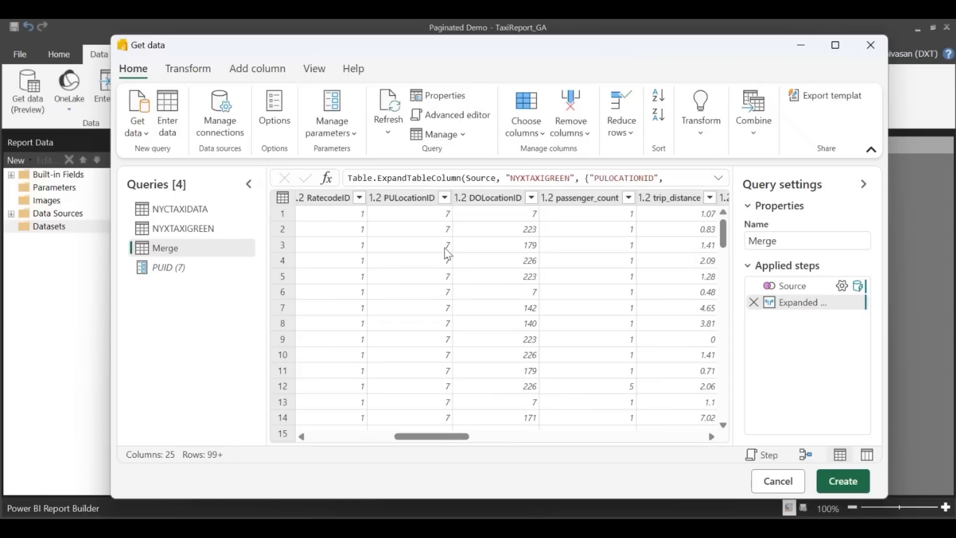
left_click(446, 198)
left_click(445, 198)
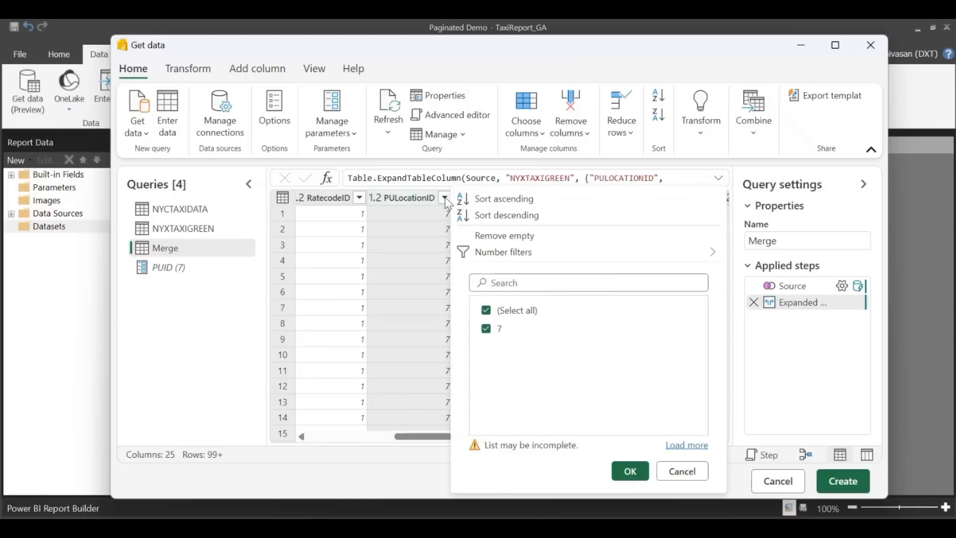
mouse_move(525, 262)
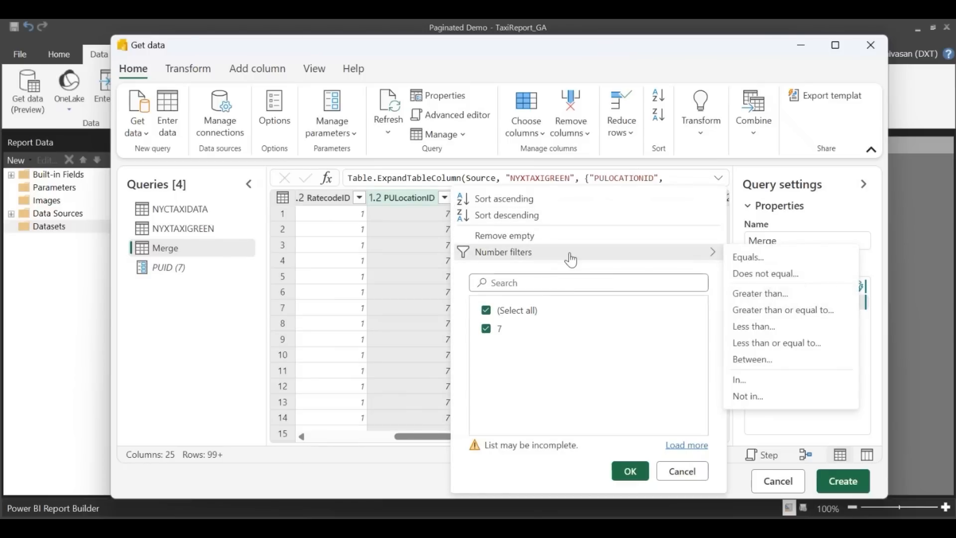
left_click(757, 259)
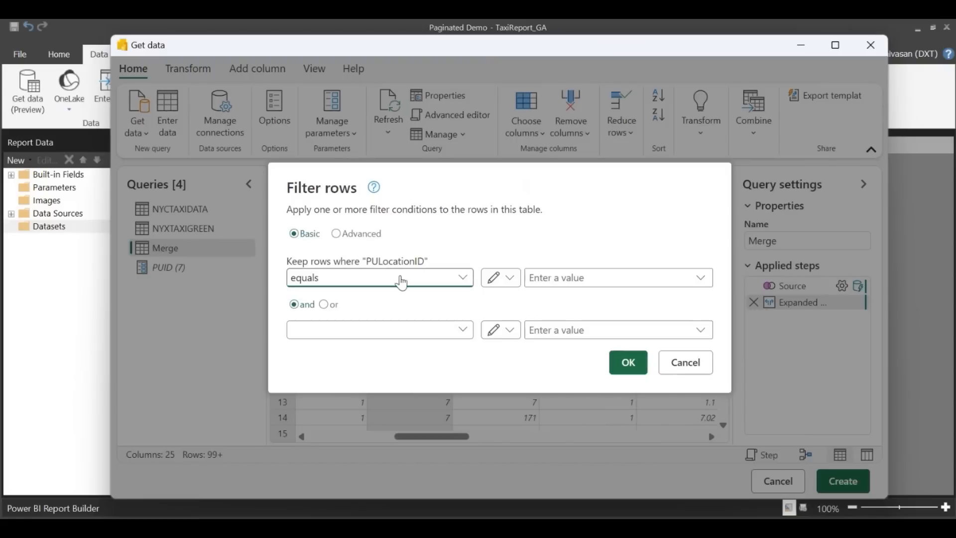
left_click(510, 279)
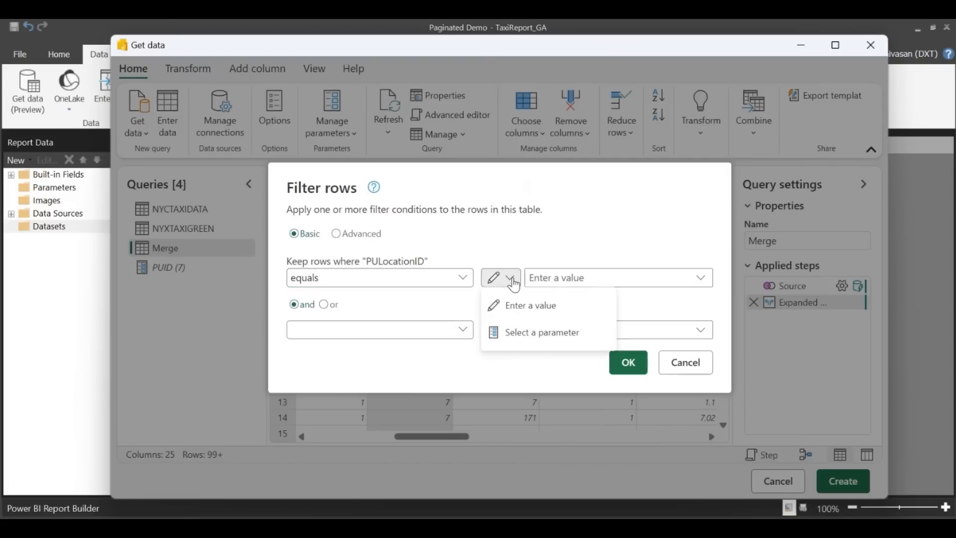
left_click(529, 333)
left_click(707, 277)
left_click(698, 294)
left_click(628, 364)
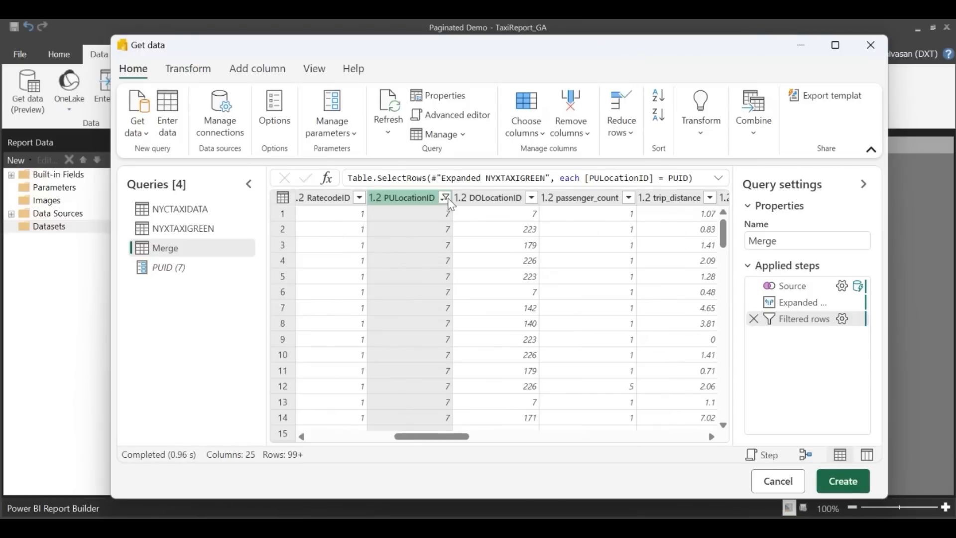
left_click(867, 485)
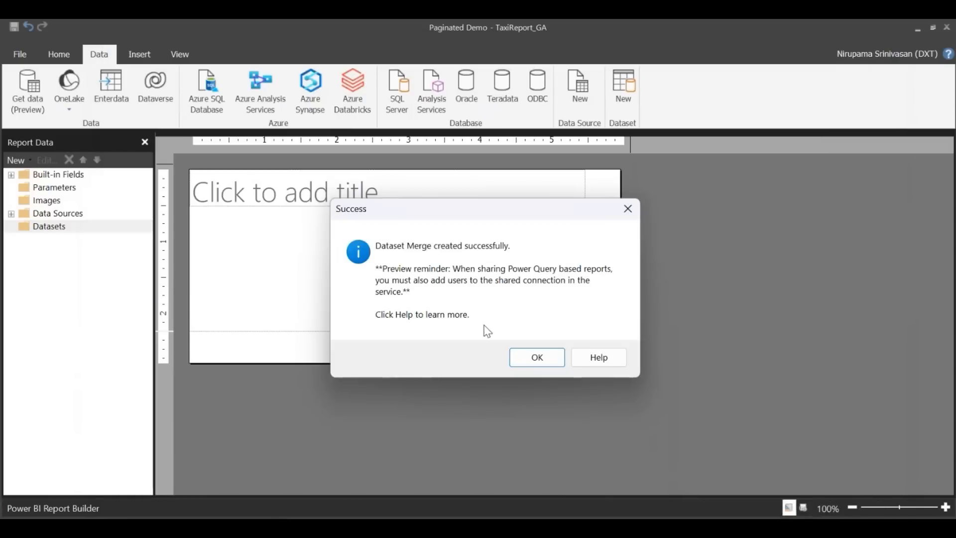
Dismiss the success message and review the Merge dataset's fields in Report Data
left_click(532, 363)
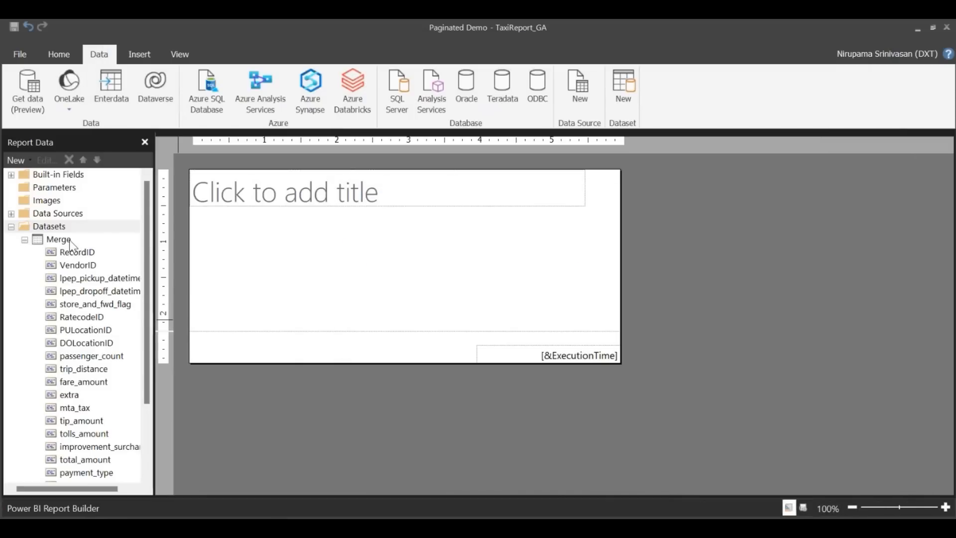
scroll(84, 284, "down", 3)
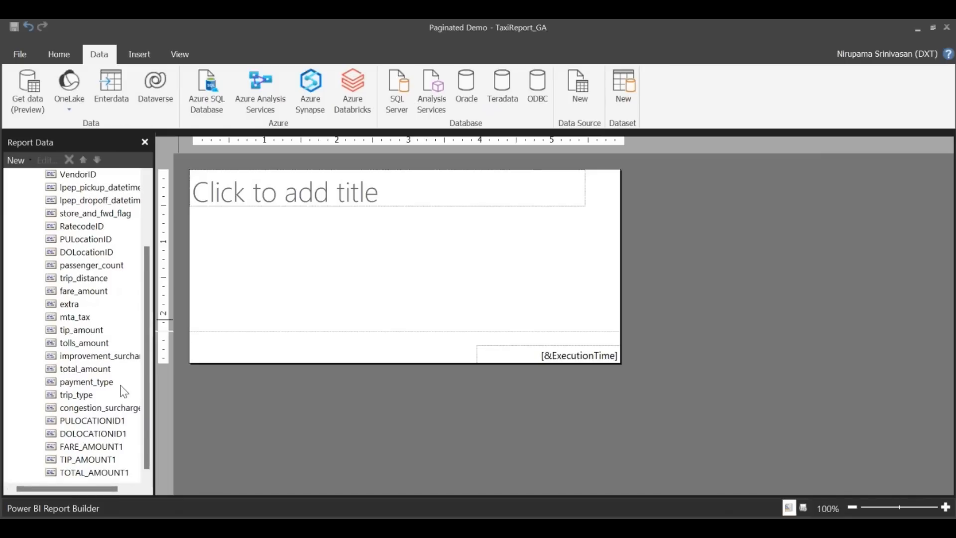
scroll(125, 367, "up", 3)
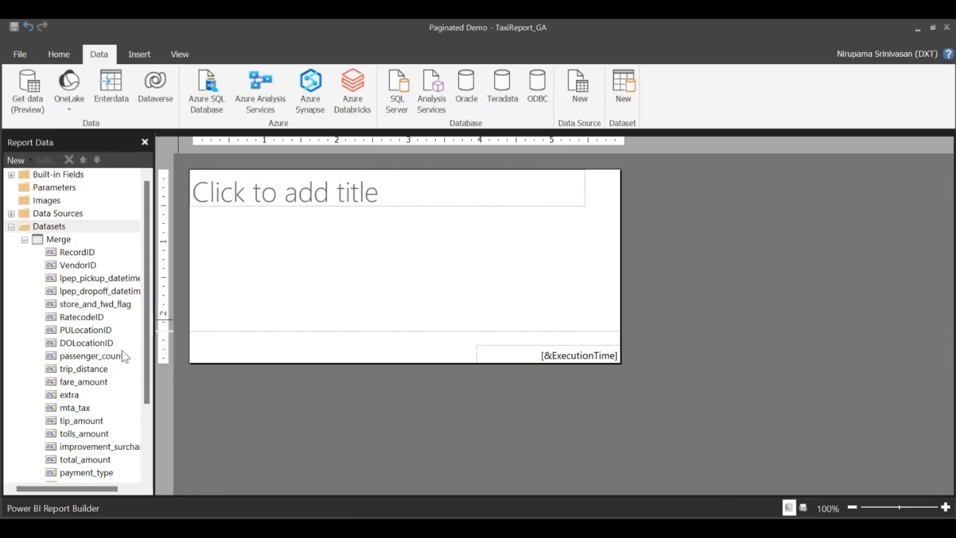
left_click(56, 192)
right_click(55, 189)
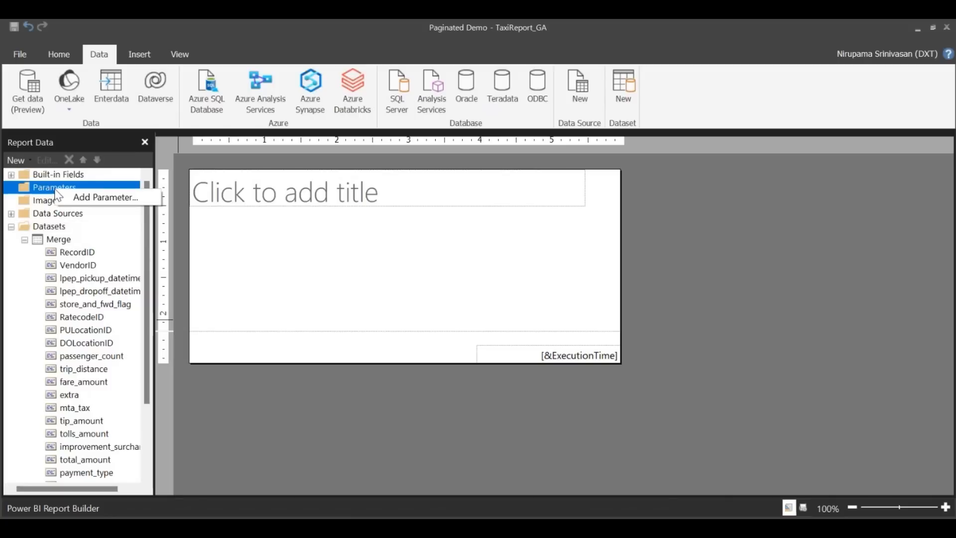
Add report parameter PULocID with prompt PULocation and Integer data type
left_click(95, 197)
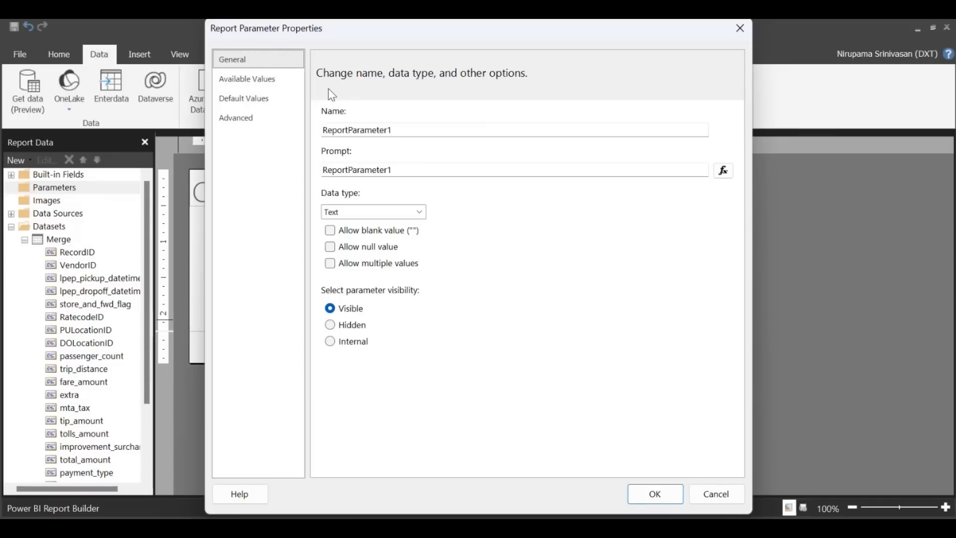
left_click(474, 130)
left_click_drag(474, 130, 214, 125)
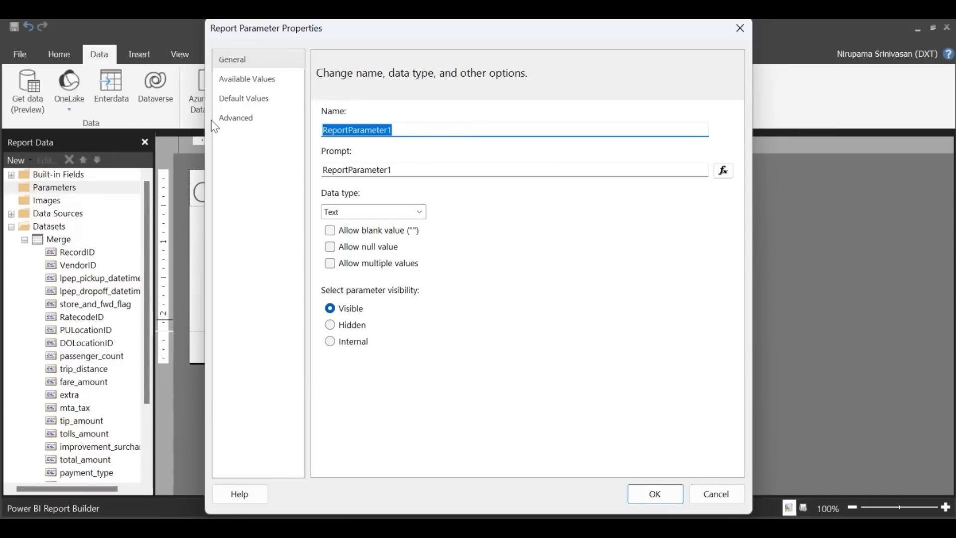
type("PULocID")
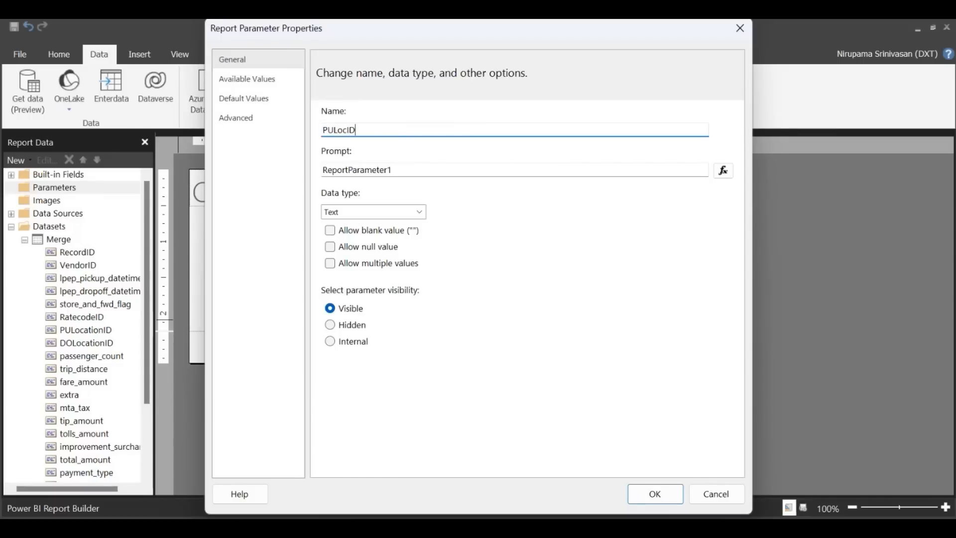
double_click(427, 170)
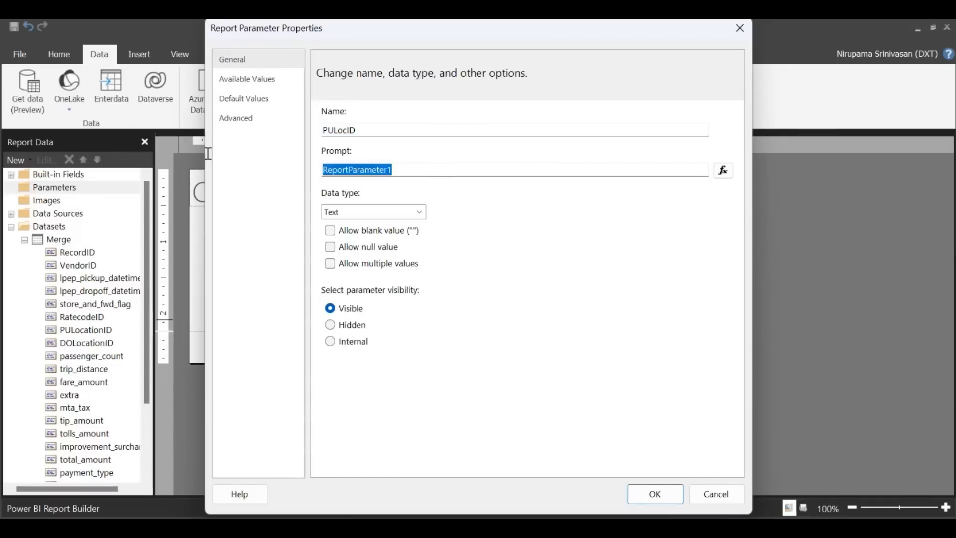
type("PULocation")
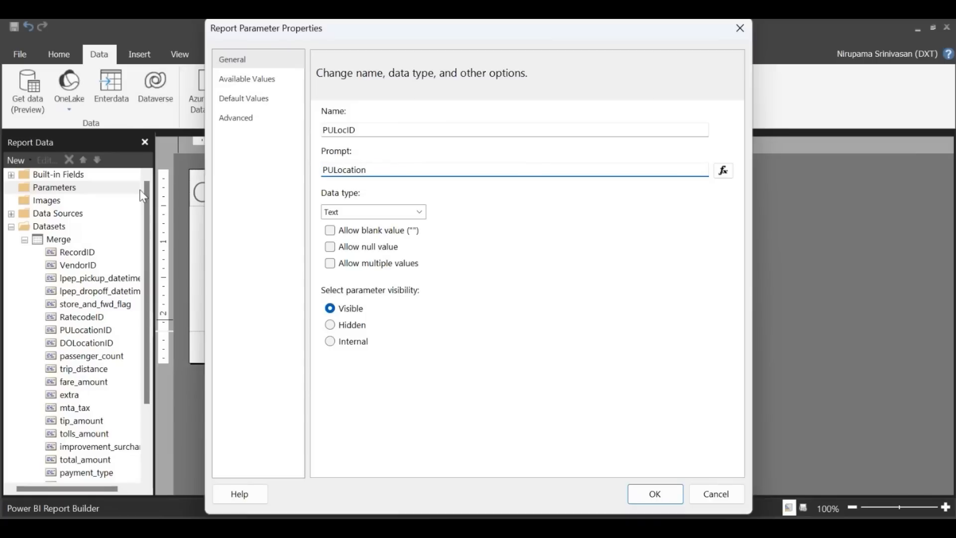
left_click(362, 213)
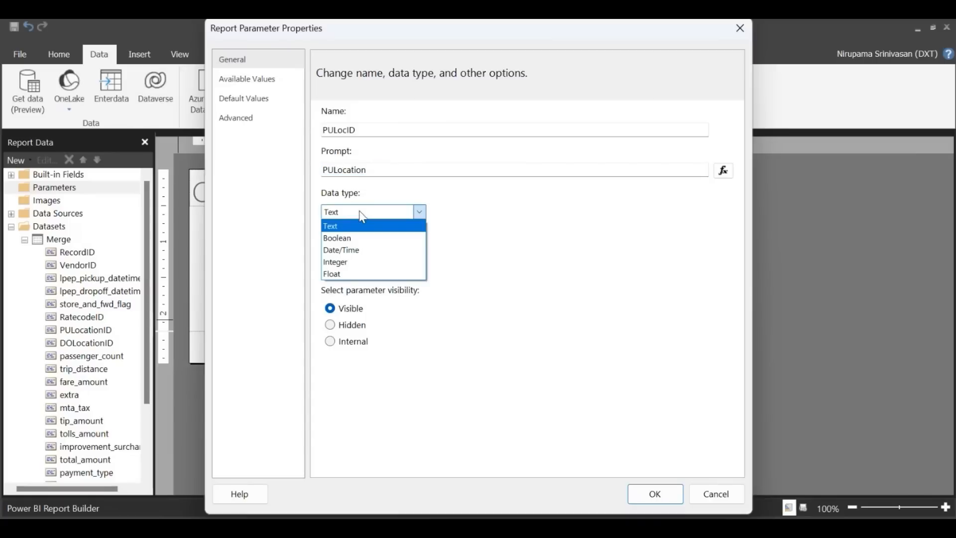
left_click(366, 263)
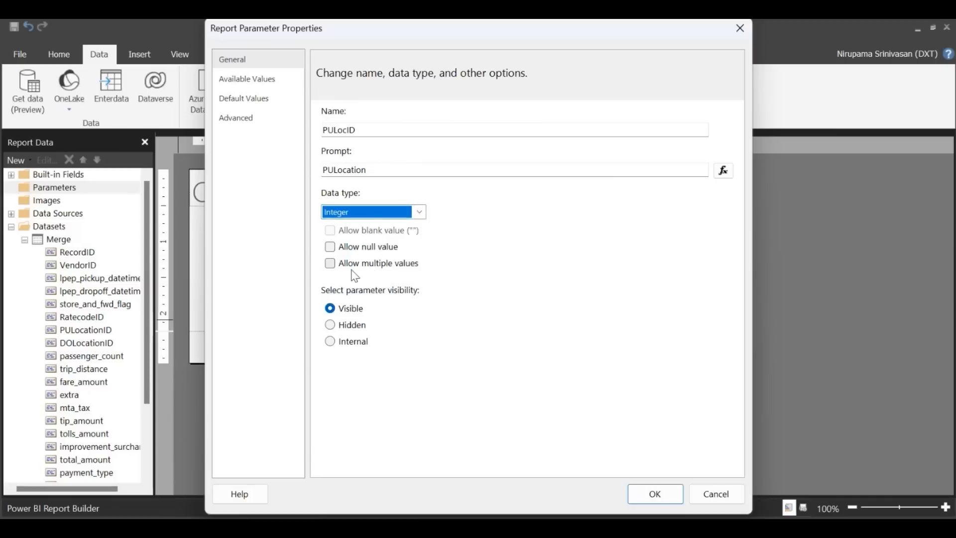
left_click(248, 81)
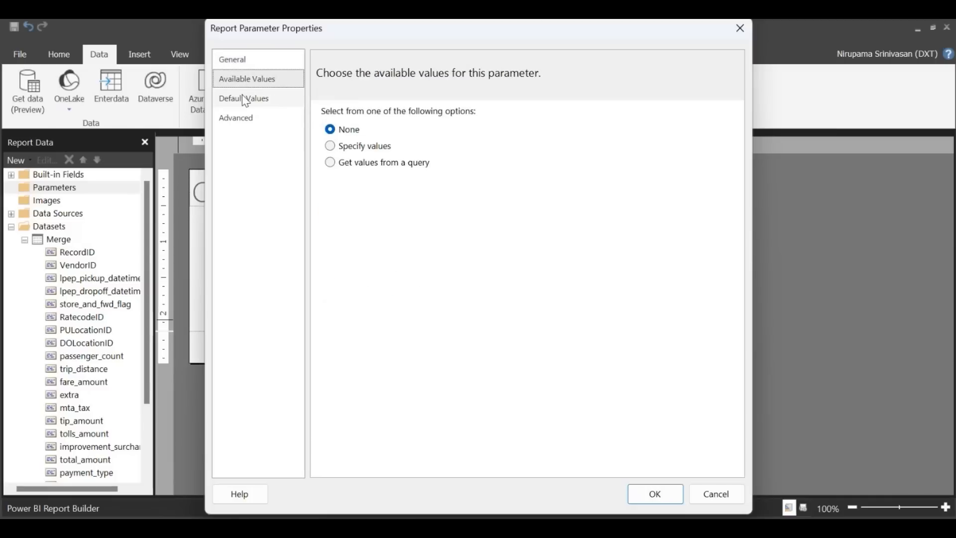
left_click(245, 102)
left_click(240, 119)
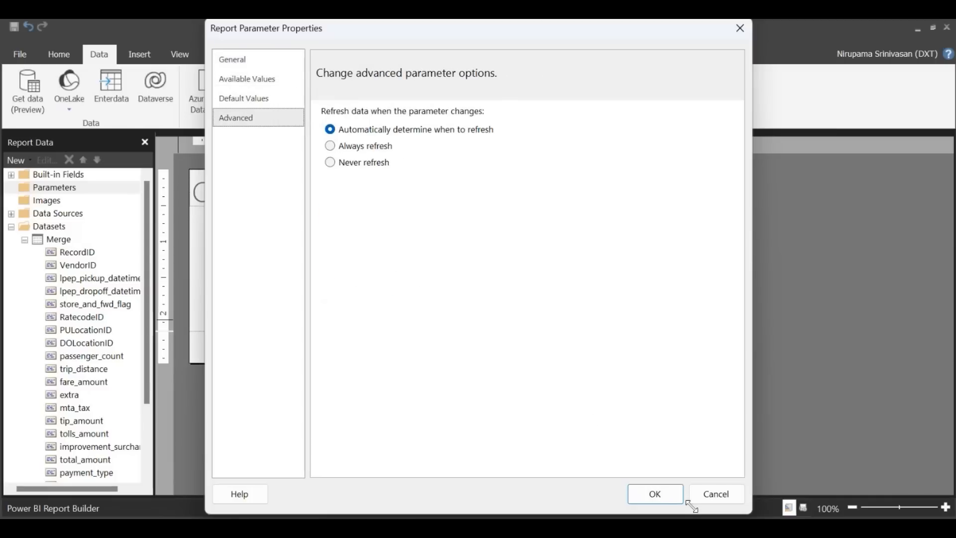
left_click(656, 494)
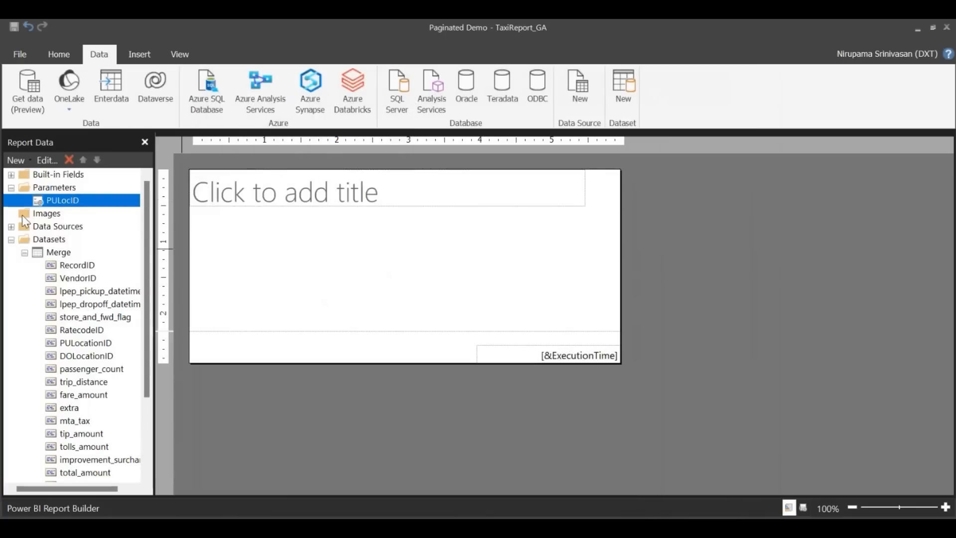
left_click(63, 255)
right_click(64, 256)
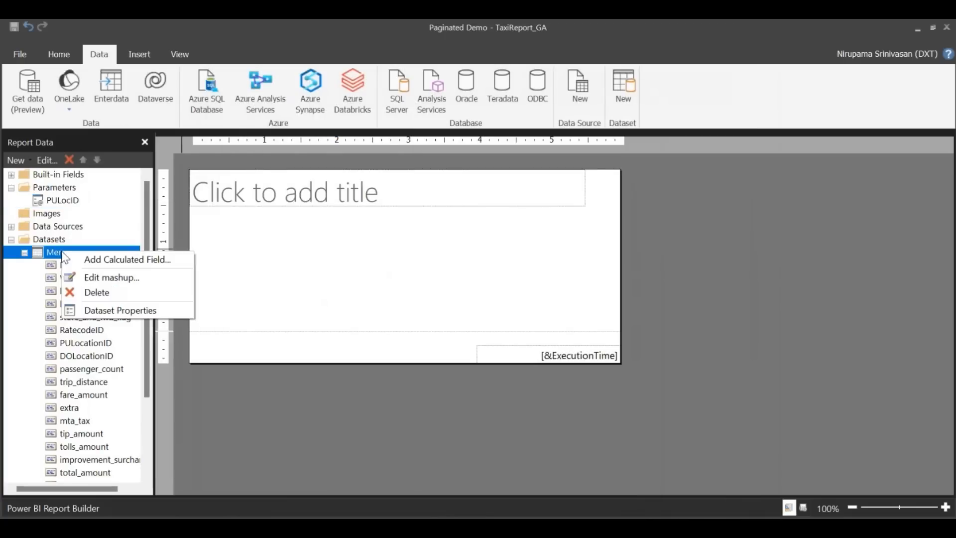
left_click(100, 311)
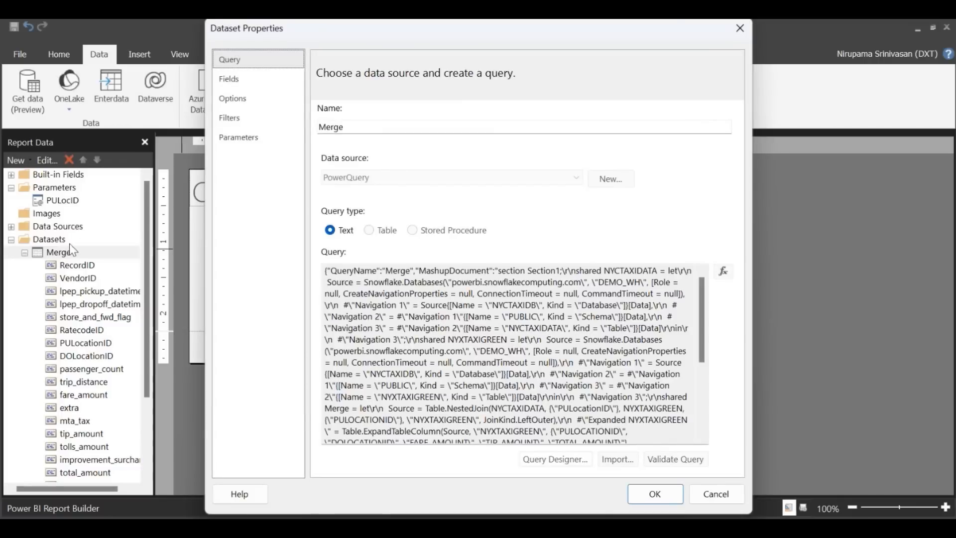
left_click(235, 143)
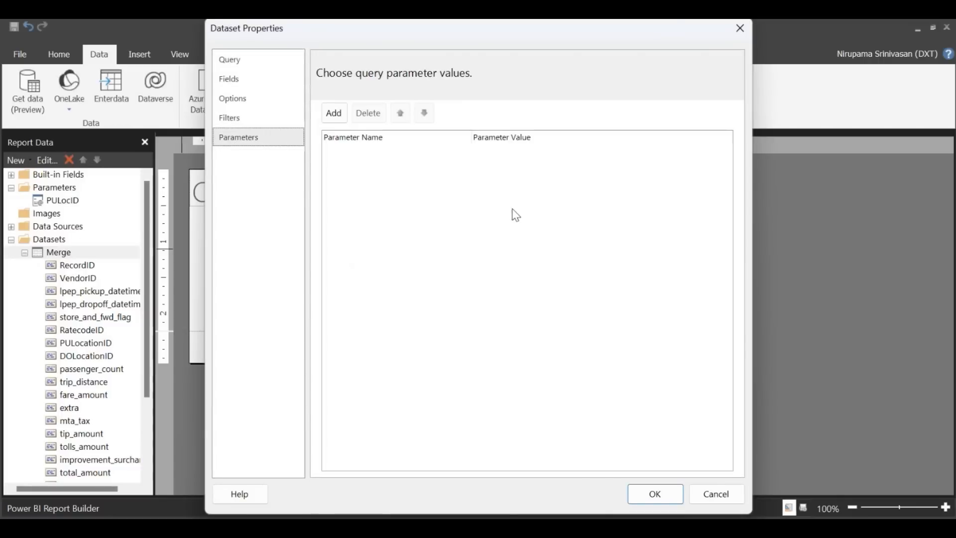
left_click(334, 114)
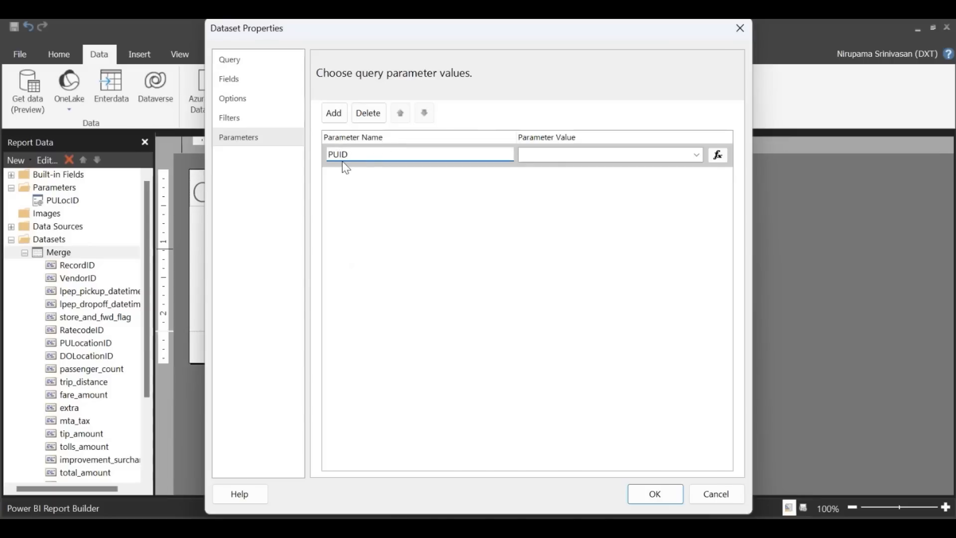
left_click(696, 155)
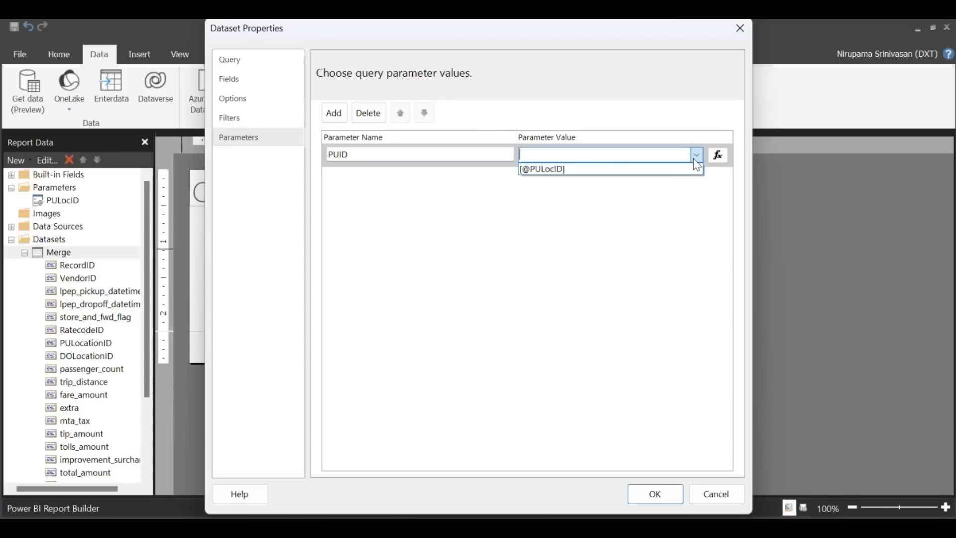
left_click(672, 169)
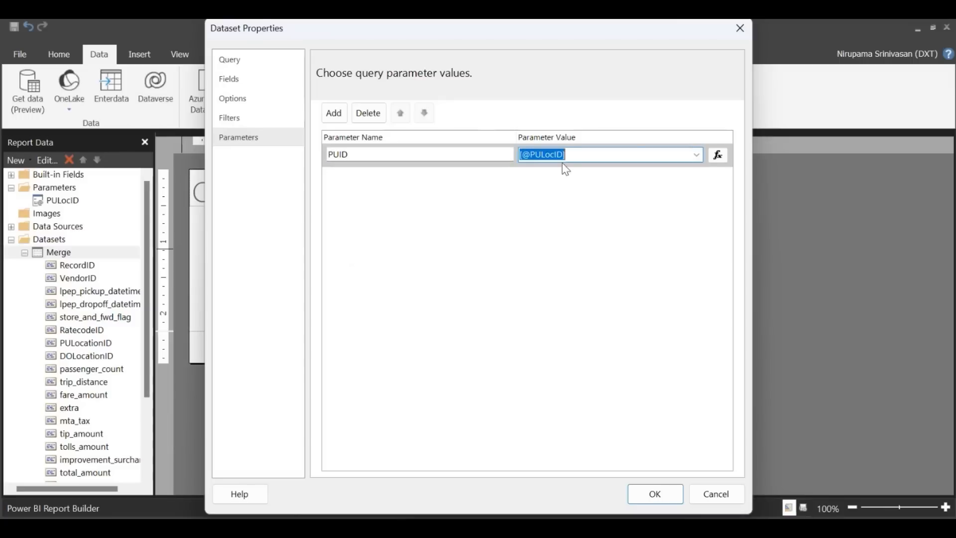
left_click(658, 498)
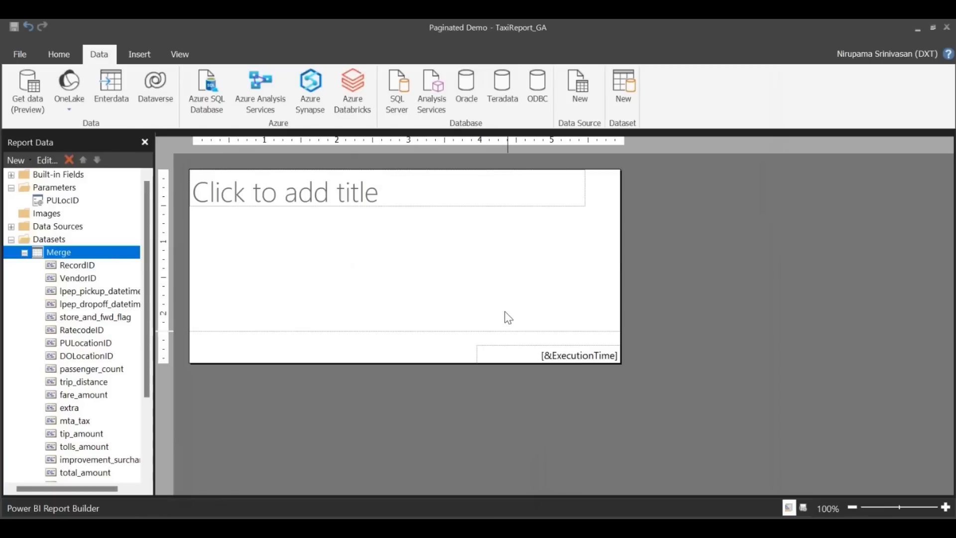
Insert a blank table into the report body
left_click(139, 54)
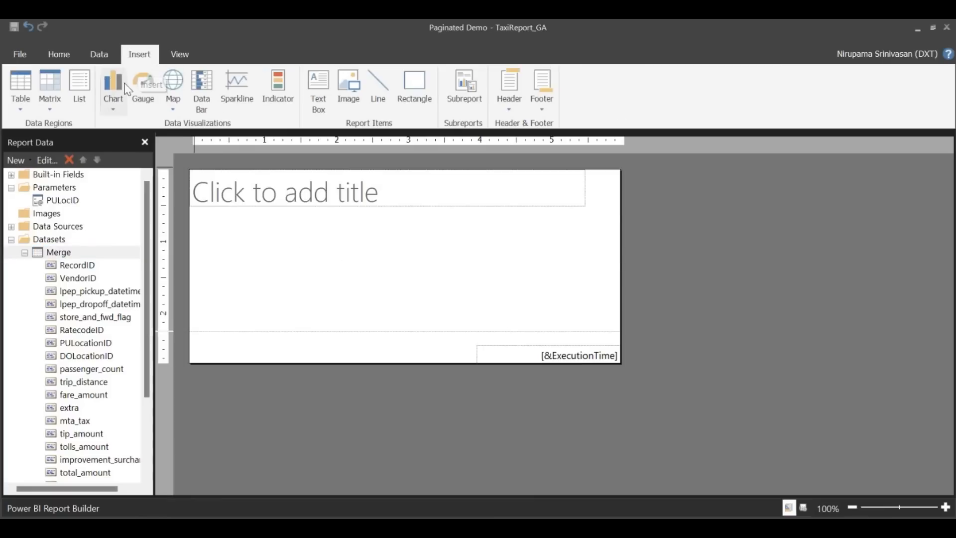
left_click(25, 97)
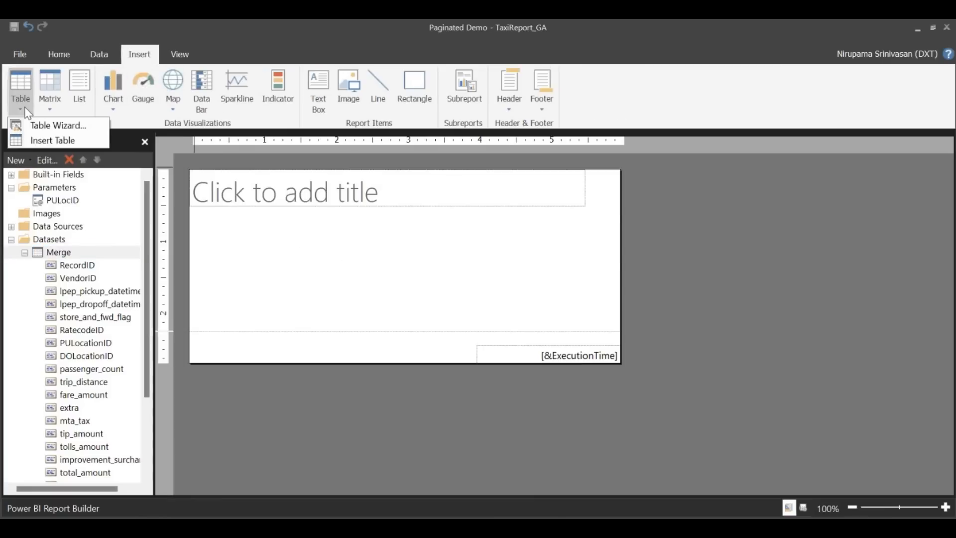
left_click(34, 140)
left_click(250, 246)
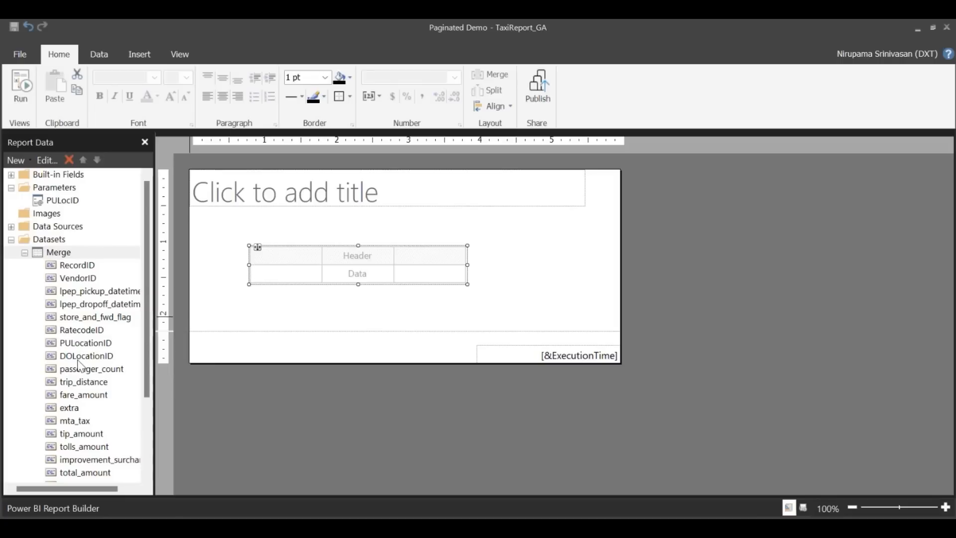
Fill the table's columns with DOLocationID, TIP_AMOUNT1 and TOTAL_AMOUNT1
left_click_drag(82, 355, 257, 271)
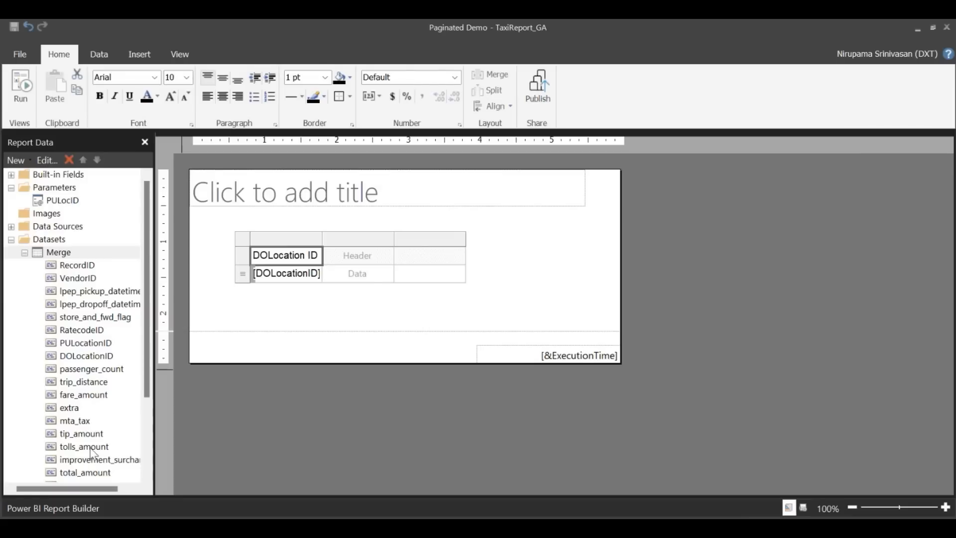
scroll(89, 439, "down", 3)
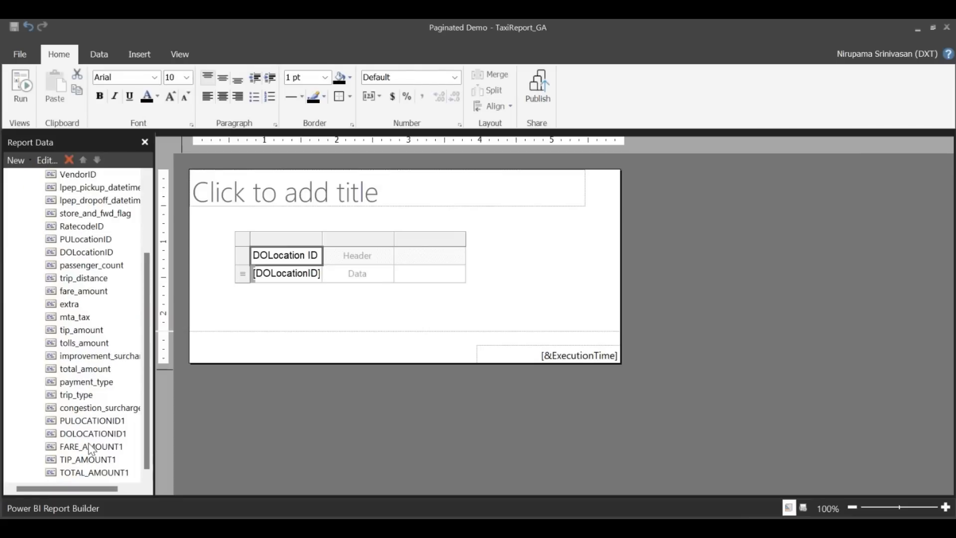
left_click_drag(96, 459, 363, 265)
left_click(96, 475)
left_click_drag(96, 475, 437, 275)
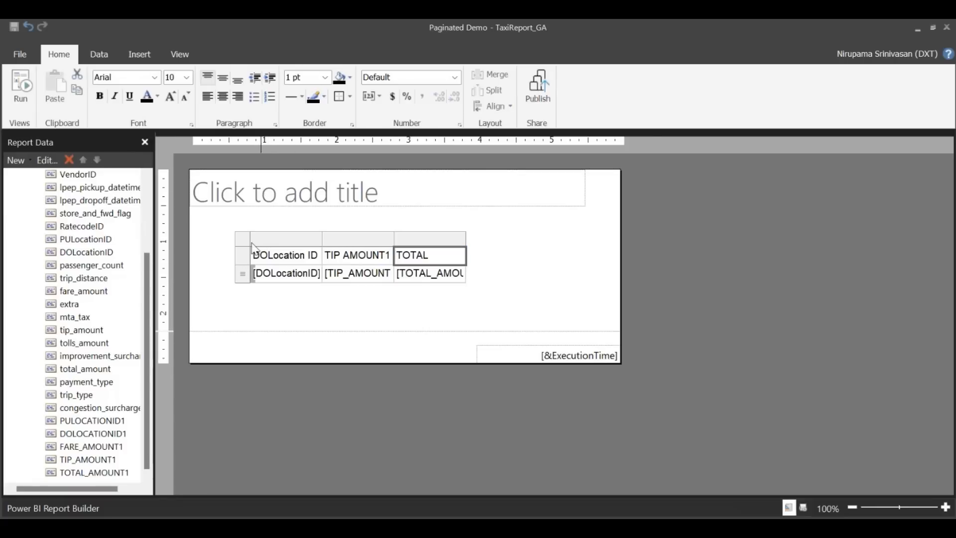
left_click(236, 241)
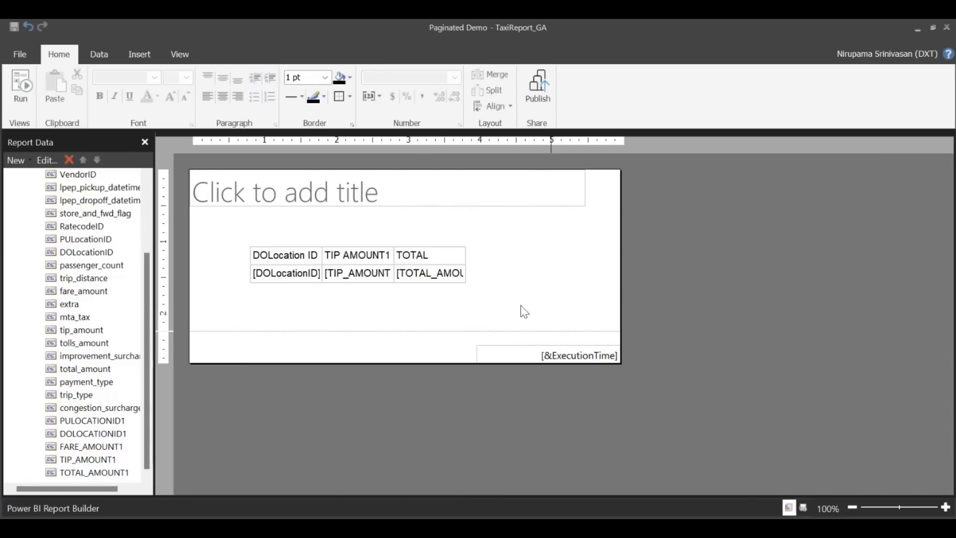
left_click(312, 258)
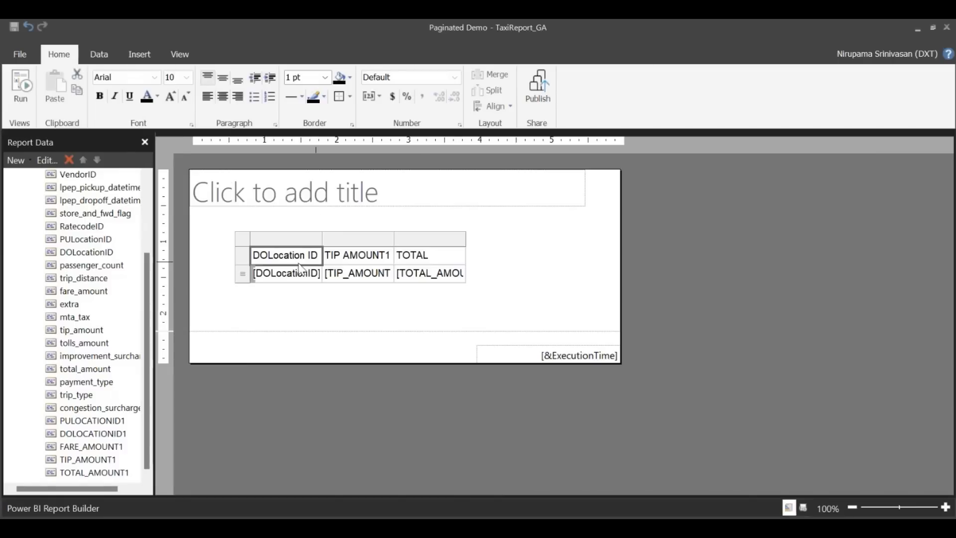
left_click(20, 86)
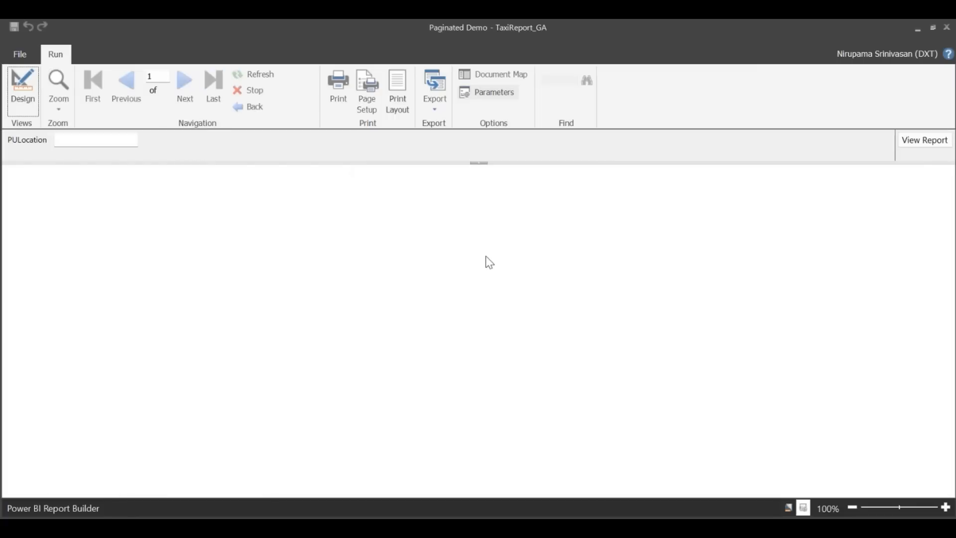
left_click(88, 139)
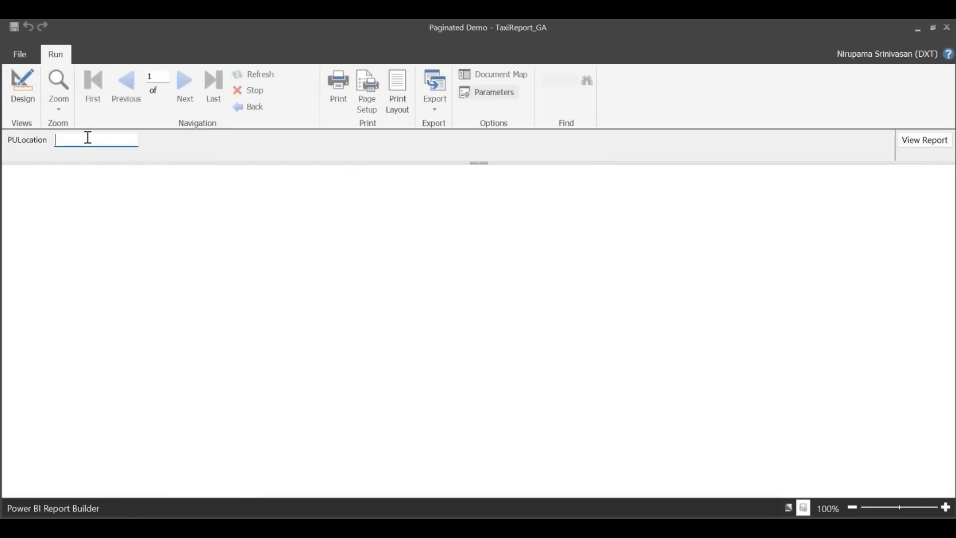
type("7")
left_click(925, 140)
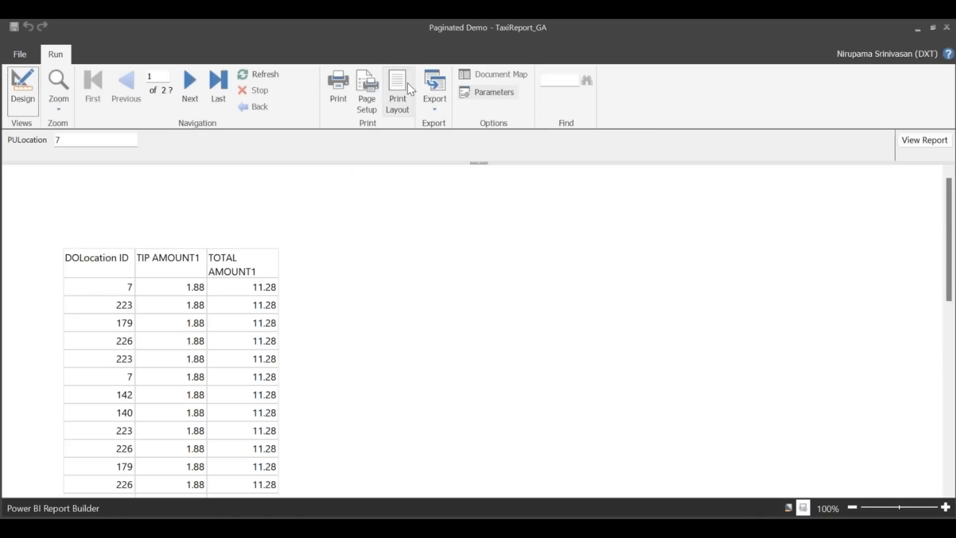
left_click(21, 92)
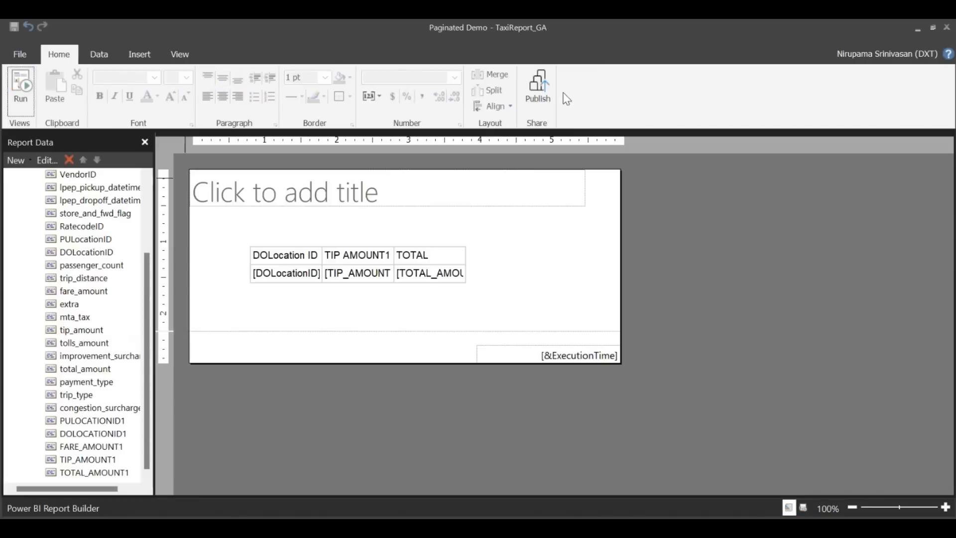
Publish the report to the Paginated Demo workspace as TaxiReport_GA_1, then open it in the Power BI service
left_click(535, 93)
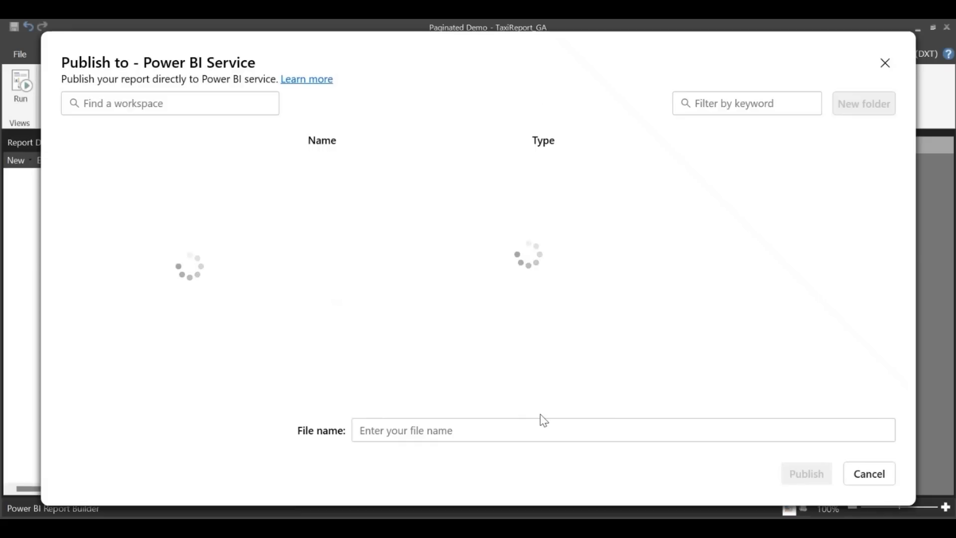
left_click(131, 108)
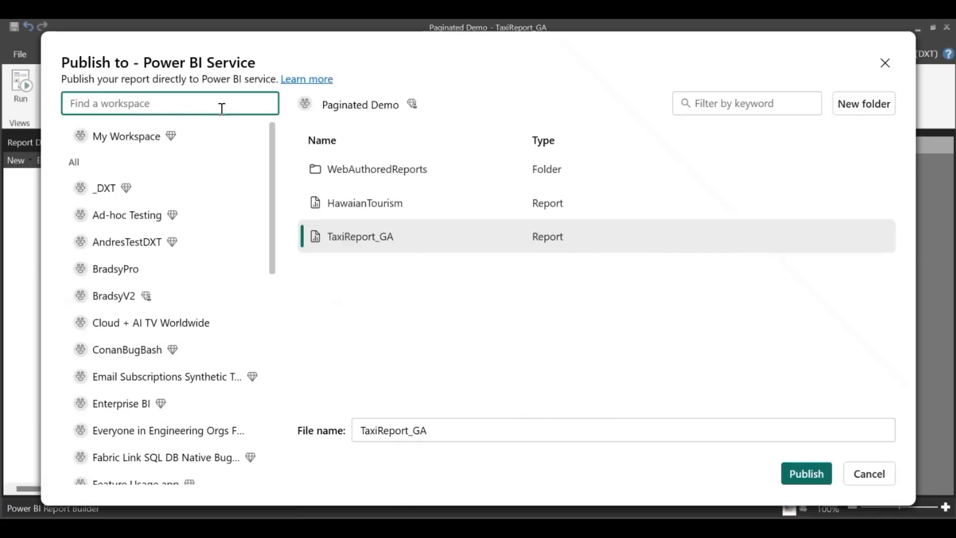
left_click(445, 433)
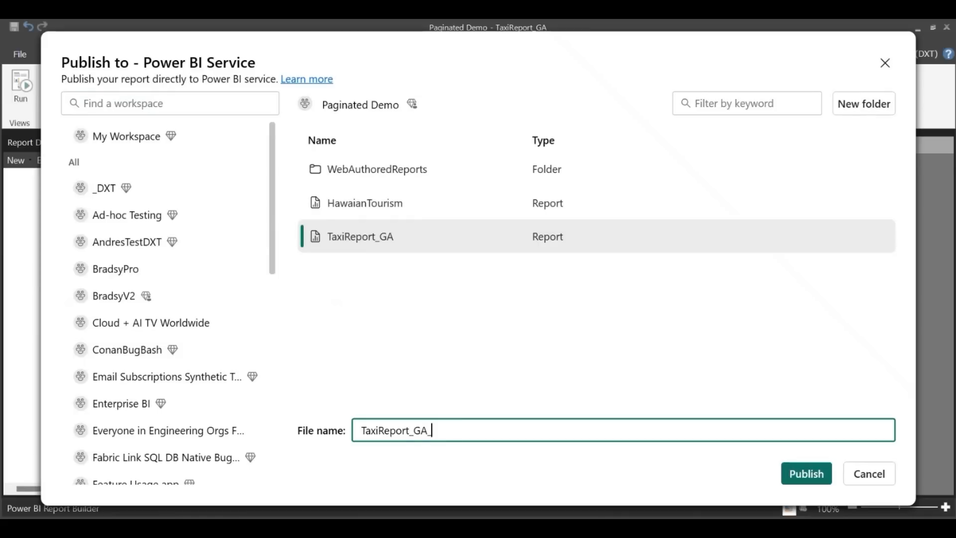
left_click(807, 474)
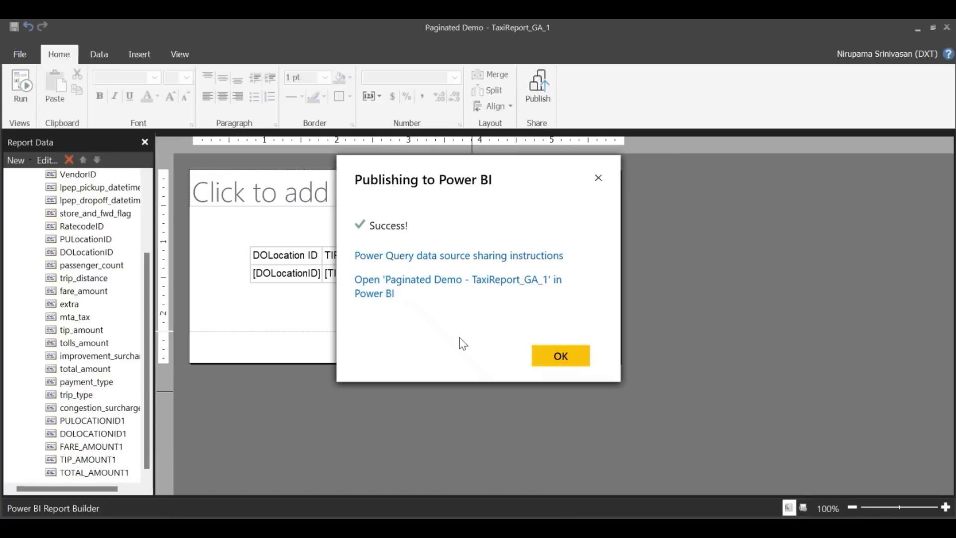
left_click(459, 289)
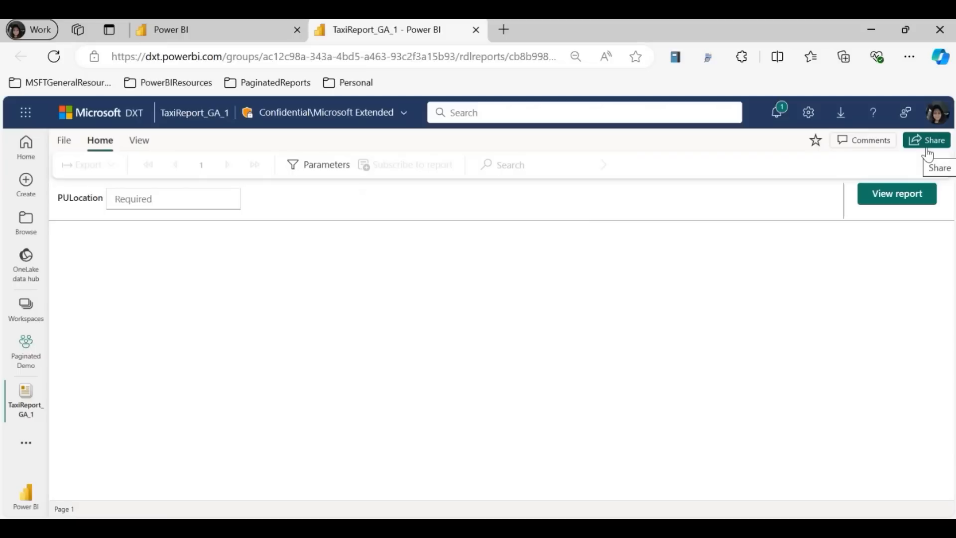
Enter 10 as the PULocation parameter value and view the report
left_click(132, 203)
type("10")
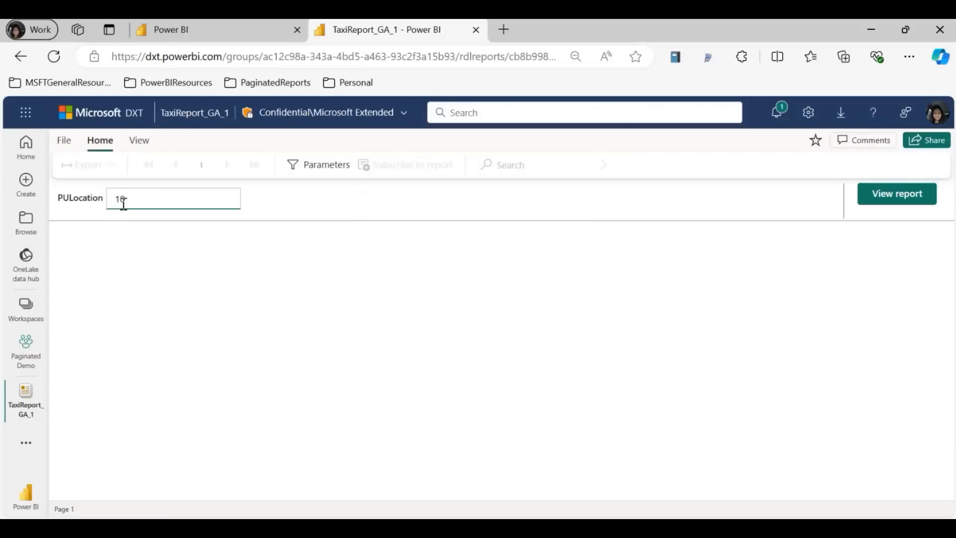
left_click(467, 196)
left_click(886, 201)
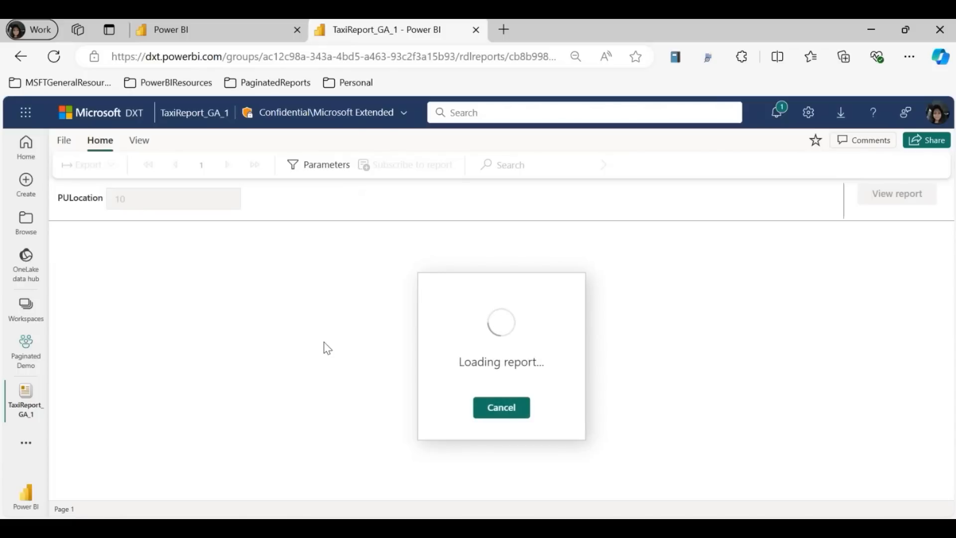